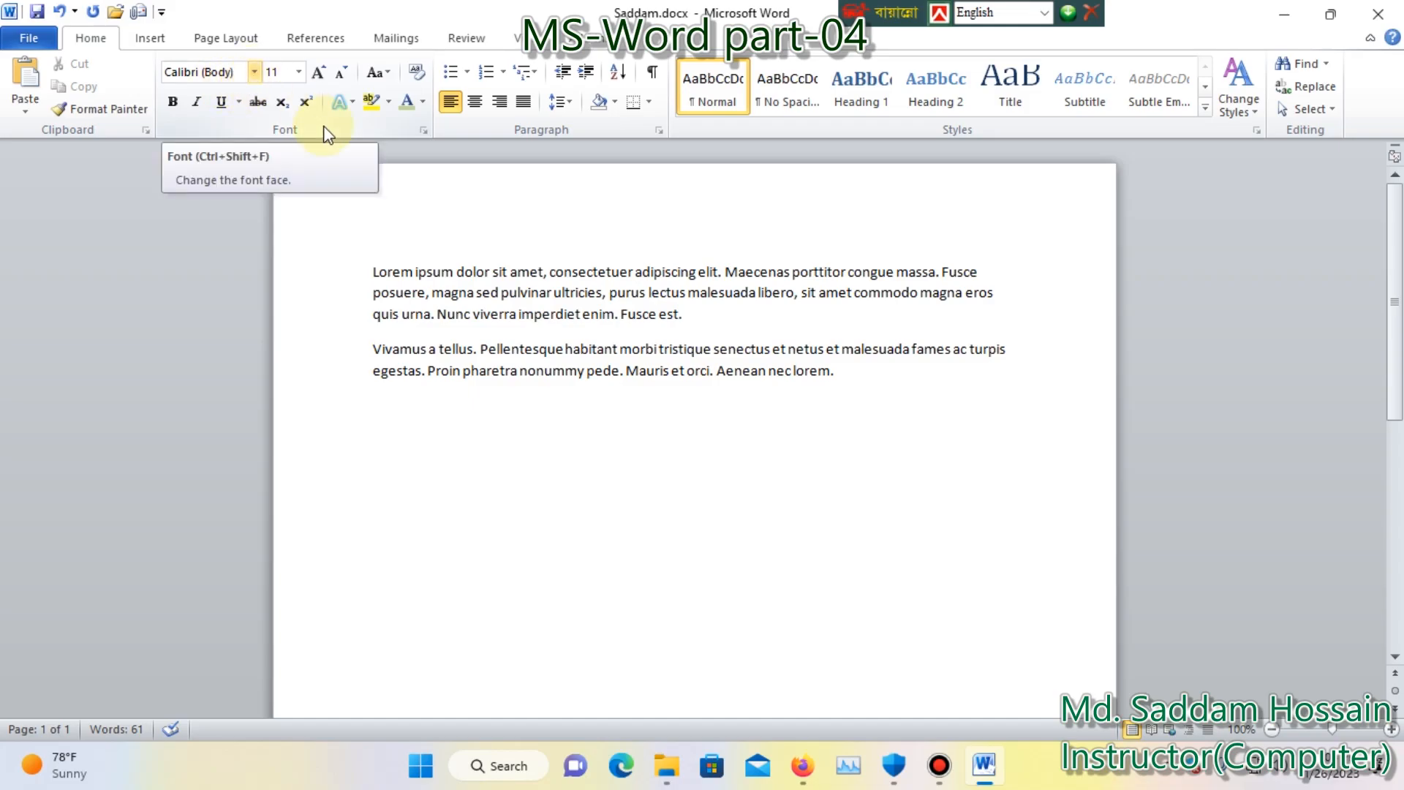
Change the font of the first paragraph to Arial Rounded MT Bold.
click(691, 318)
drag(691, 318, 554, 294)
click(691, 313)
drag(693, 315, 371, 272)
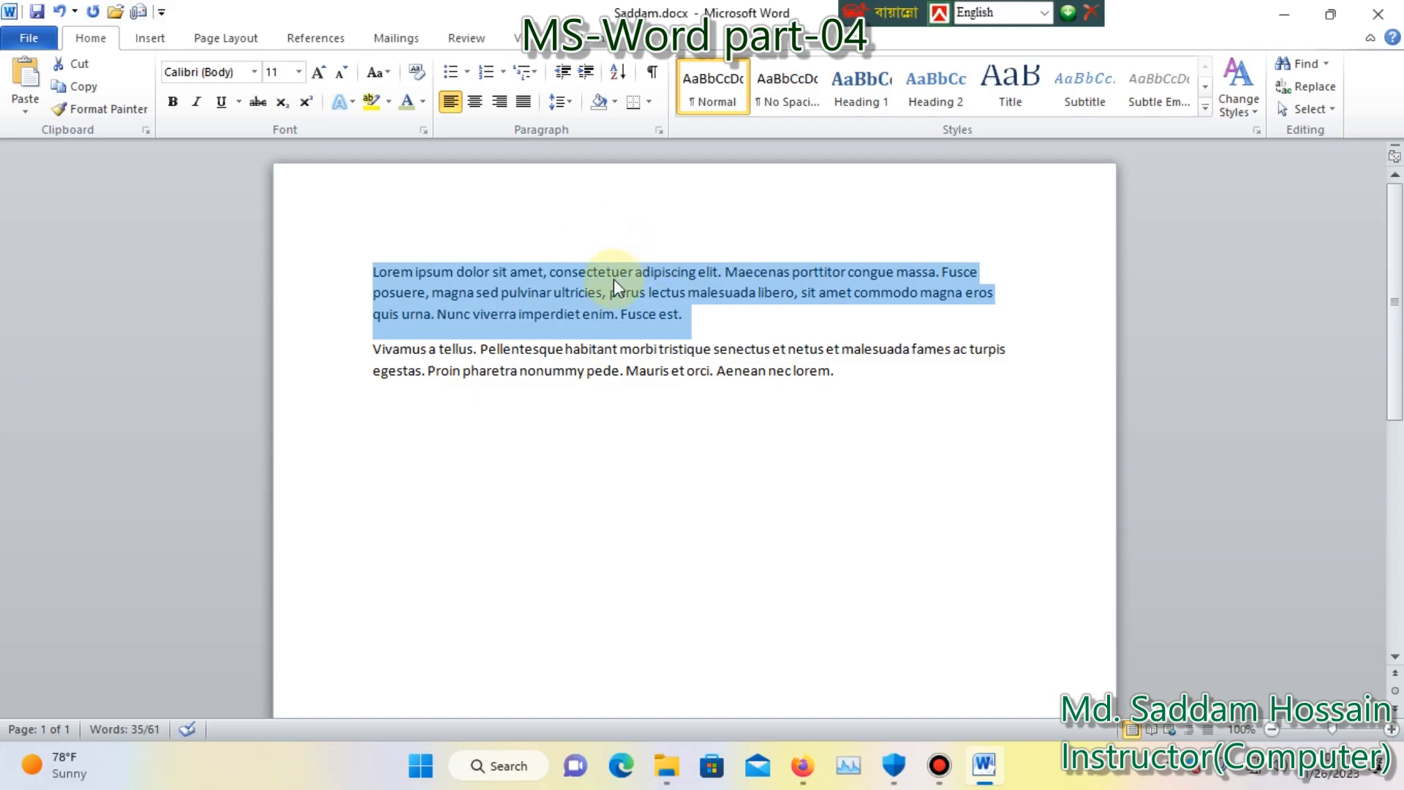
key(ctrl+c)
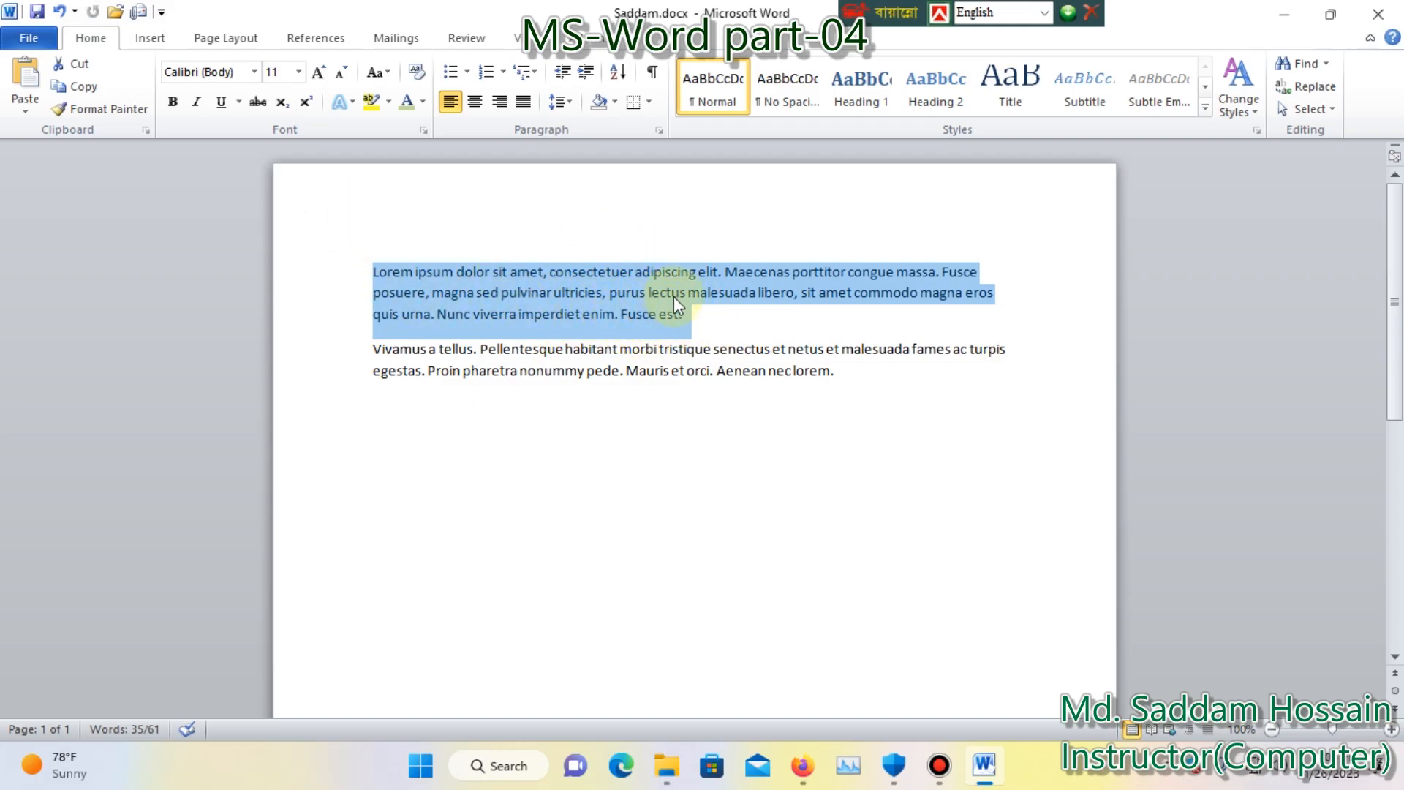
click(254, 72)
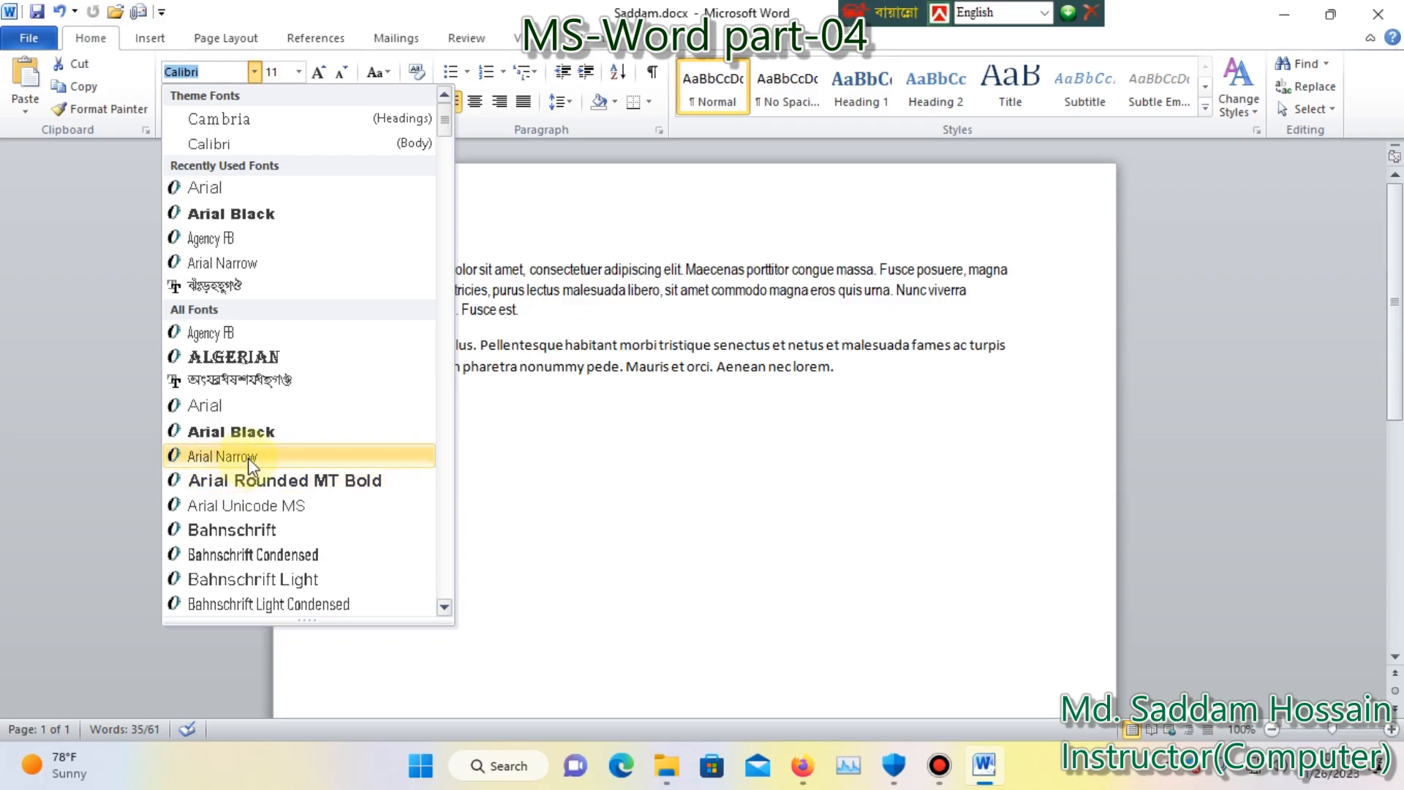
click(241, 480)
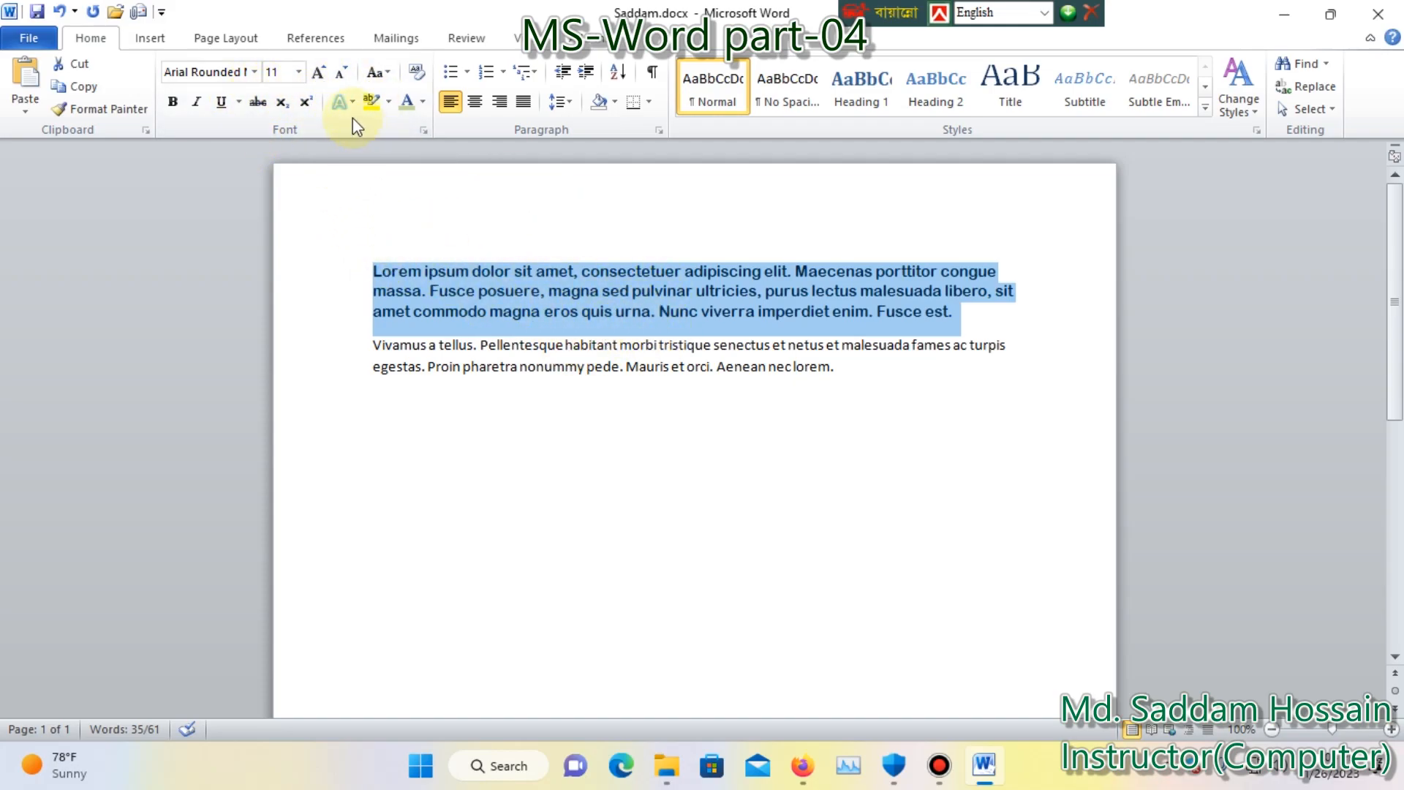
Set the first paragraph's font size to 22 and change it again to 12.
click(299, 72)
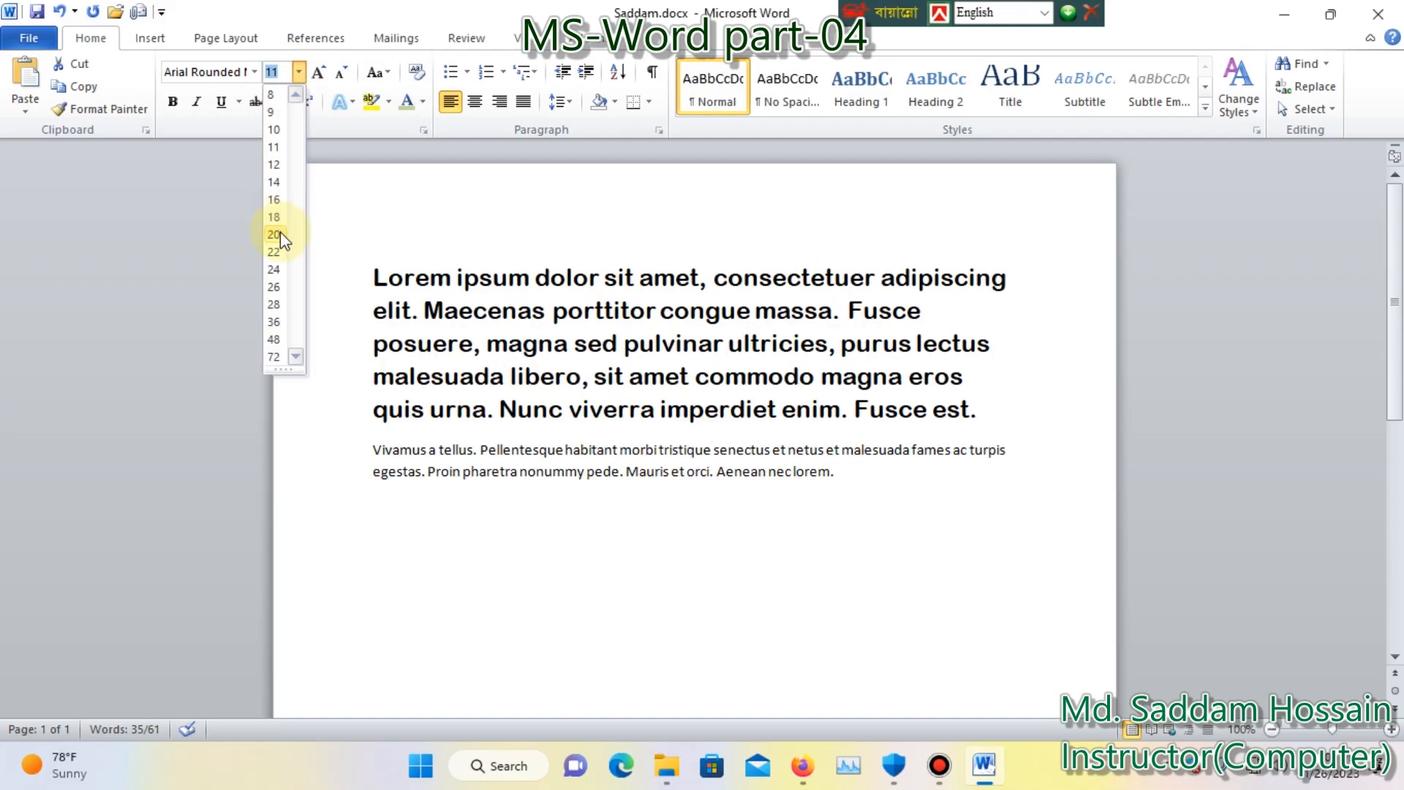
click(276, 253)
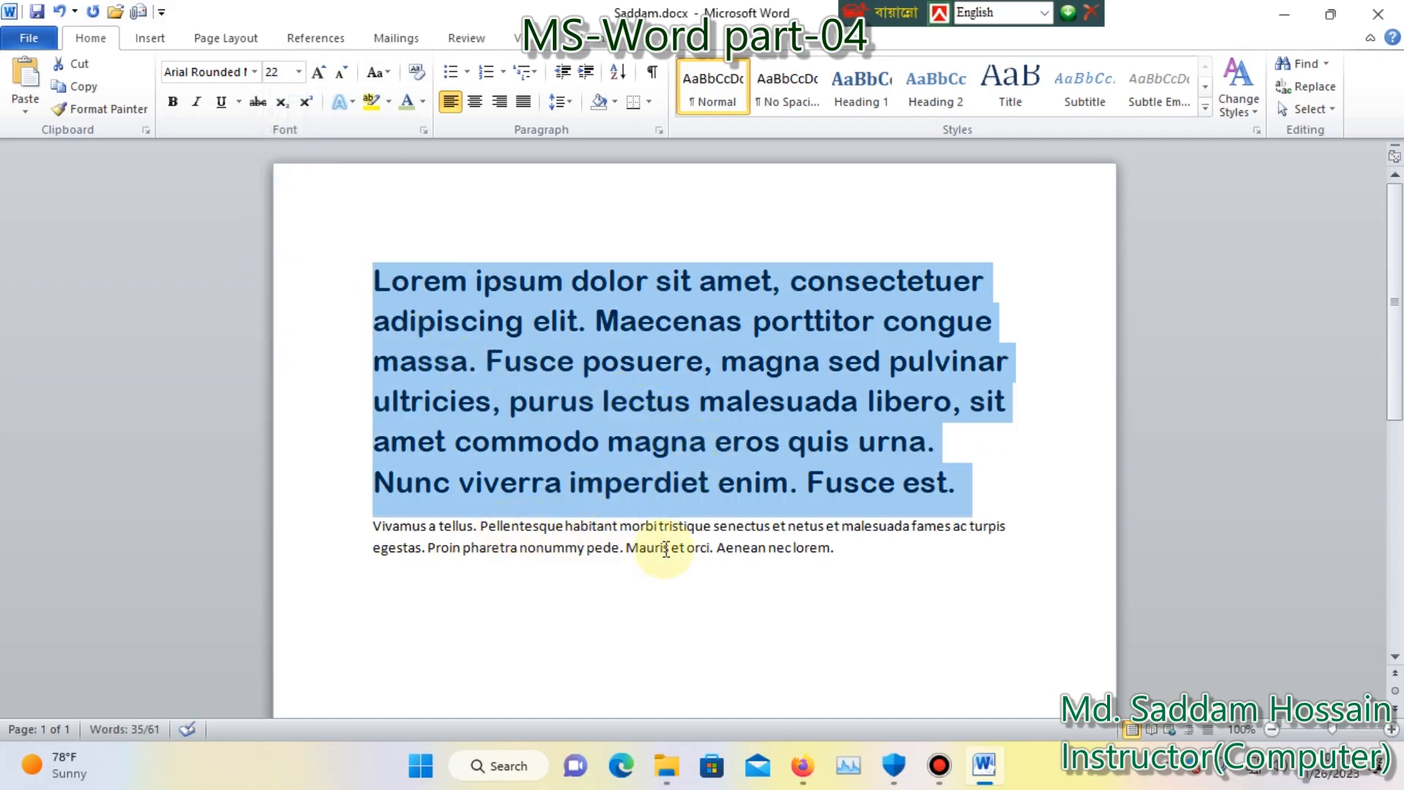
click(296, 72)
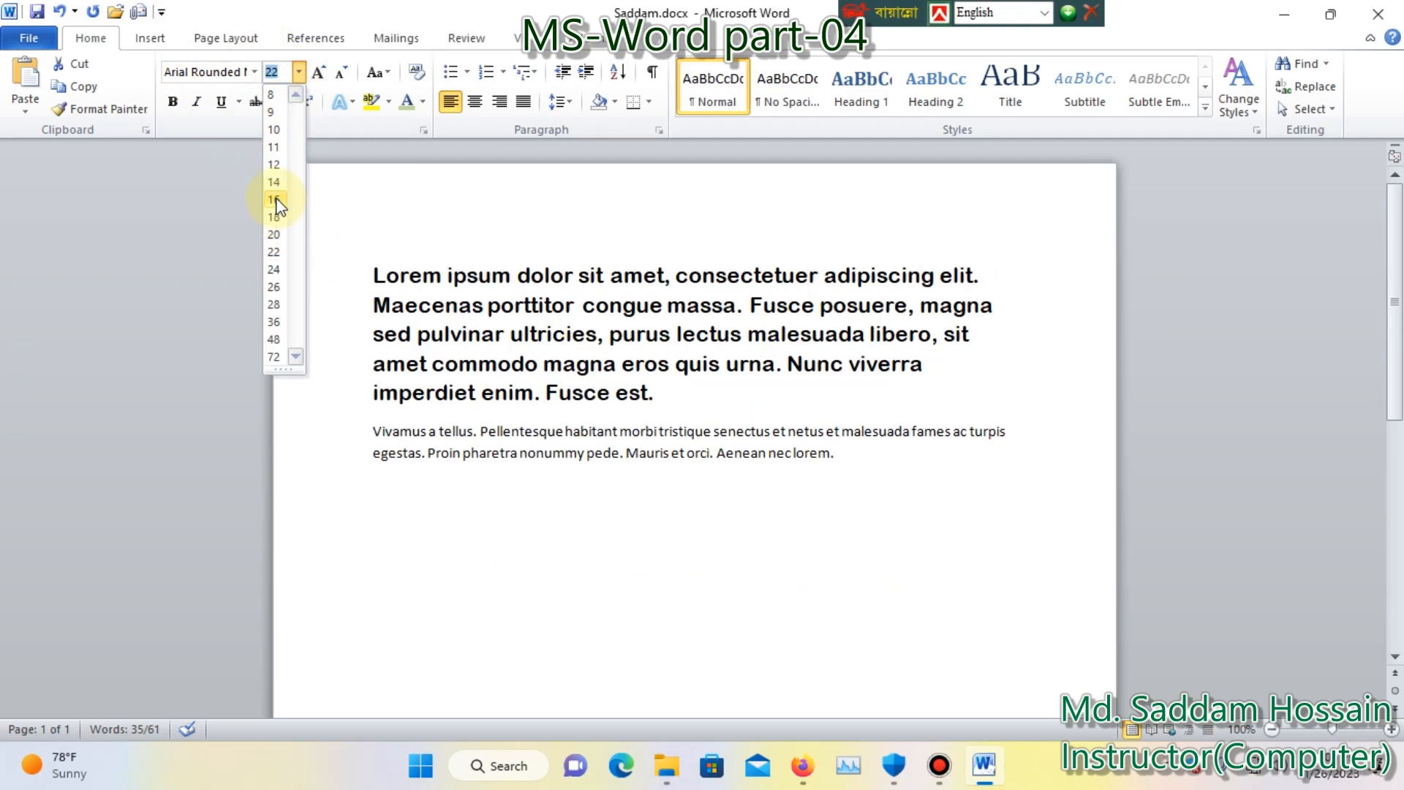
click(275, 169)
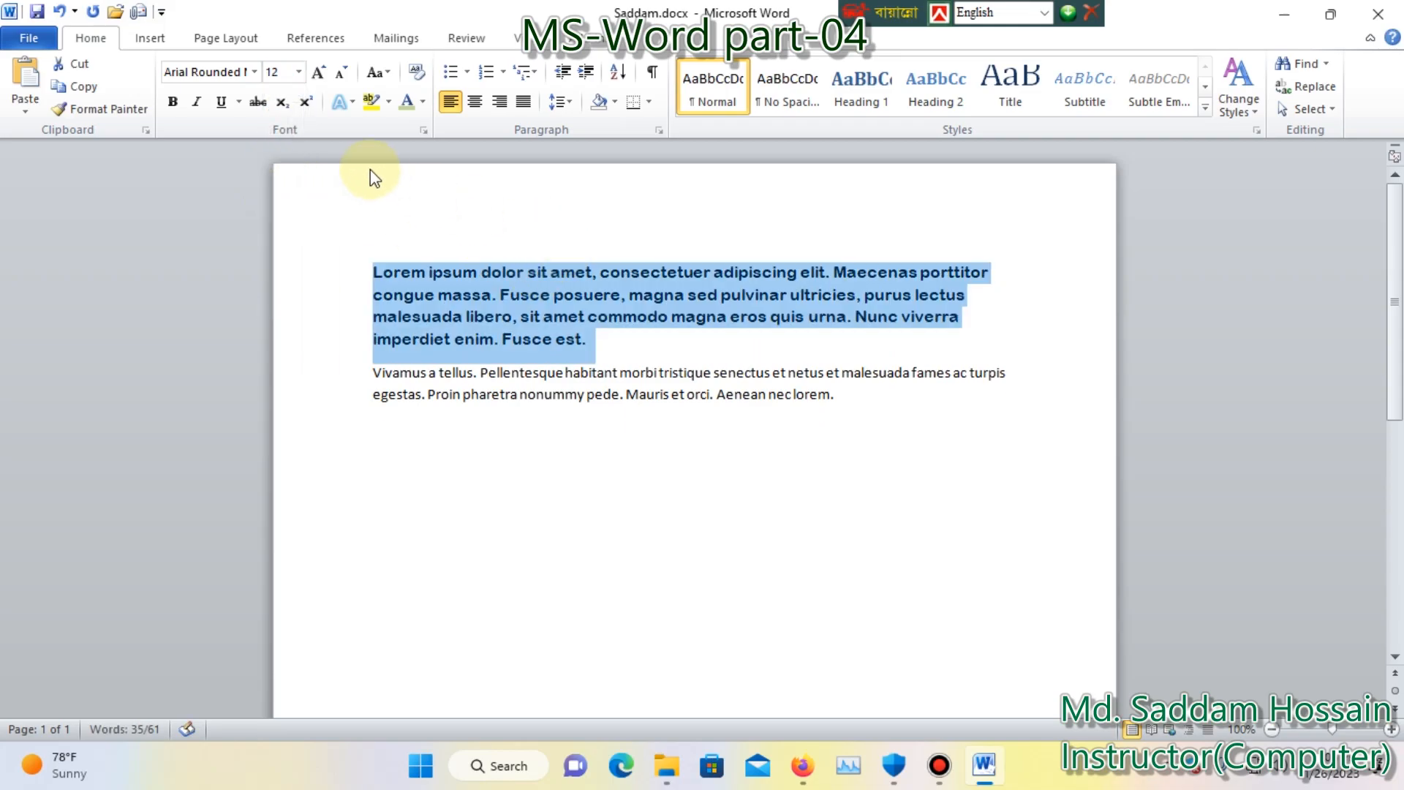
Enlarge the first paragraph's text in increments to size 18 and shrink it back to 12.
click(318, 73)
click(318, 73)
click(318, 73)
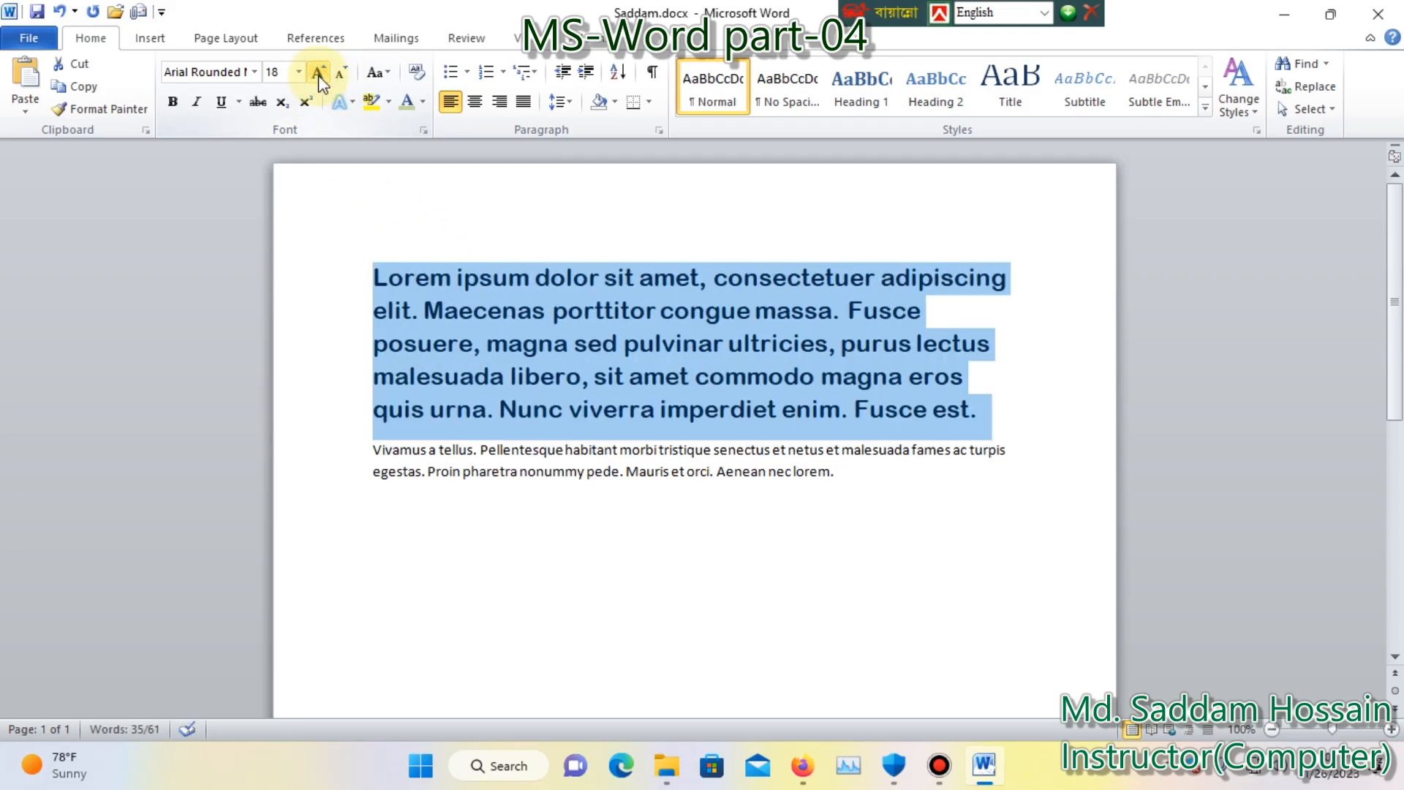
click(345, 75)
click(345, 74)
click(345, 74)
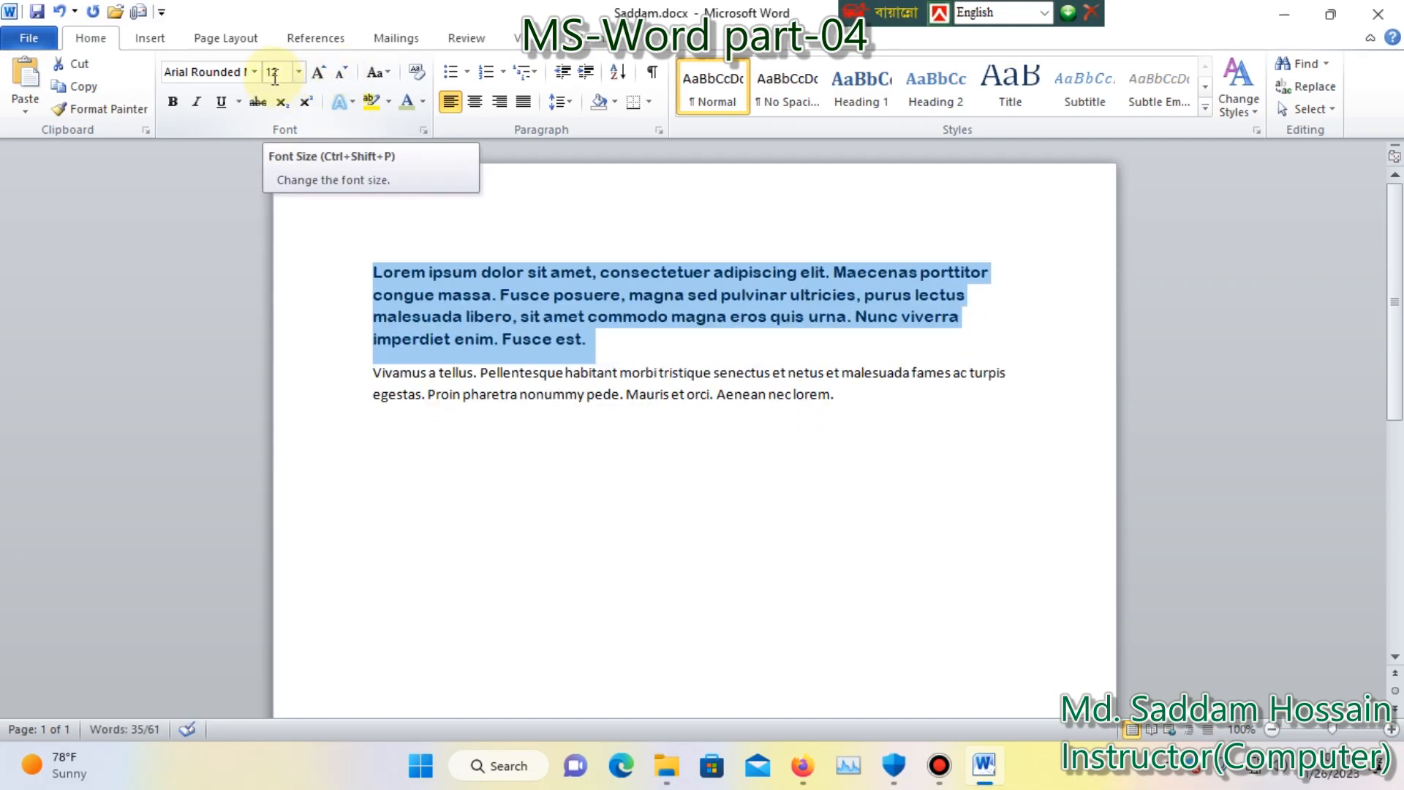
Grow the first paragraph's text a few increments again and shrink it down to size 11.
click(325, 75)
click(325, 75)
click(325, 74)
click(346, 74)
click(345, 75)
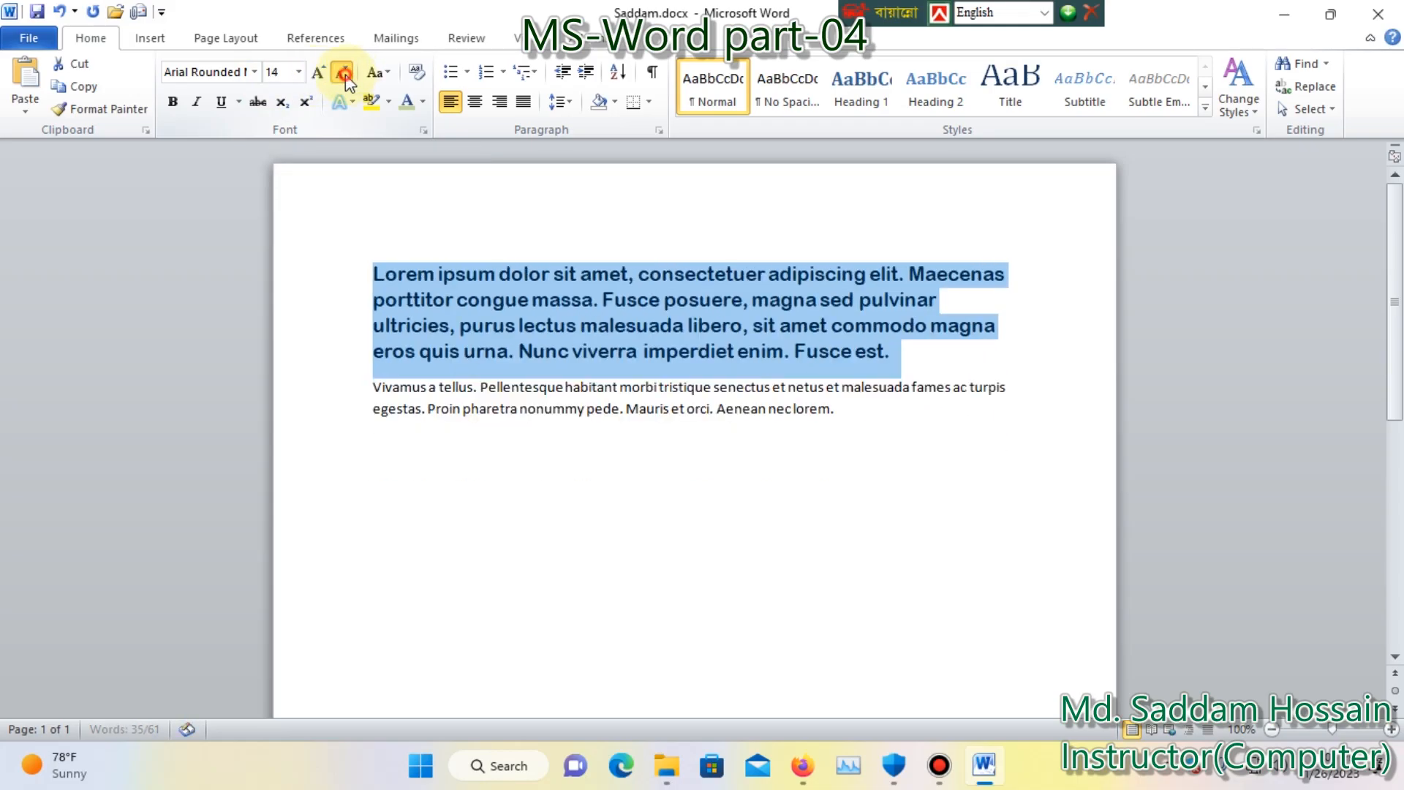
click(346, 75)
click(346, 74)
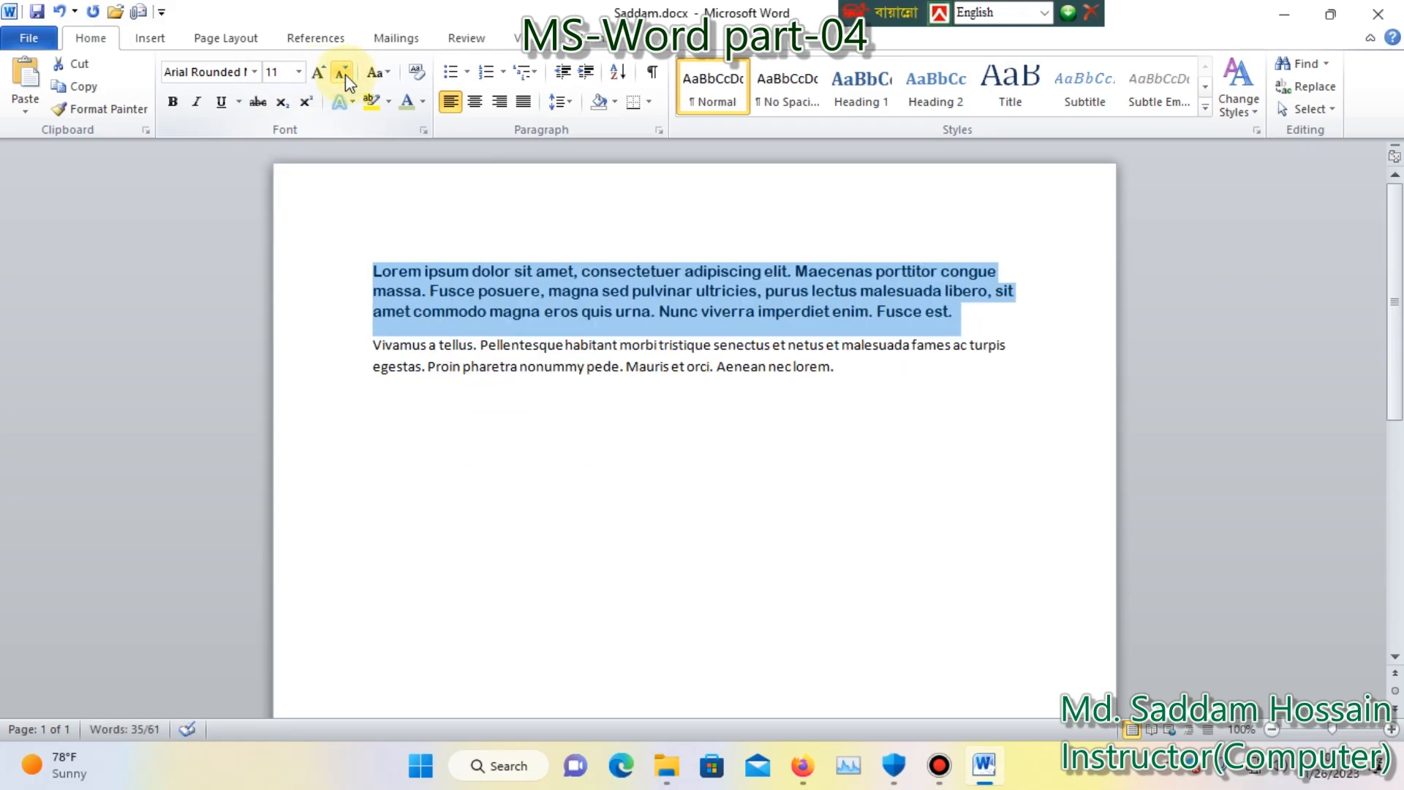
Copy the first paragraph's formatting onto the second paragraph with Format Painter.
click(461, 367)
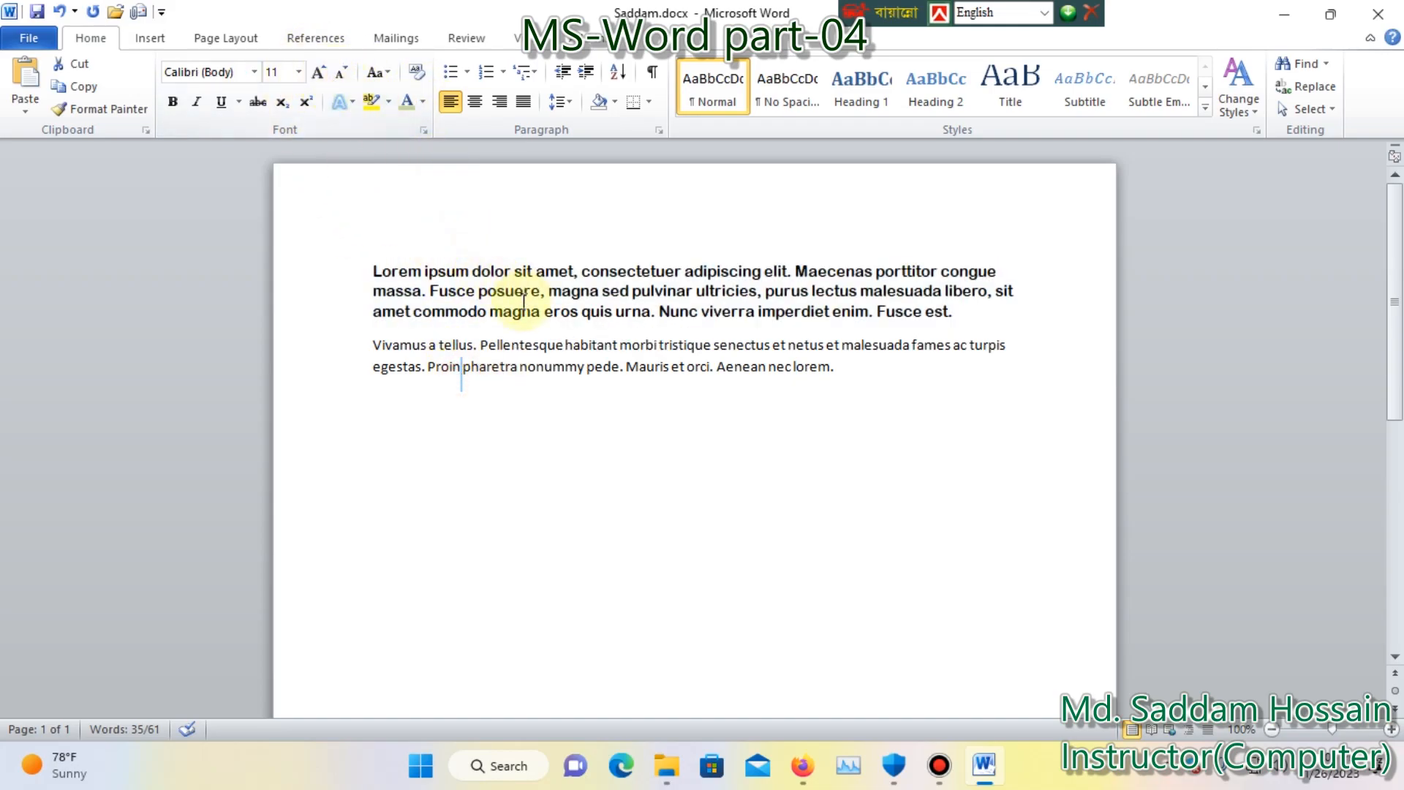
drag(875, 370, 643, 370)
click(497, 397)
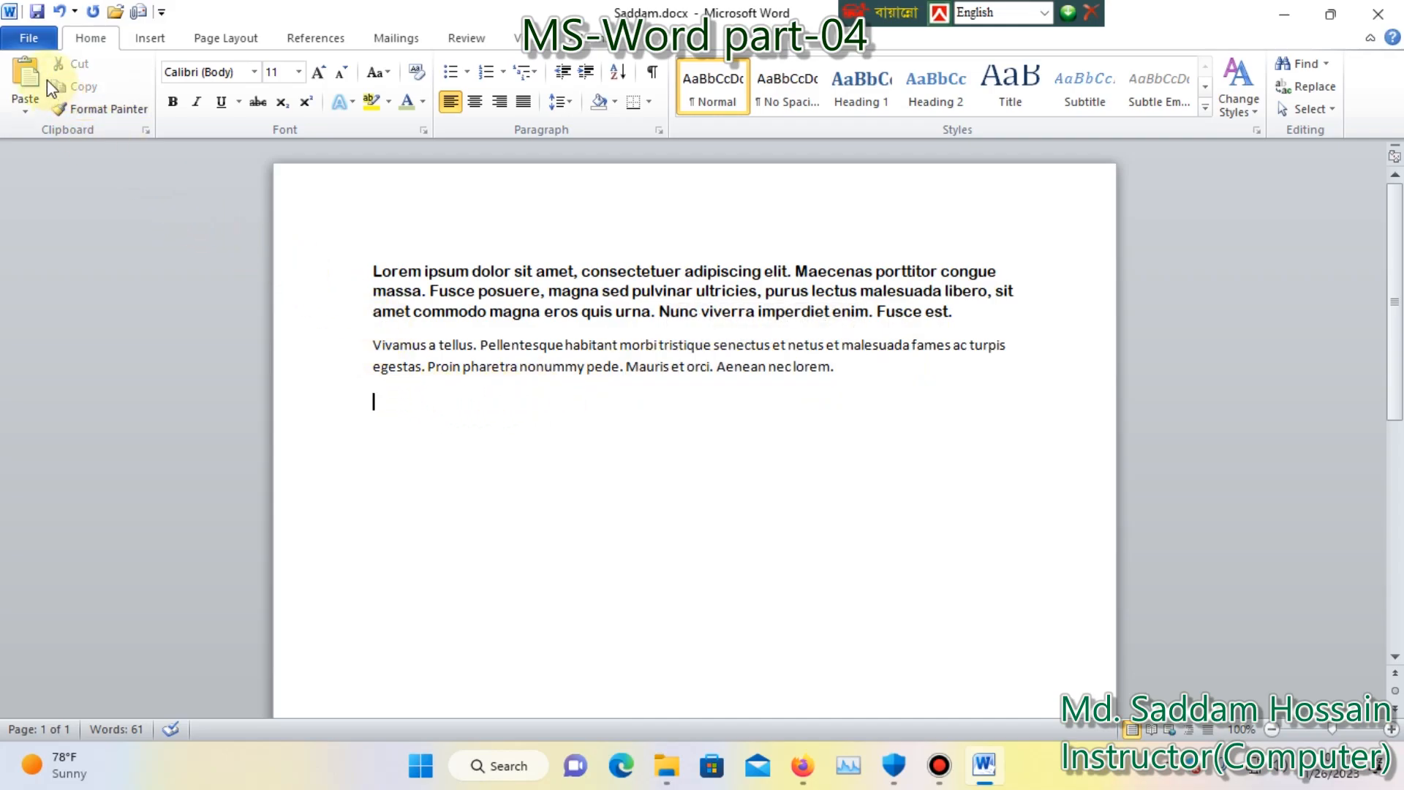
drag(956, 313, 372, 271)
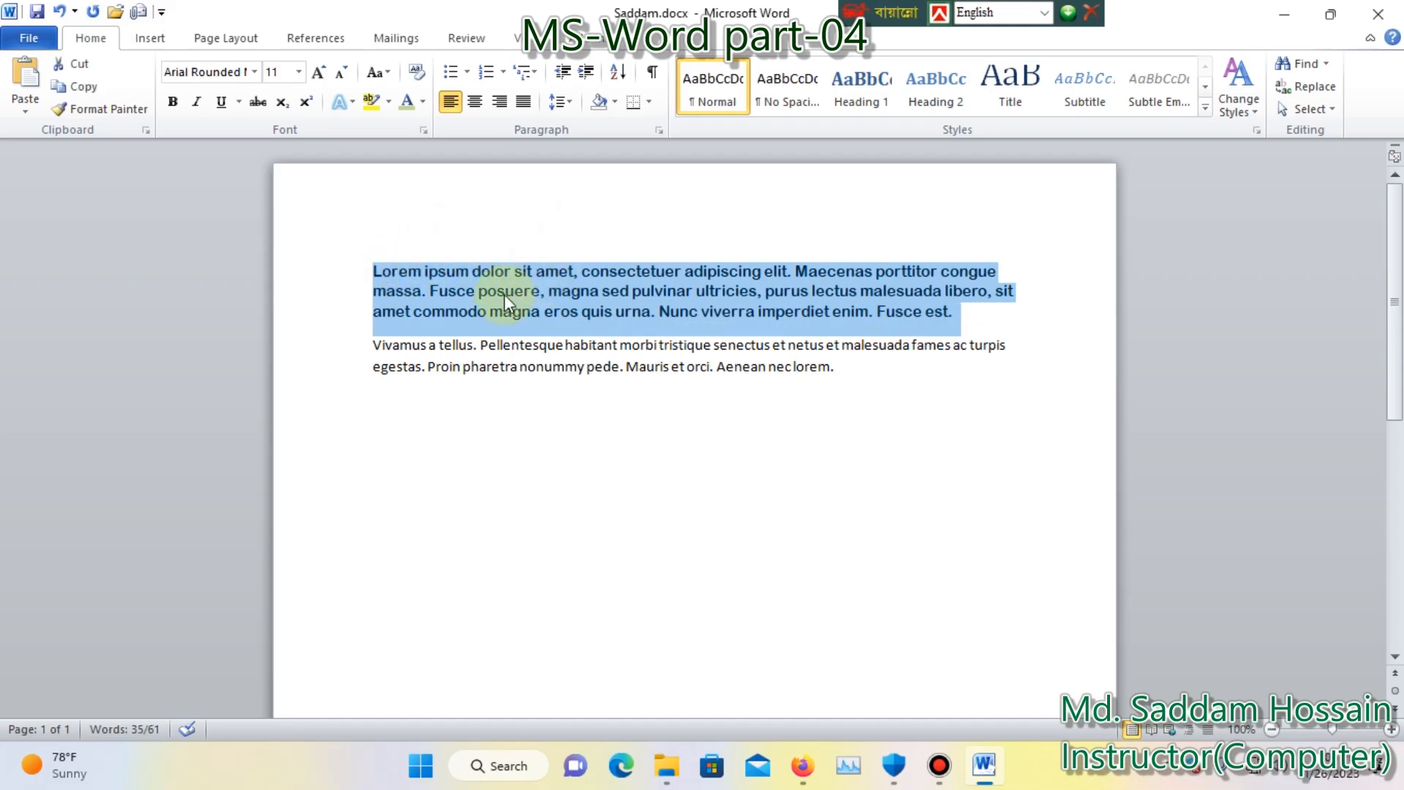
click(110, 108)
mouse_move(836, 369)
mouse_down()
mouse_move(687, 350)
mouse_move(373, 345)
mouse_up()
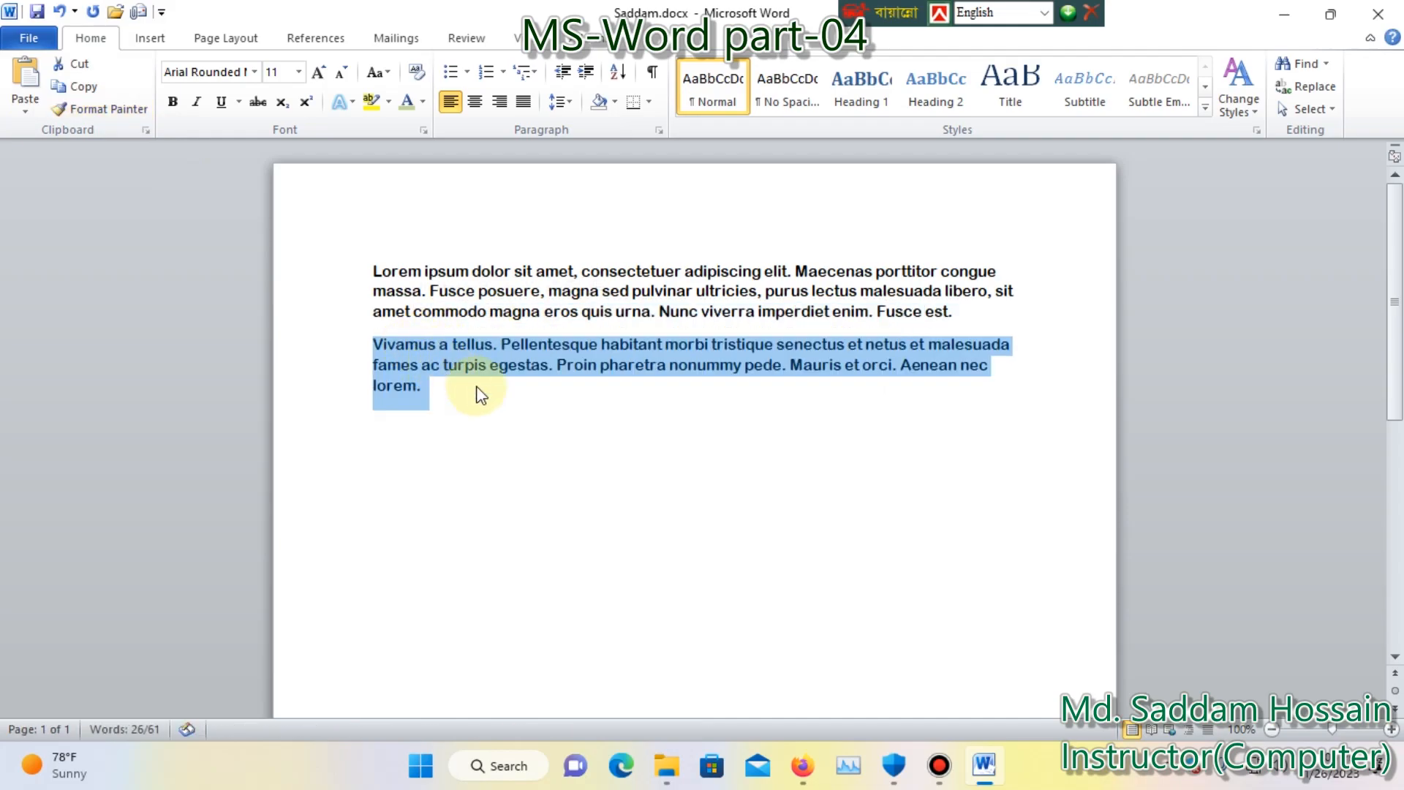
click(532, 409)
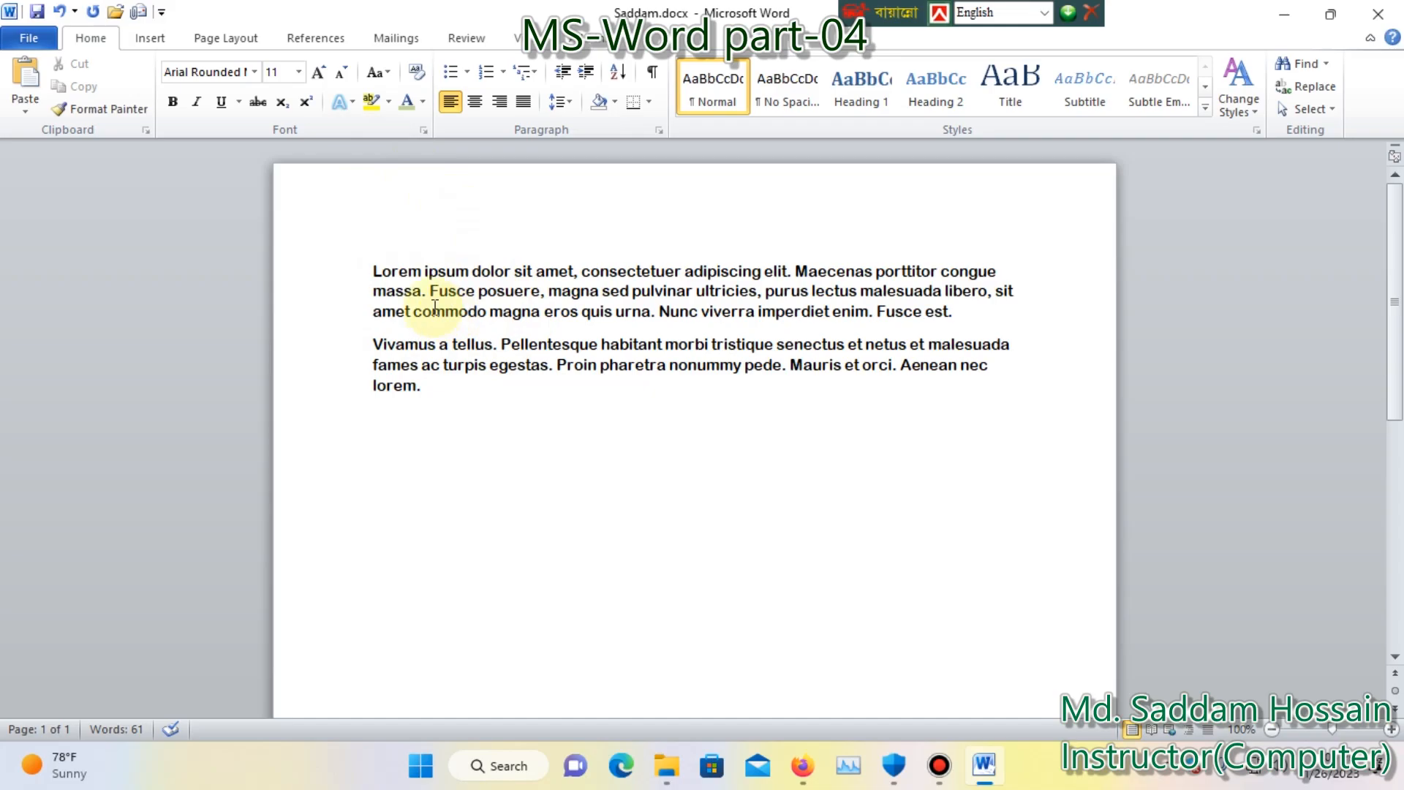
Convert the text of both paragraphs to lowercase.
drag(439, 401, 372, 281)
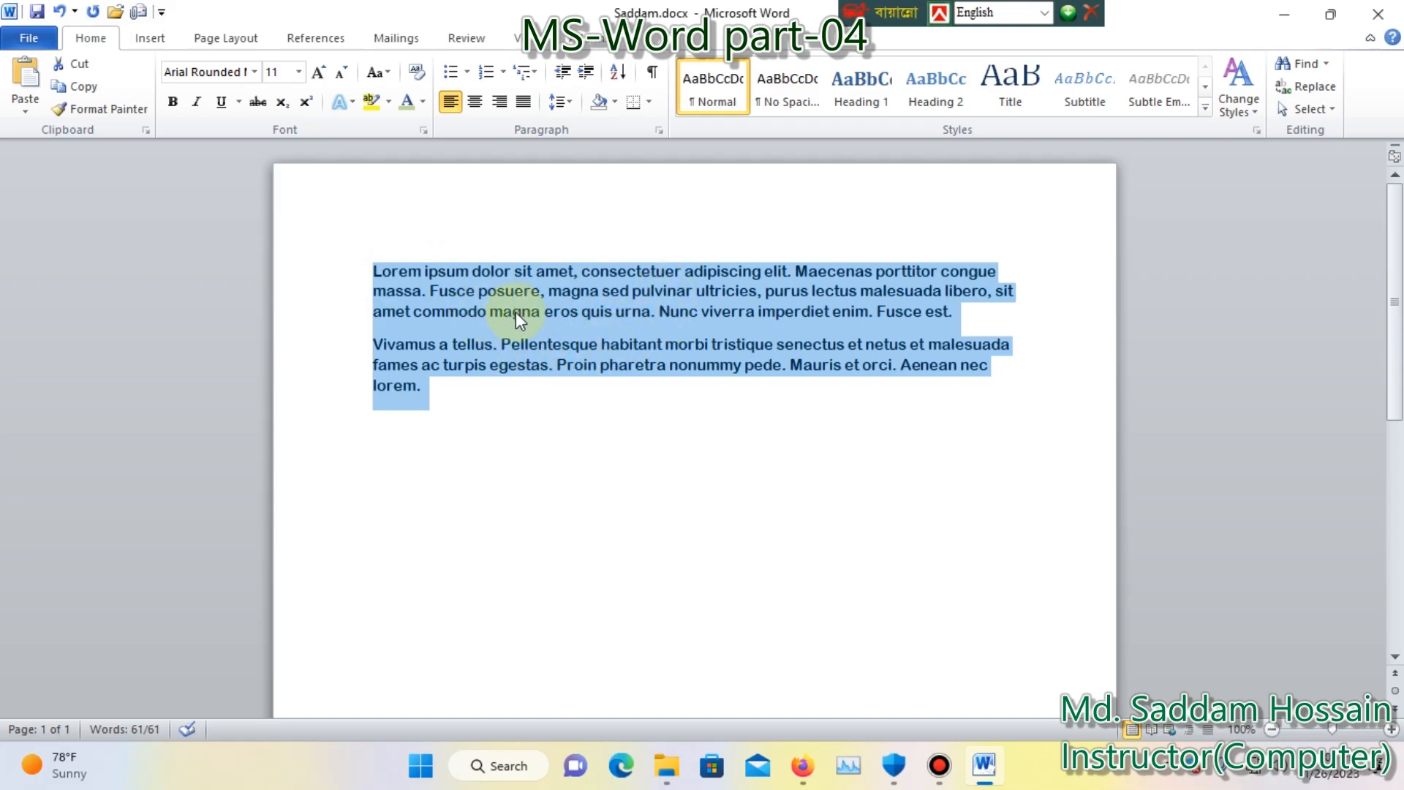
click(389, 73)
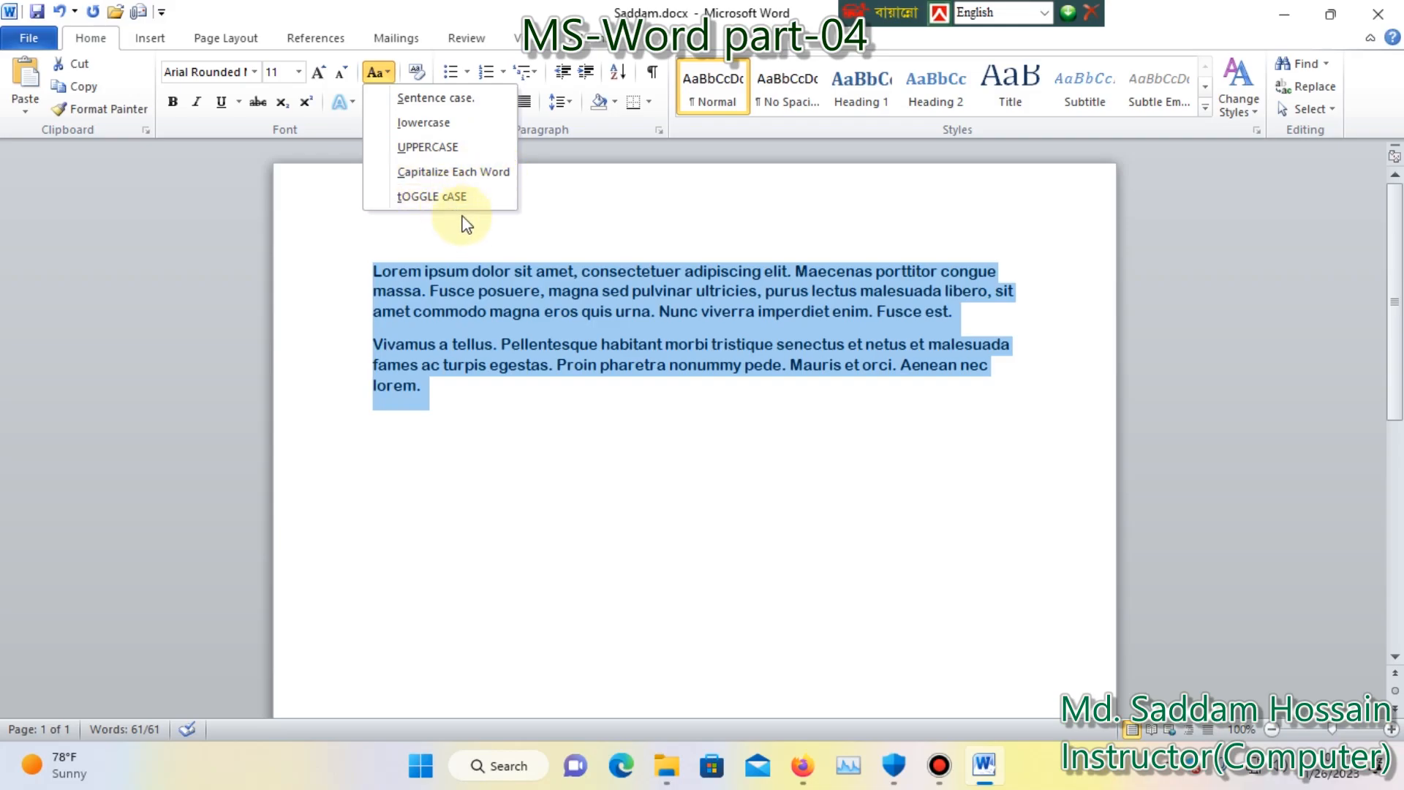
click(433, 128)
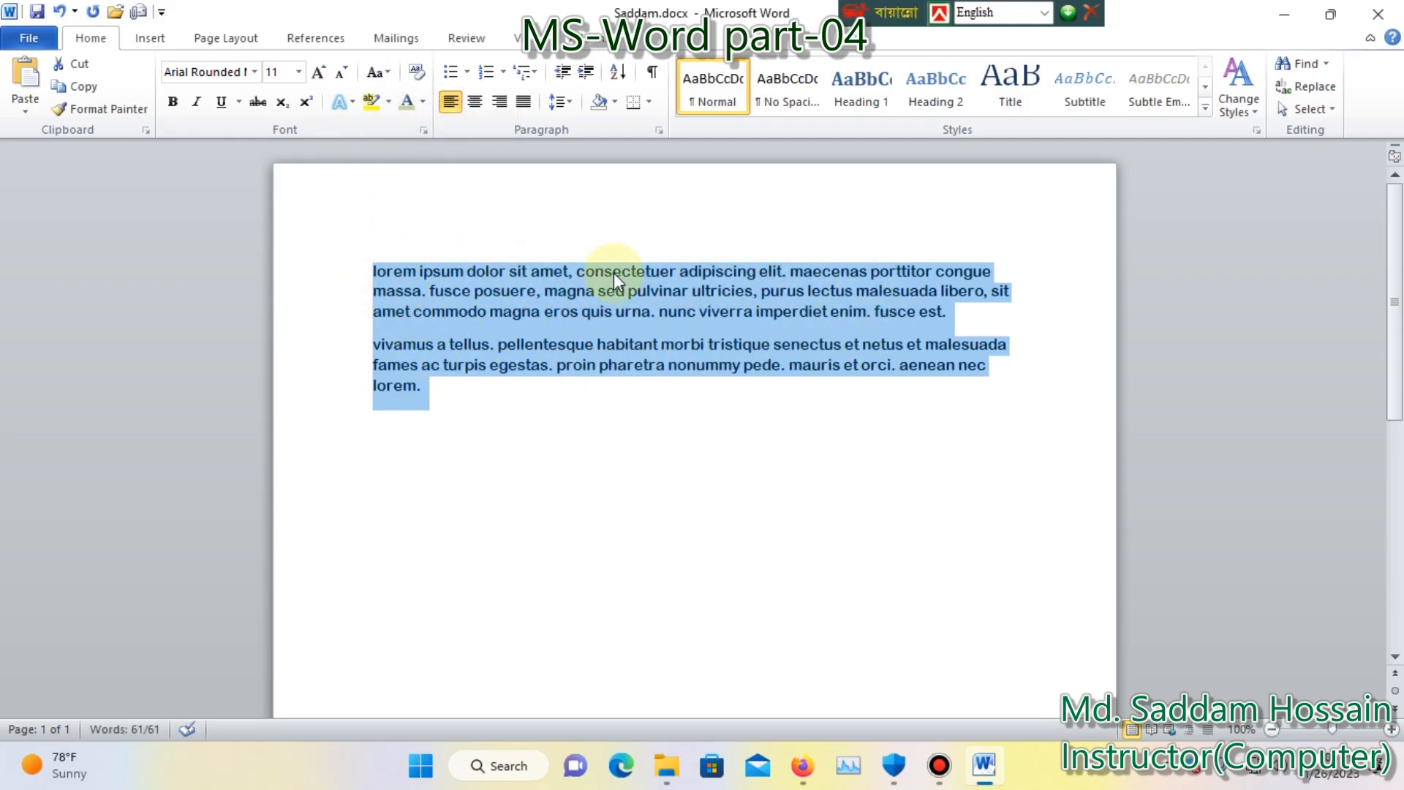
Change the case of both paragraphs to UPPERCASE.
drag(444, 391, 374, 271)
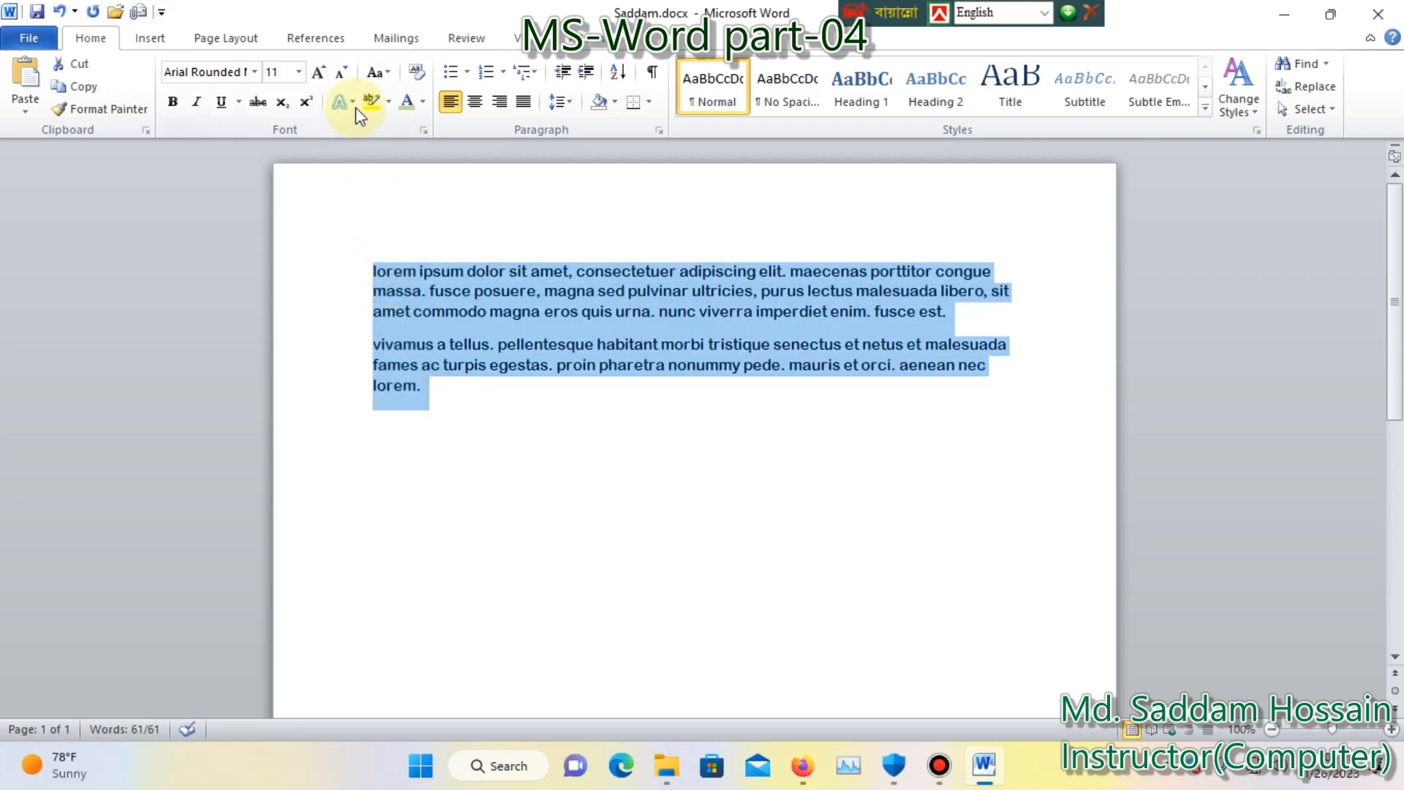
click(374, 73)
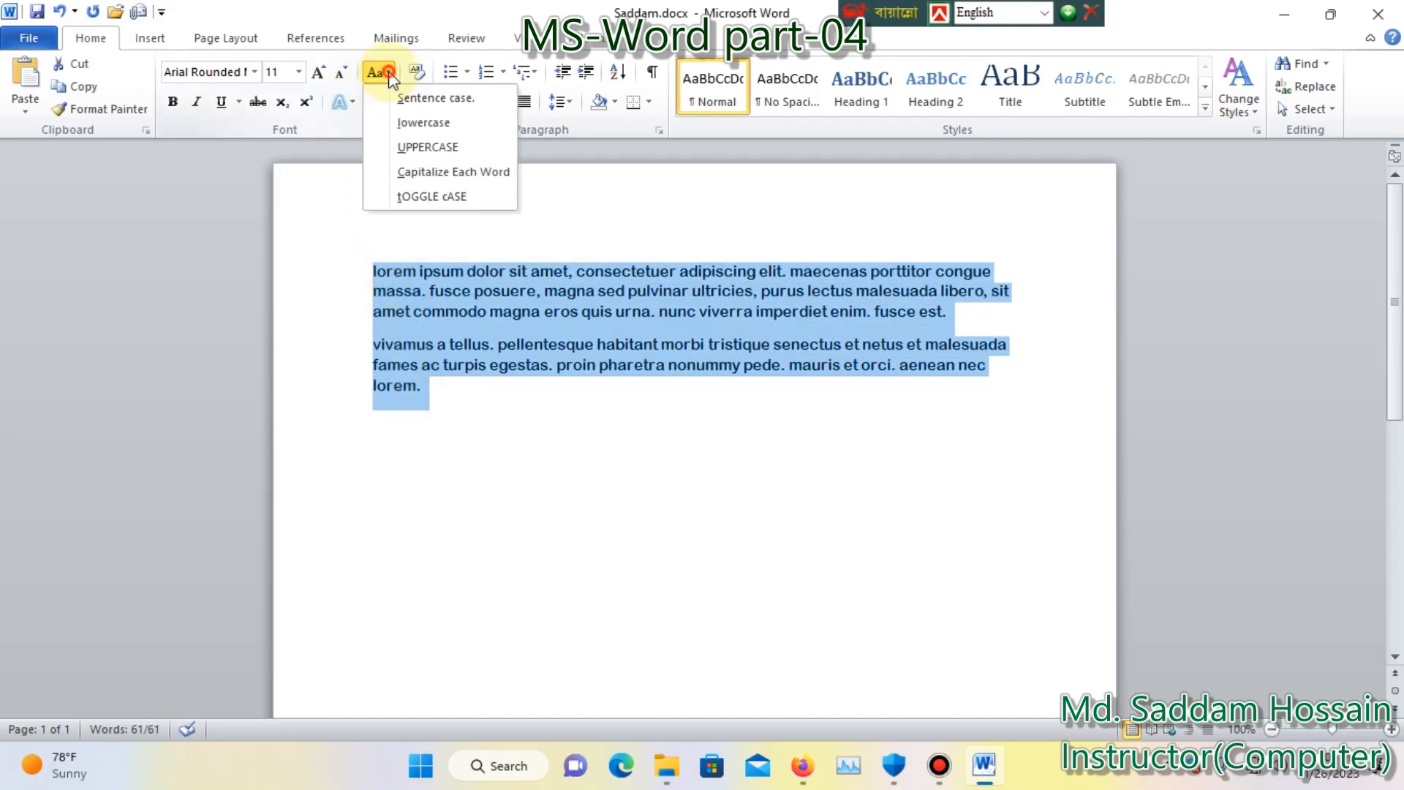
click(405, 147)
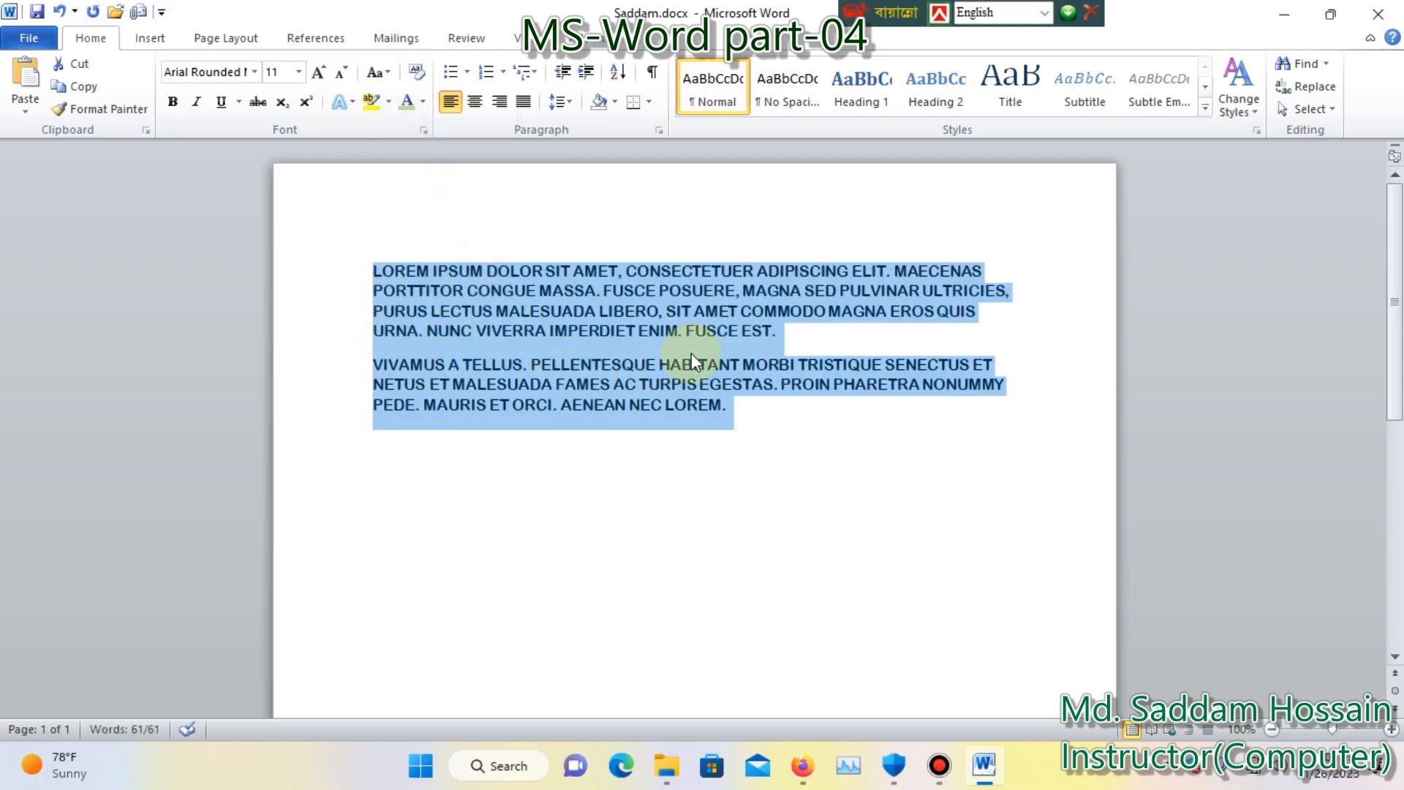
Apply the Capitalize Each Word case to both paragraphs and clear the selection.
drag(739, 408, 388, 261)
click(376, 73)
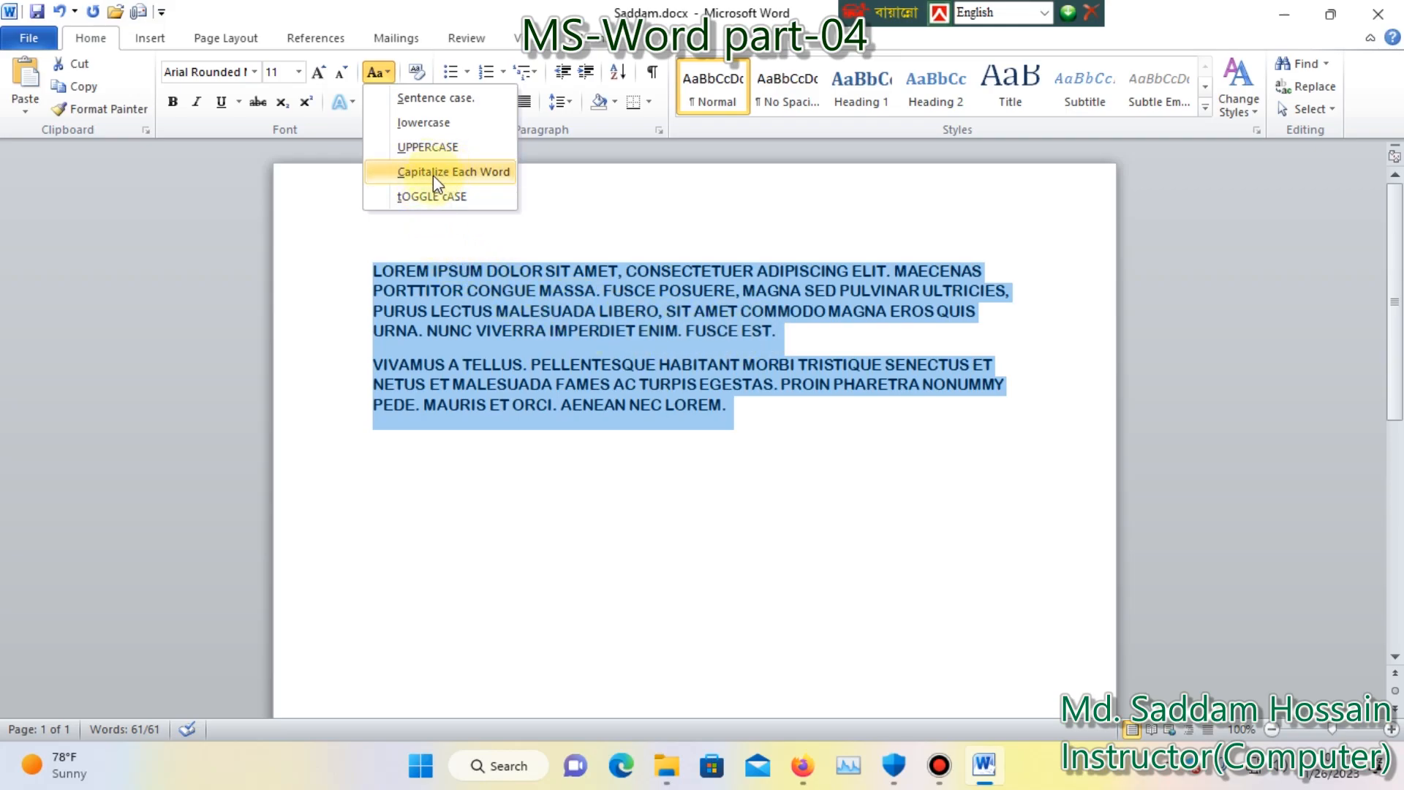
click(482, 175)
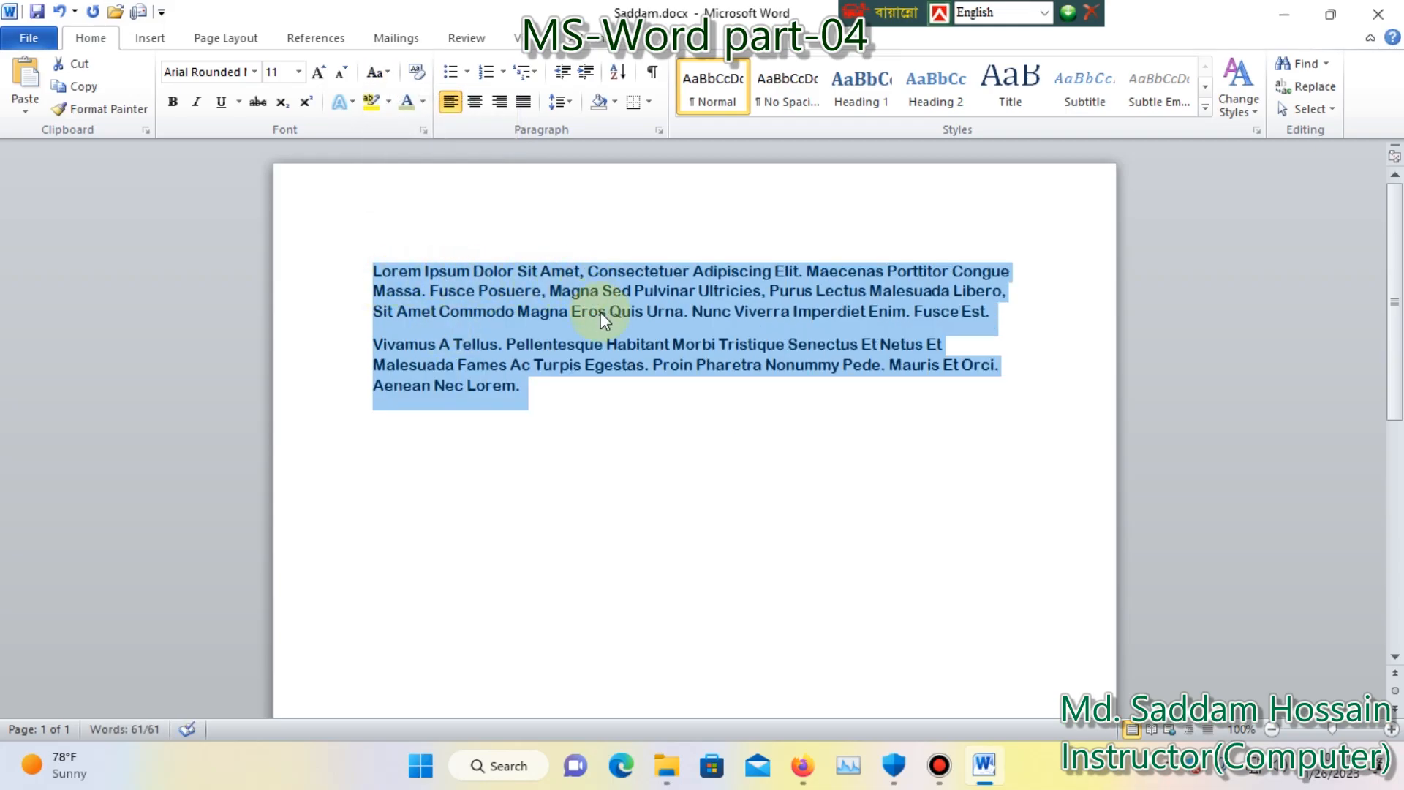
click(563, 397)
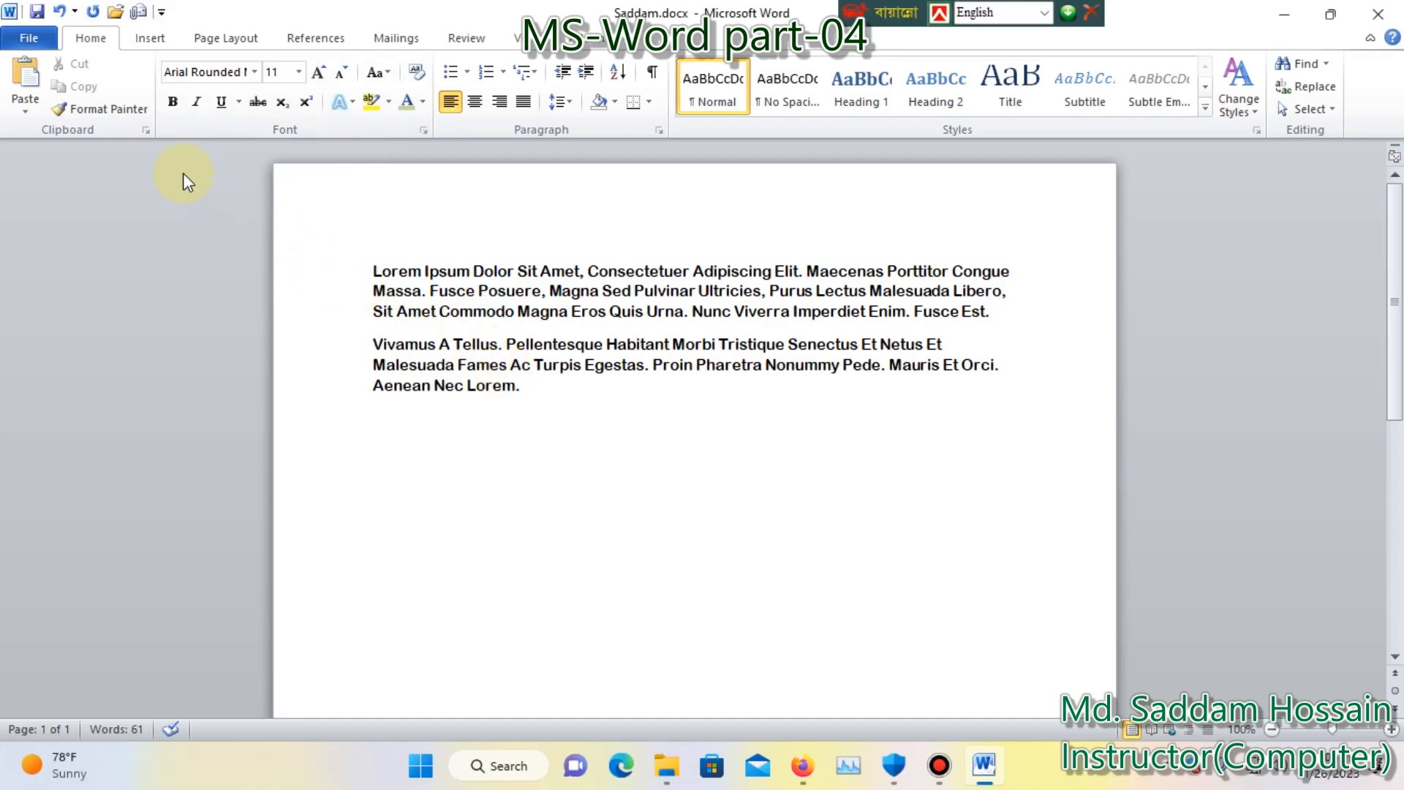
Try bold formatting on the phrase "Magna Sed Pulvinar Ultricies" in the first paragraph.
drag(521, 387, 383, 349)
click(545, 416)
drag(760, 292, 550, 292)
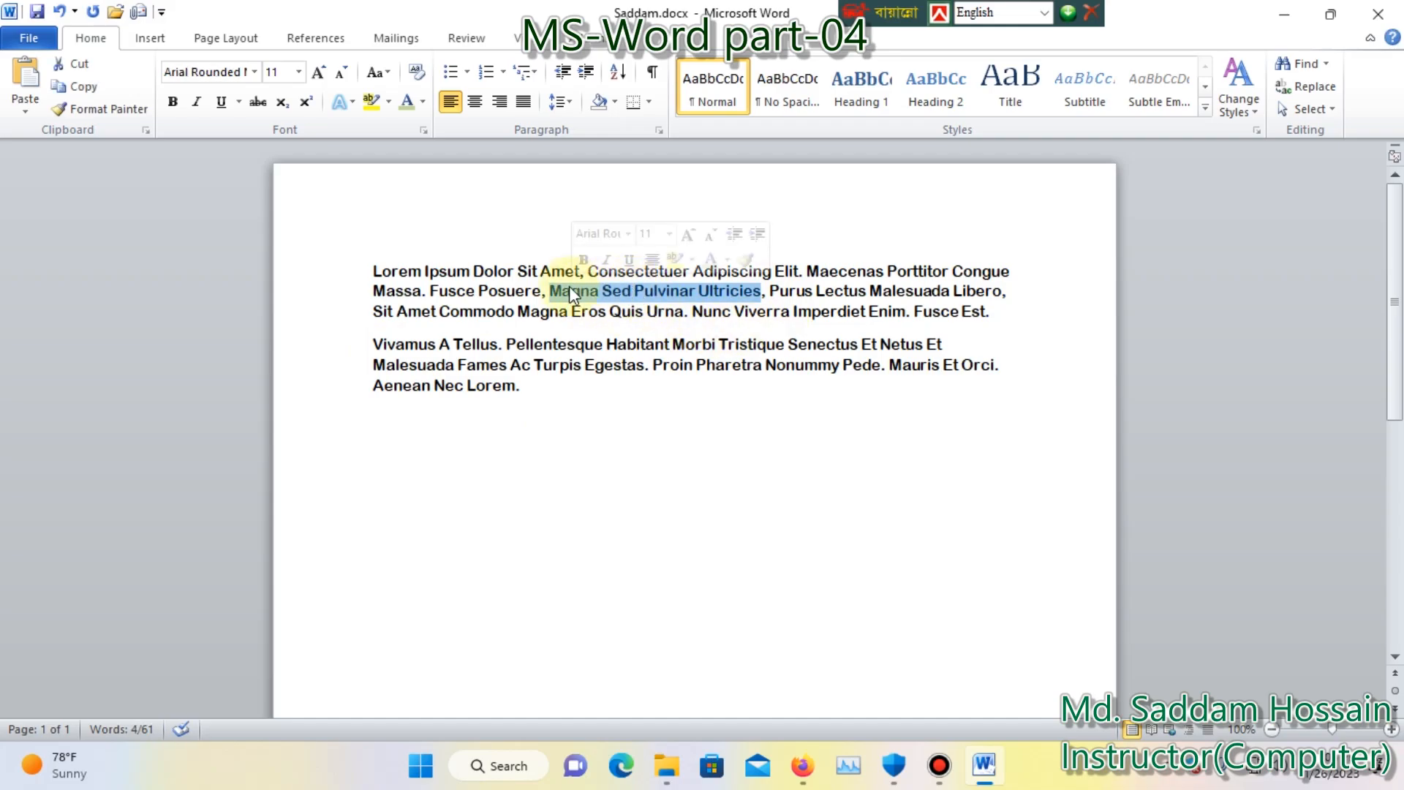
click(174, 105)
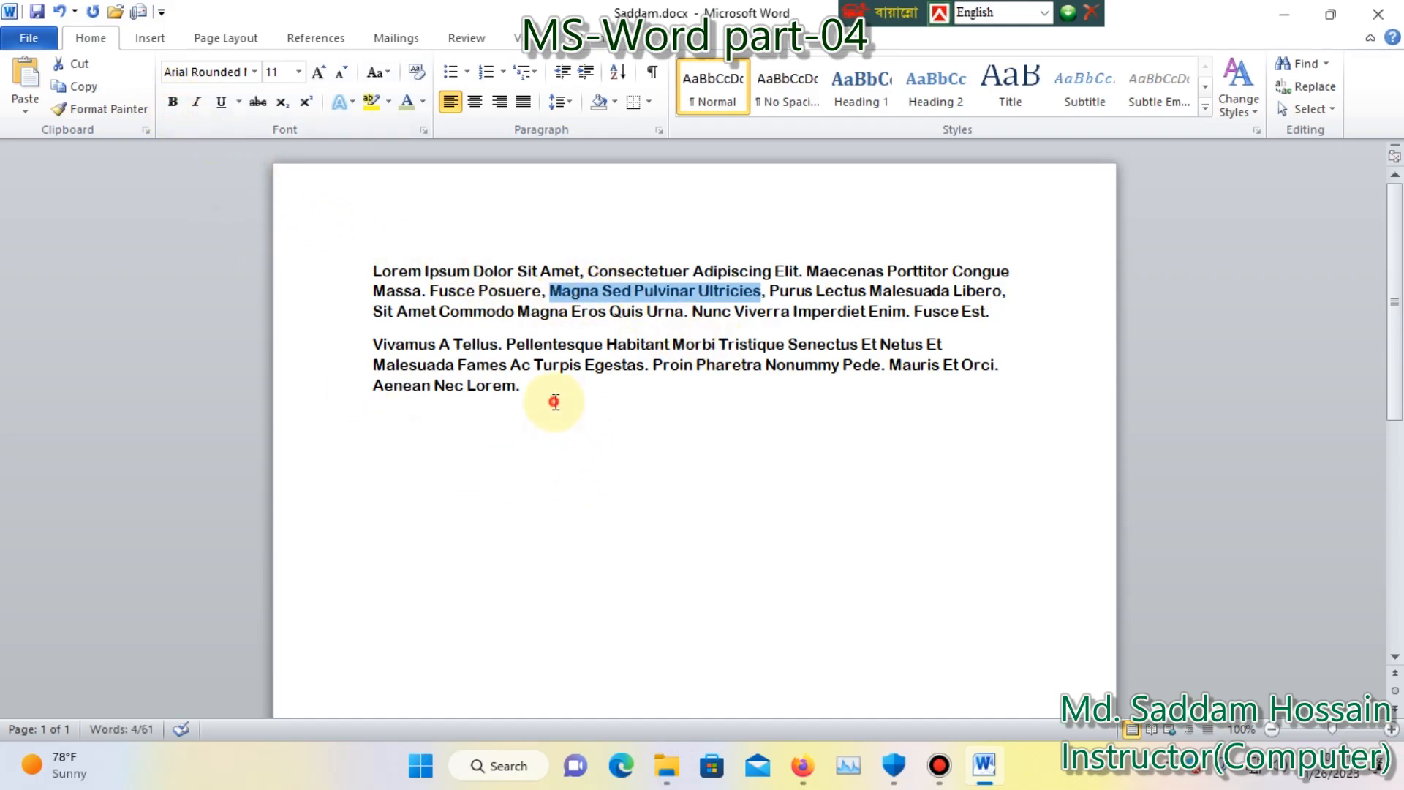
Make the entire second paragraph bold and clear the selection.
triple_click(497, 386)
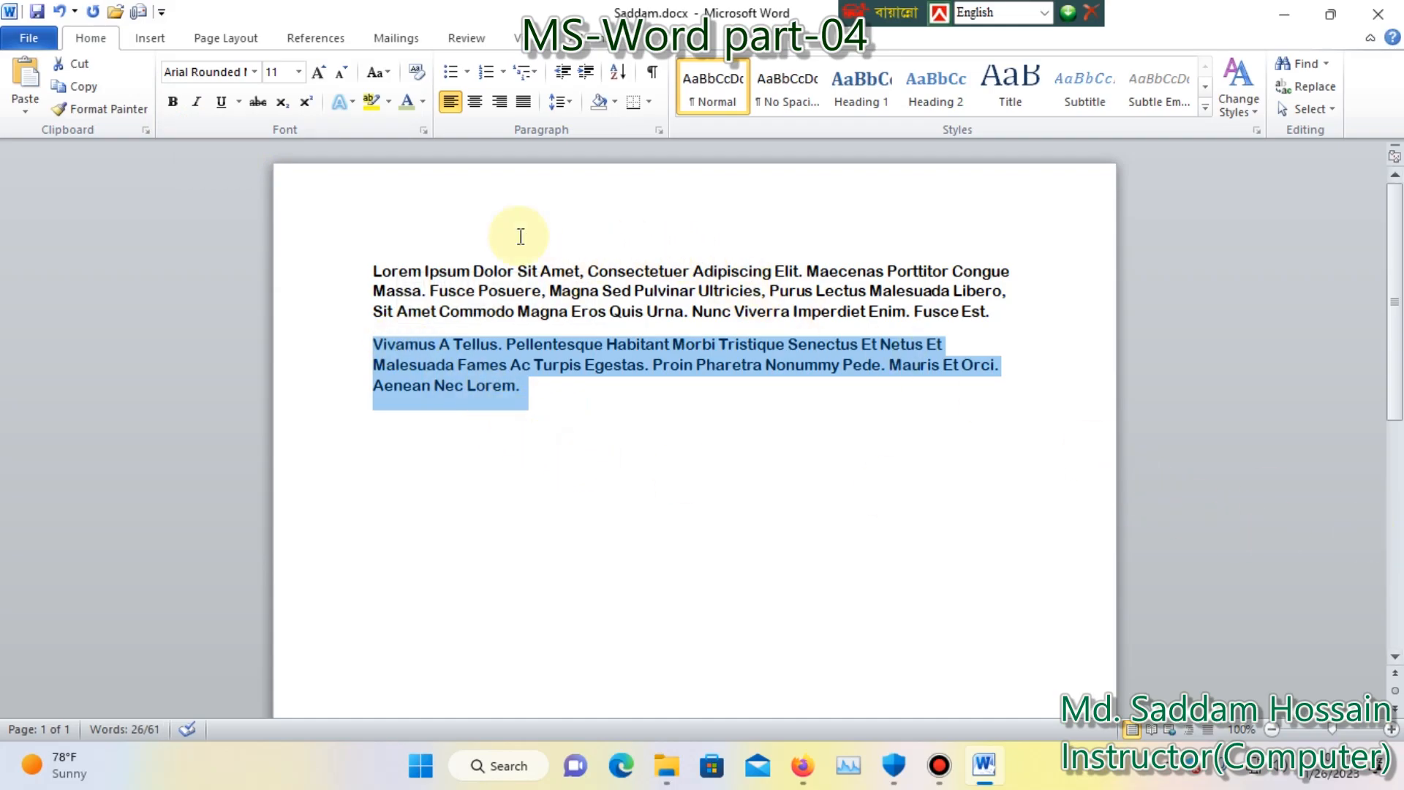
click(173, 102)
click(552, 416)
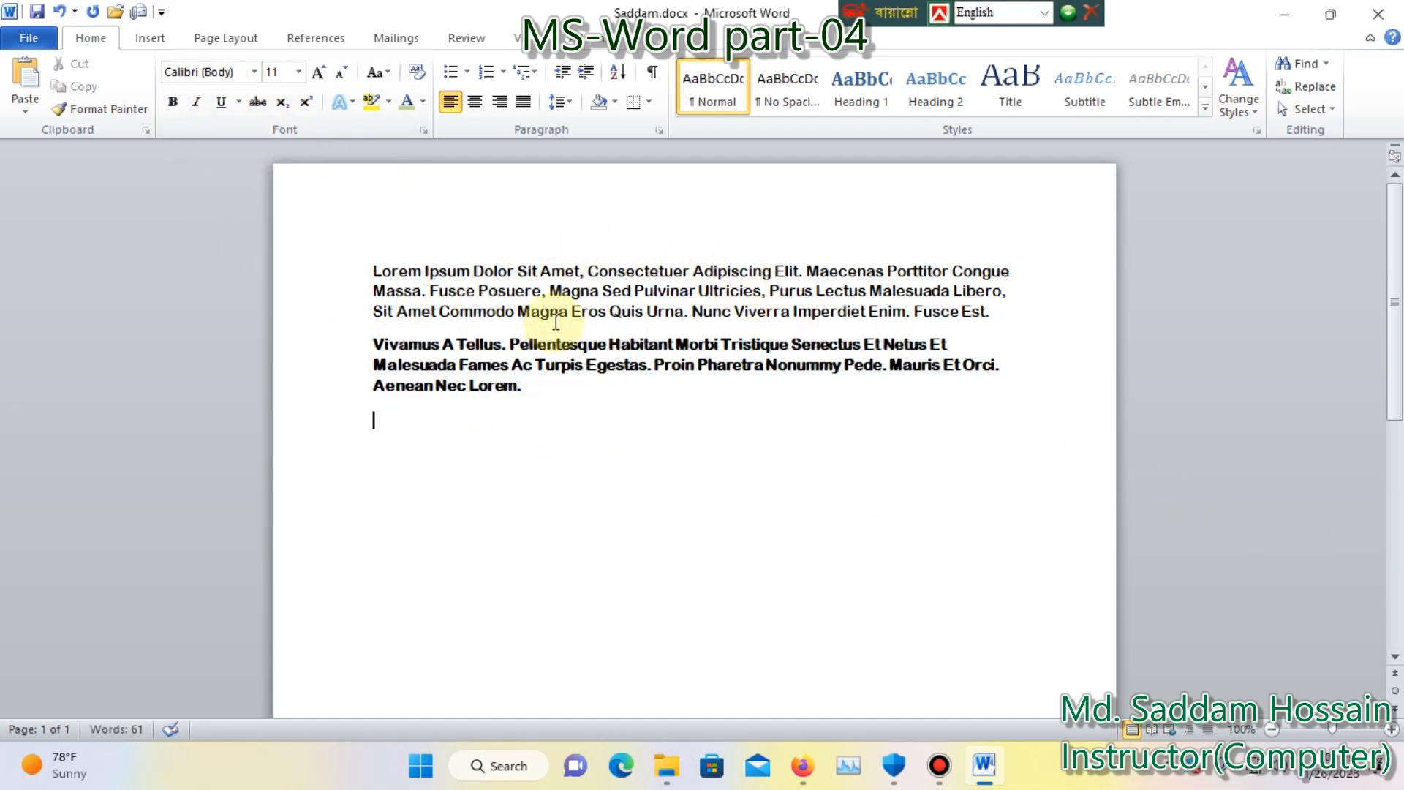
Format the words "Magna Sed Pulvinar" in the first paragraph as bold and italic.
drag(697, 292, 550, 293)
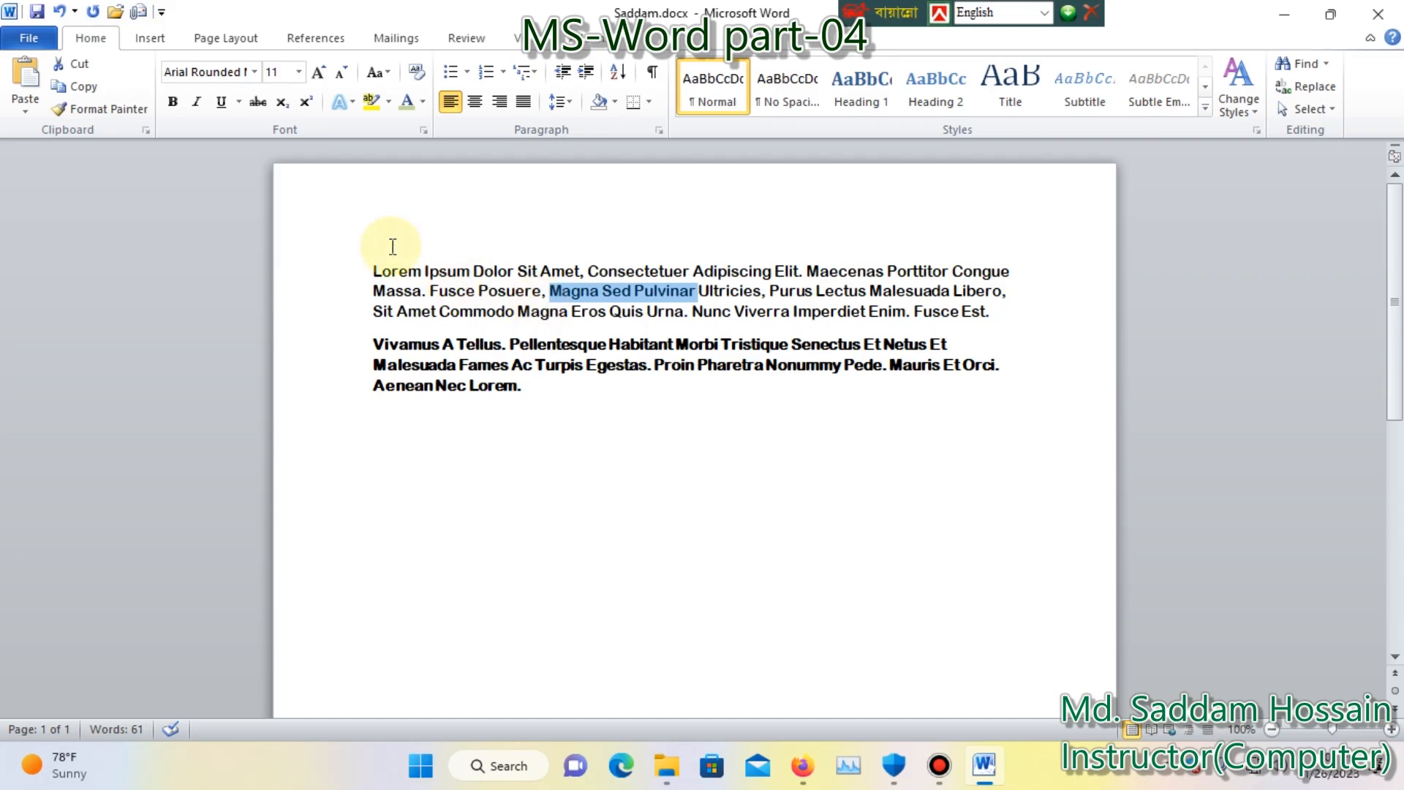
click(174, 106)
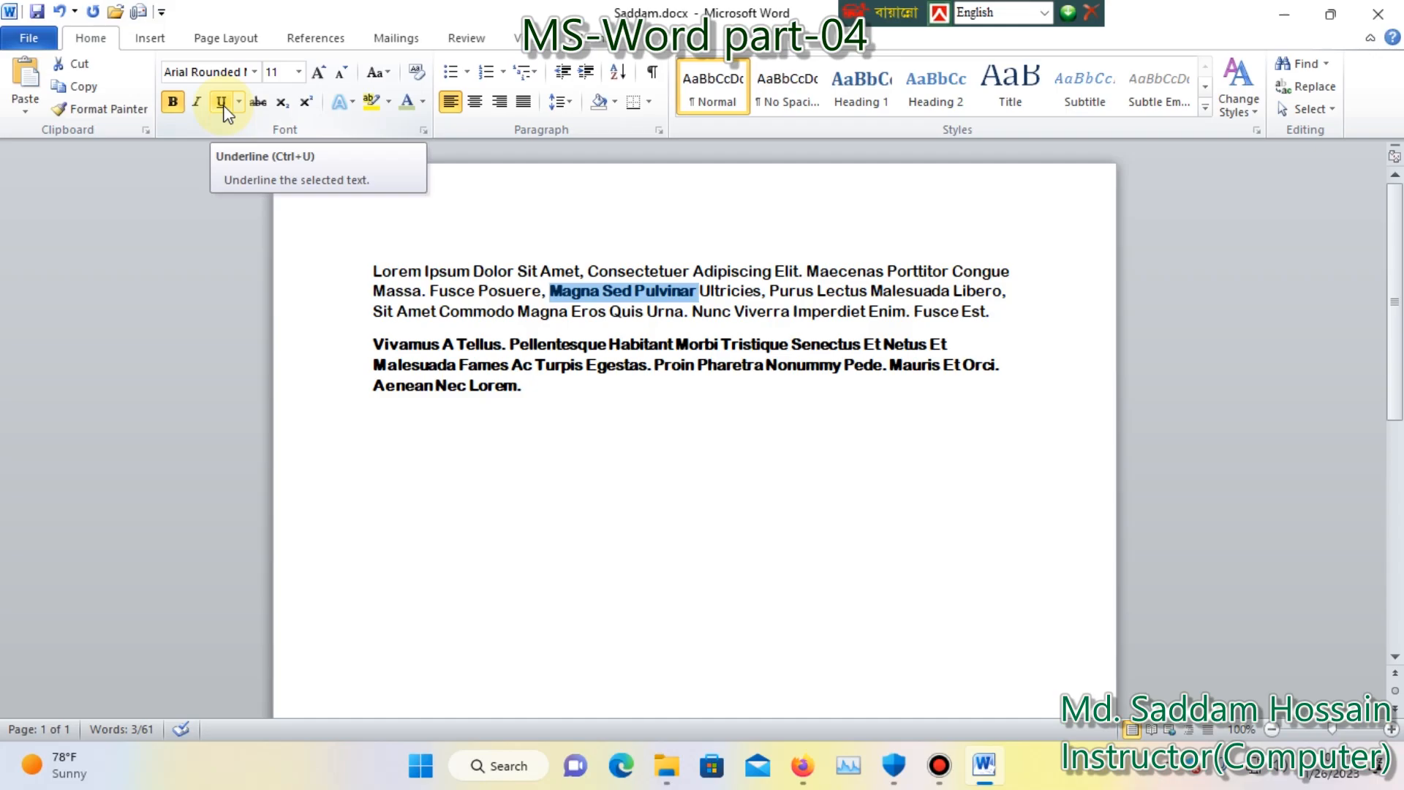
click(198, 102)
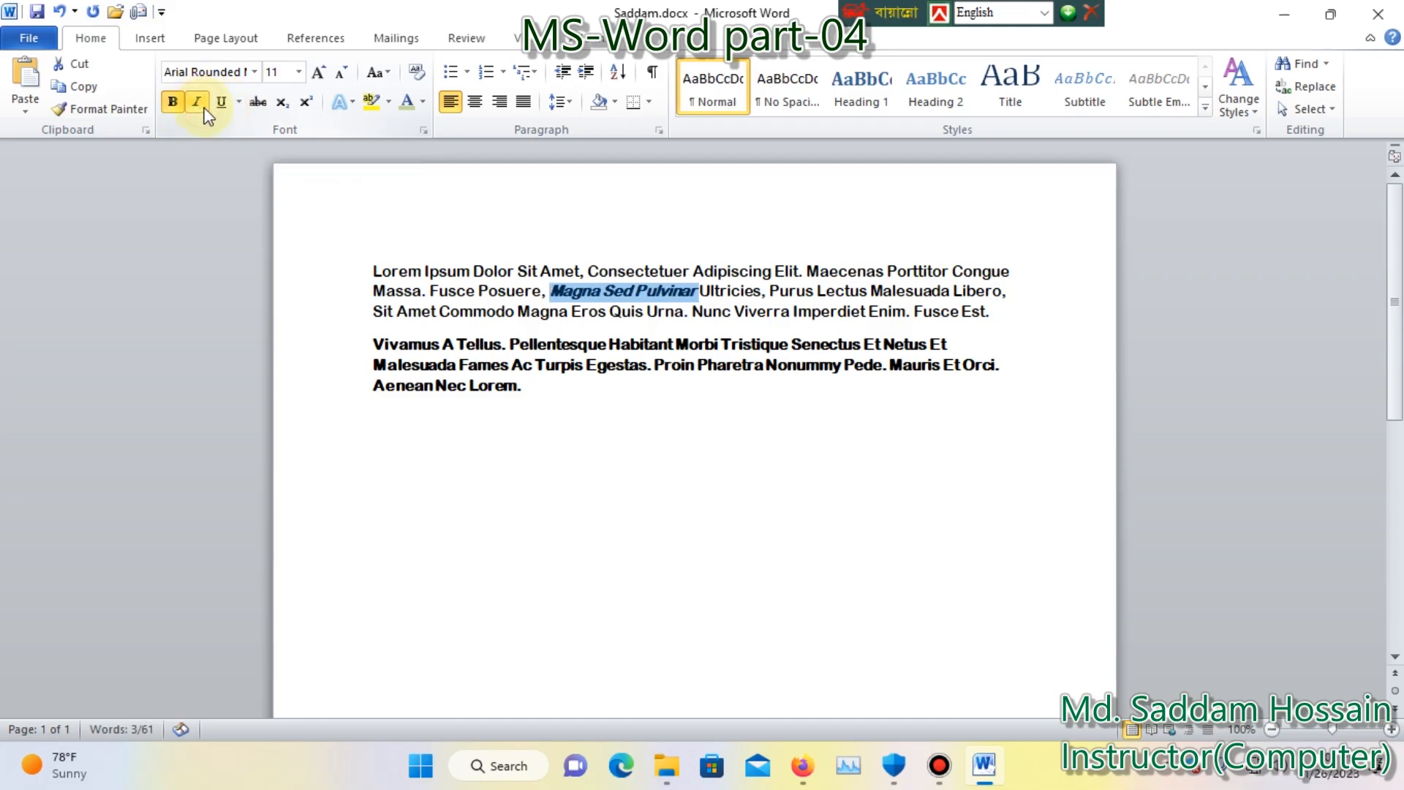
click(585, 312)
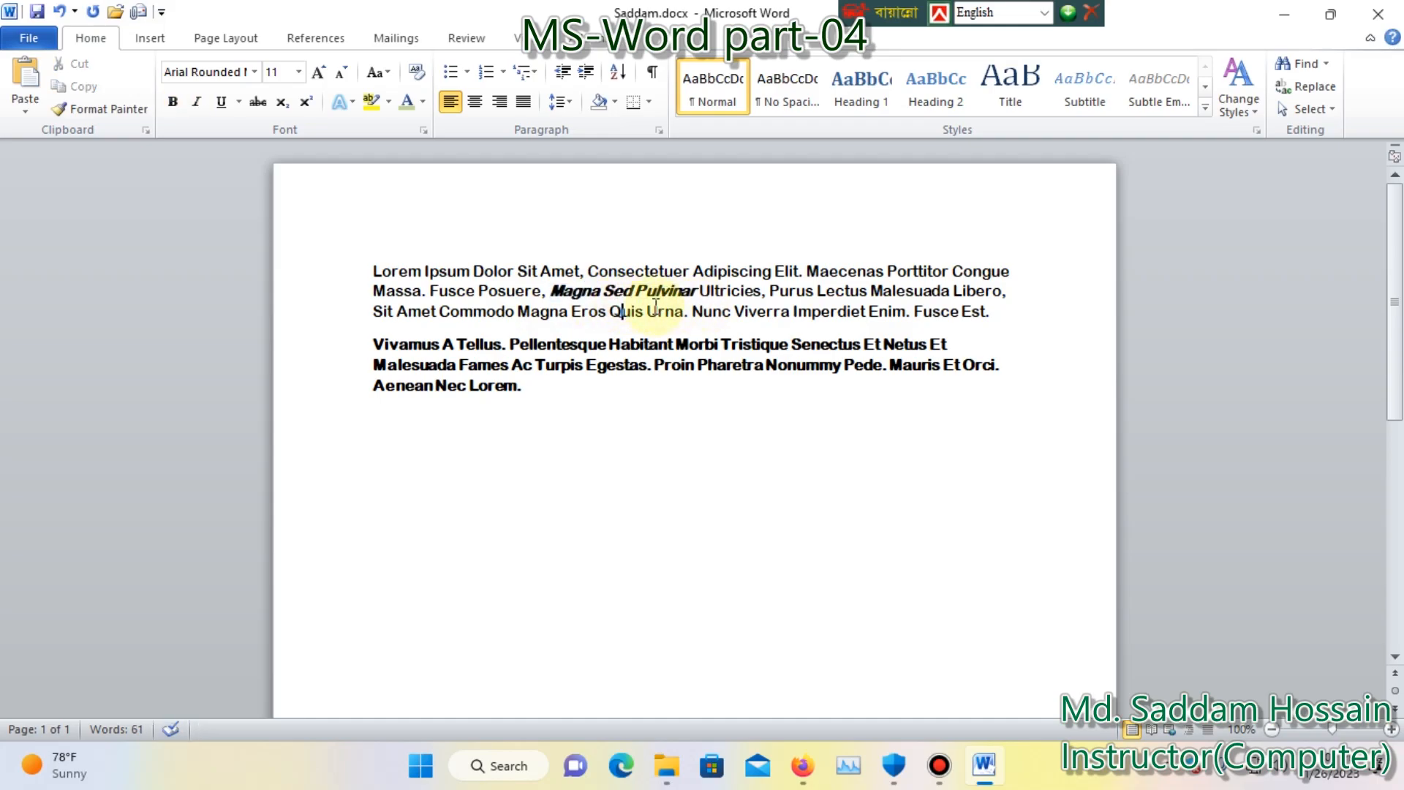
mouse_move(552, 298)
mouse_down()
mouse_move(711, 299)
mouse_move(573, 292)
mouse_up()
click(711, 299)
click(702, 299)
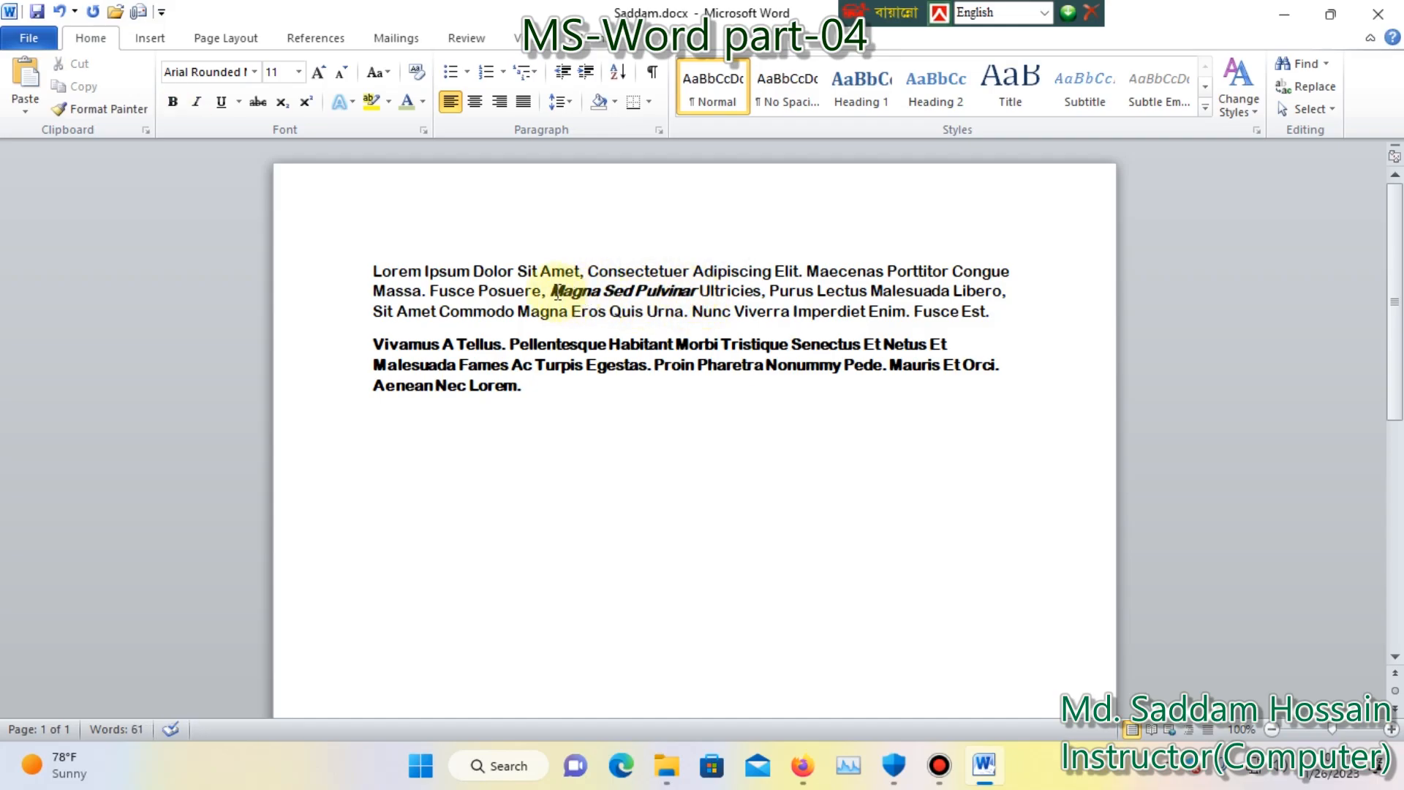
drag(553, 291, 706, 299)
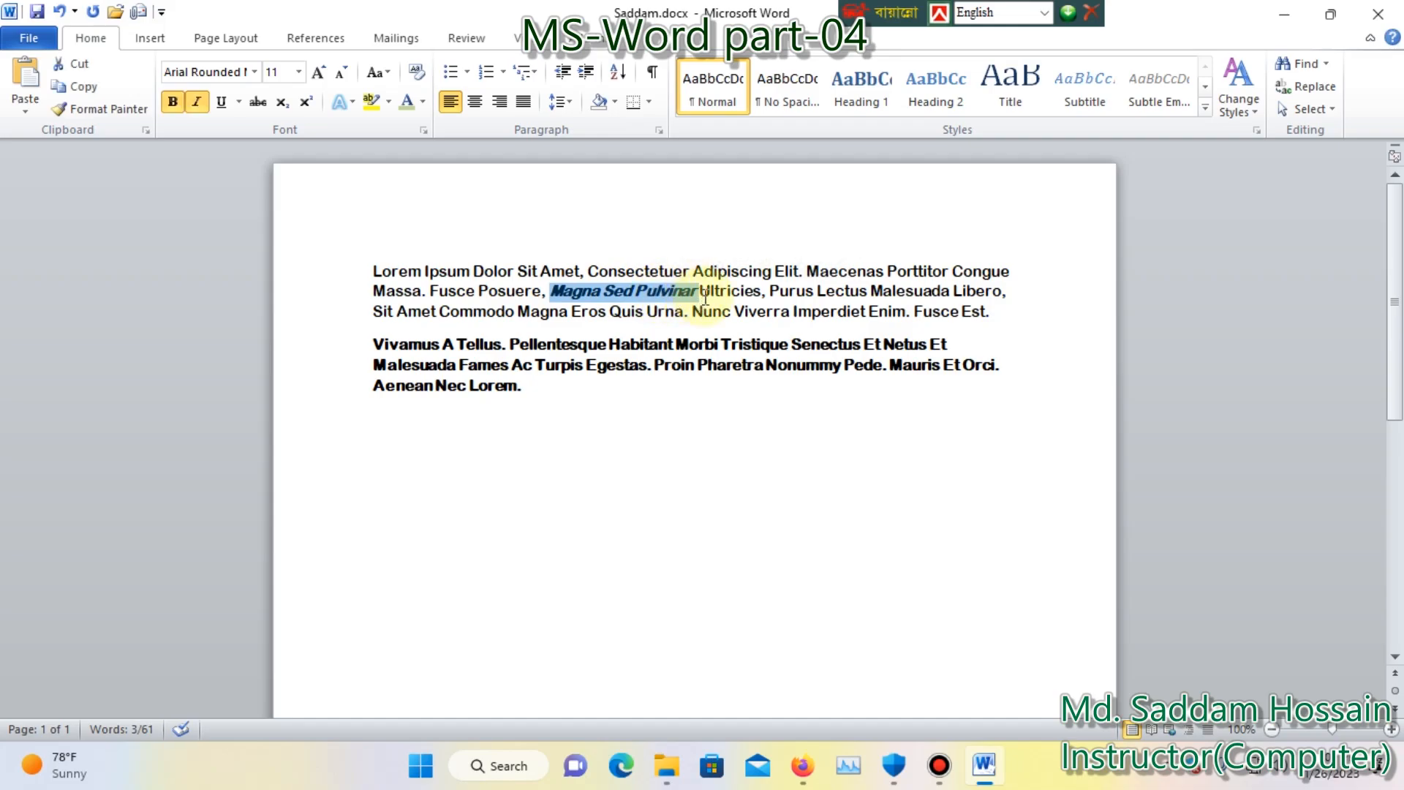
click(661, 296)
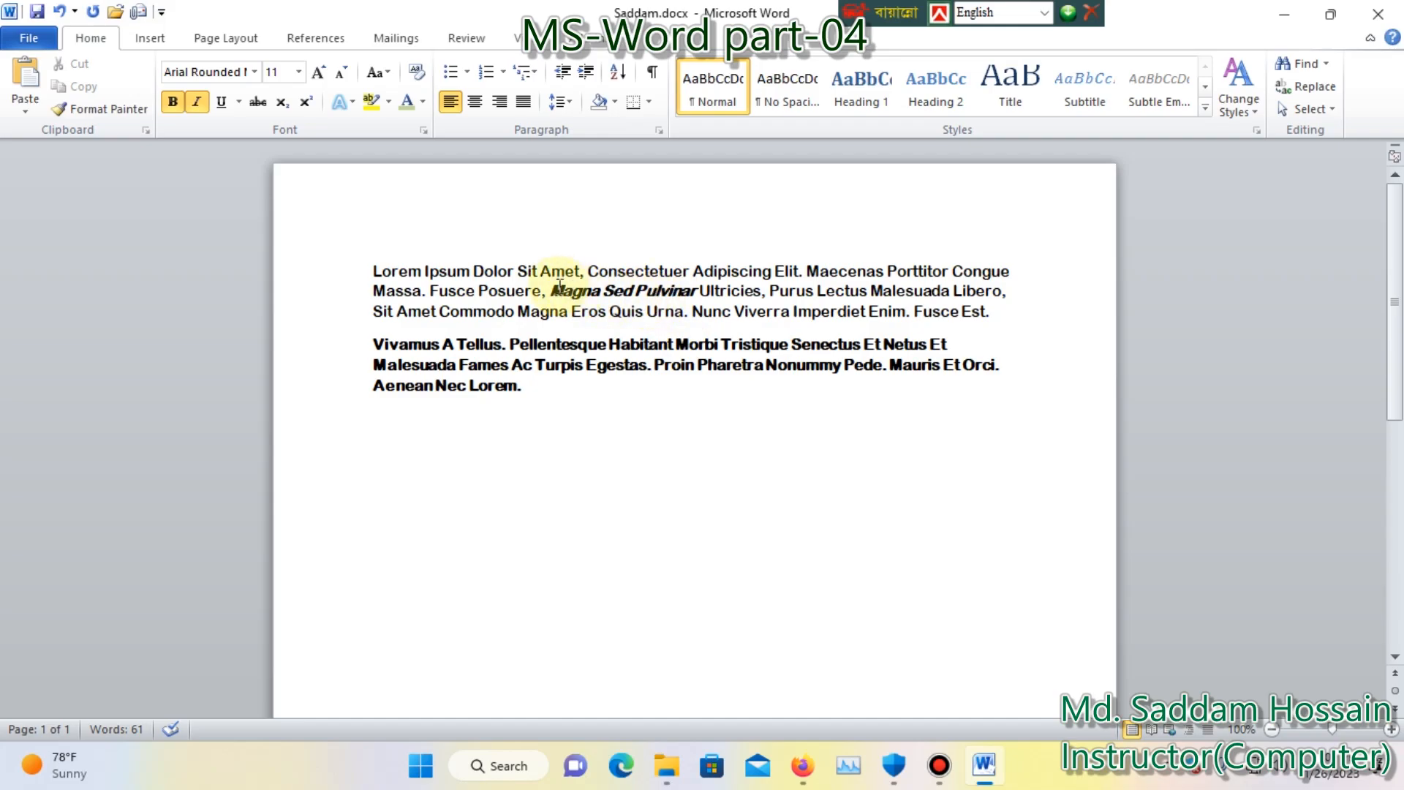
Underline the words "Lorem Ipsum Dolor" at the start of the first paragraph with a single solid line.
drag(372, 273, 516, 275)
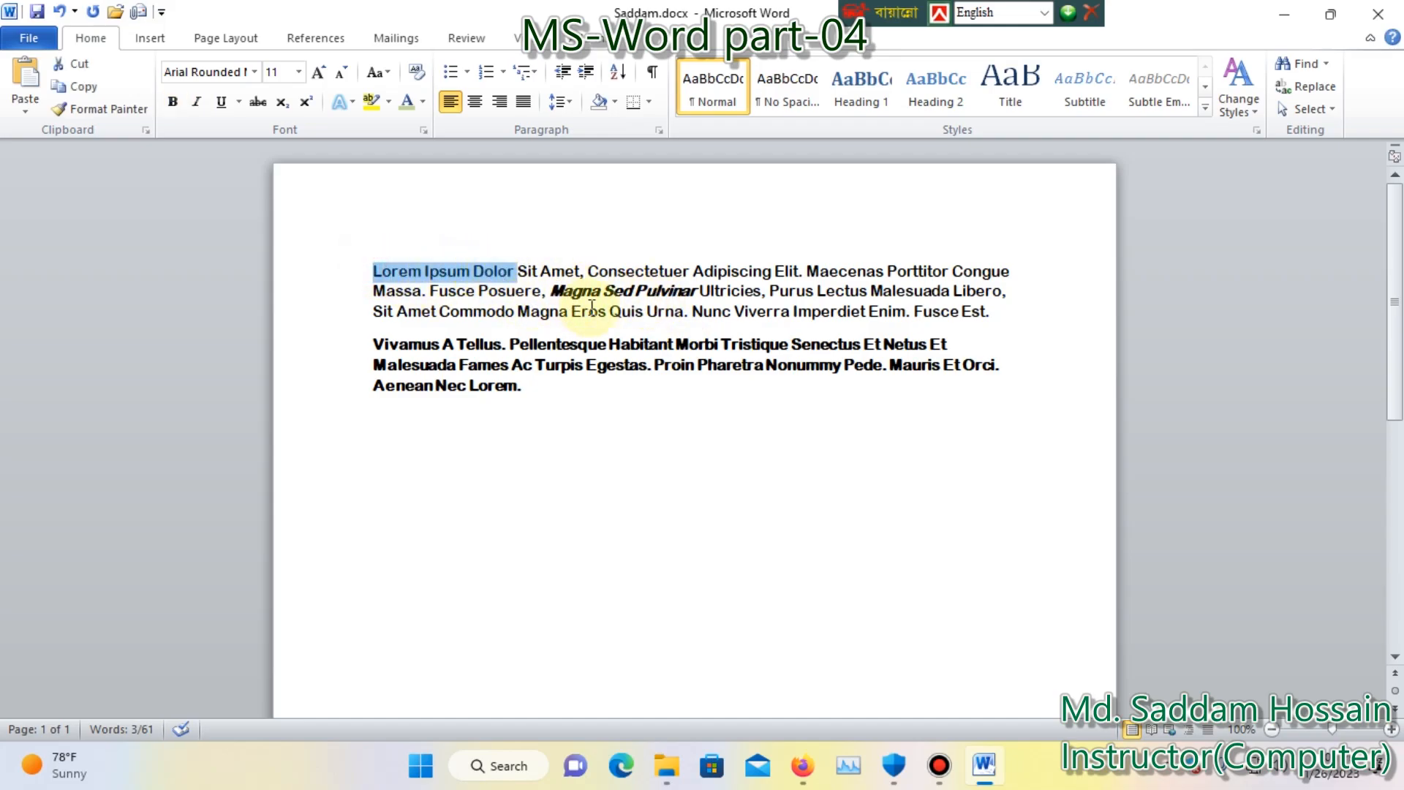
click(222, 104)
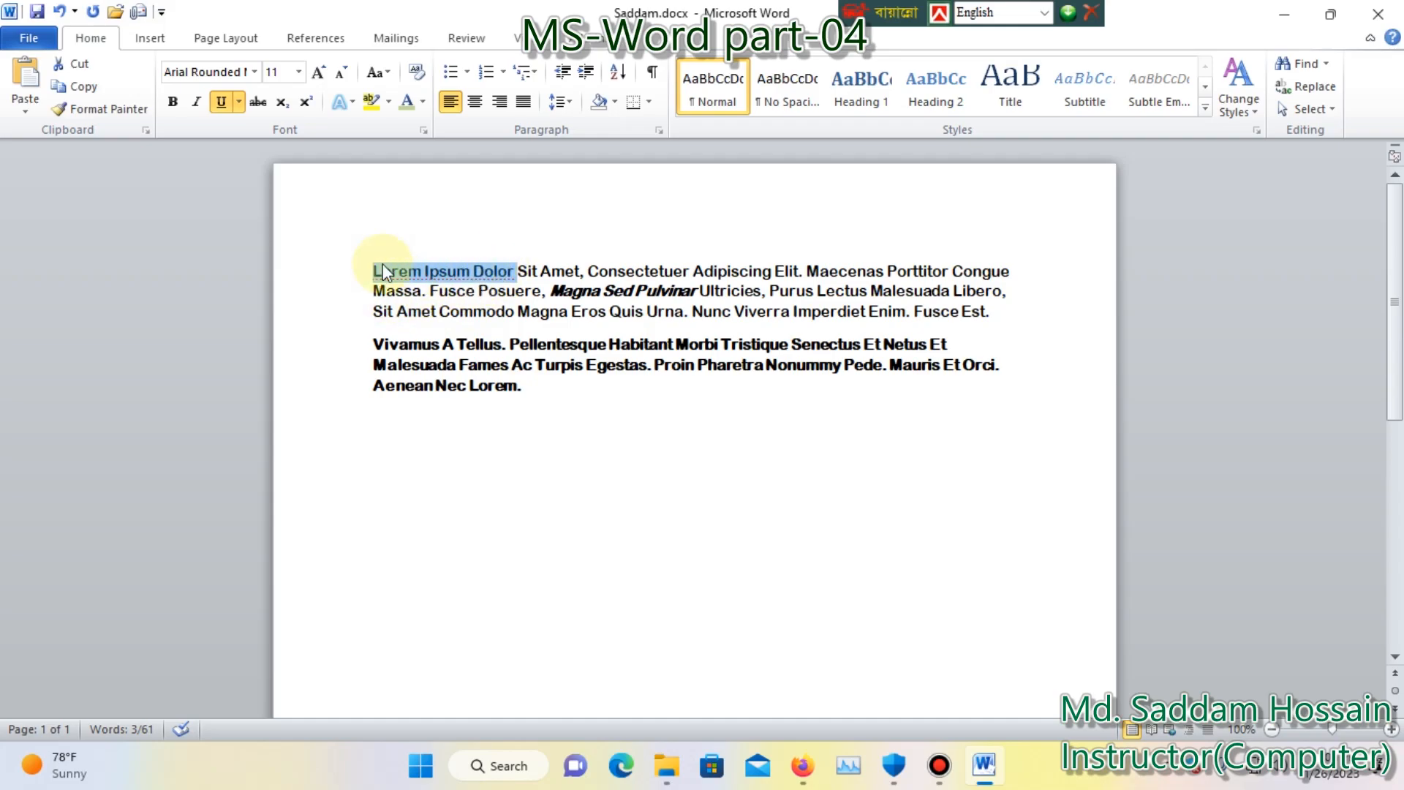
click(239, 102)
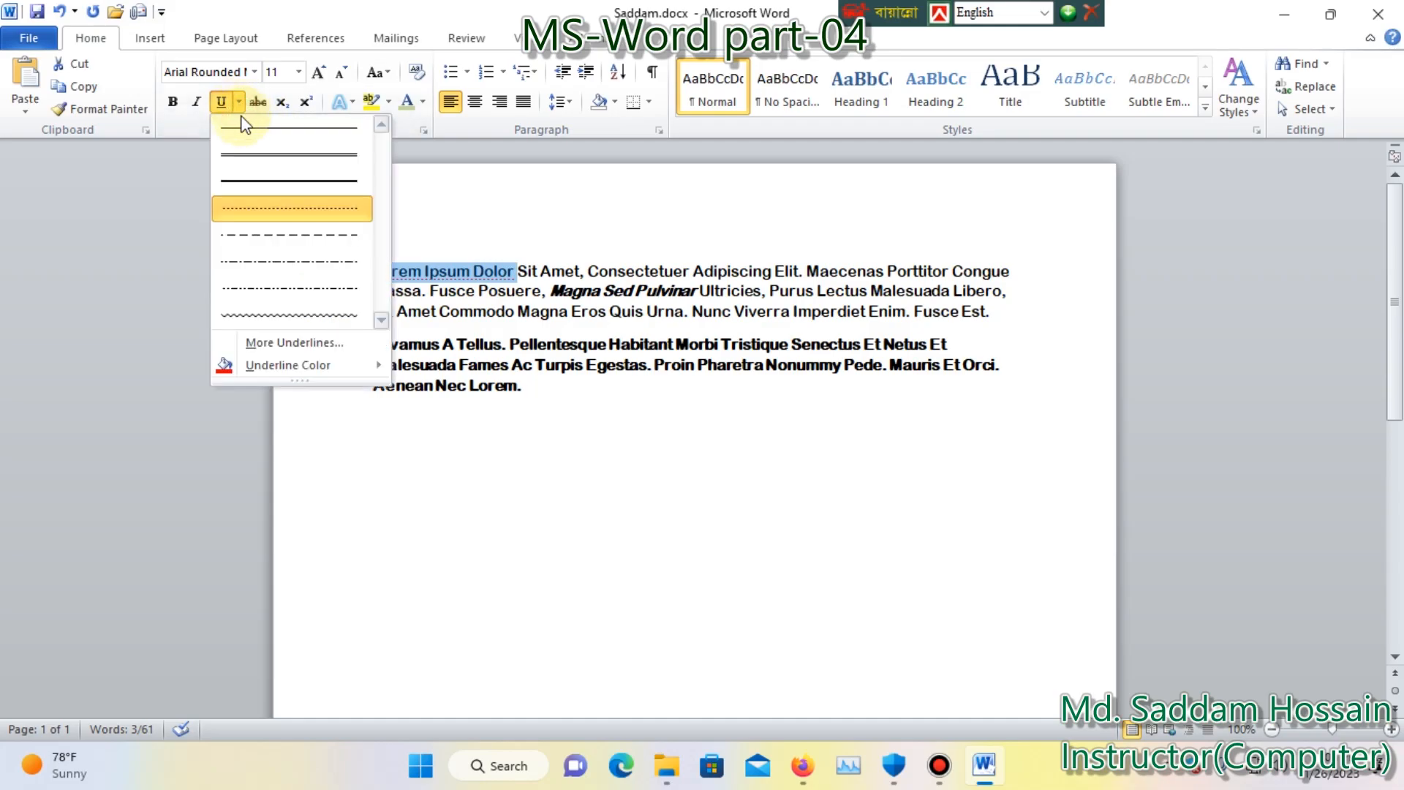
click(292, 131)
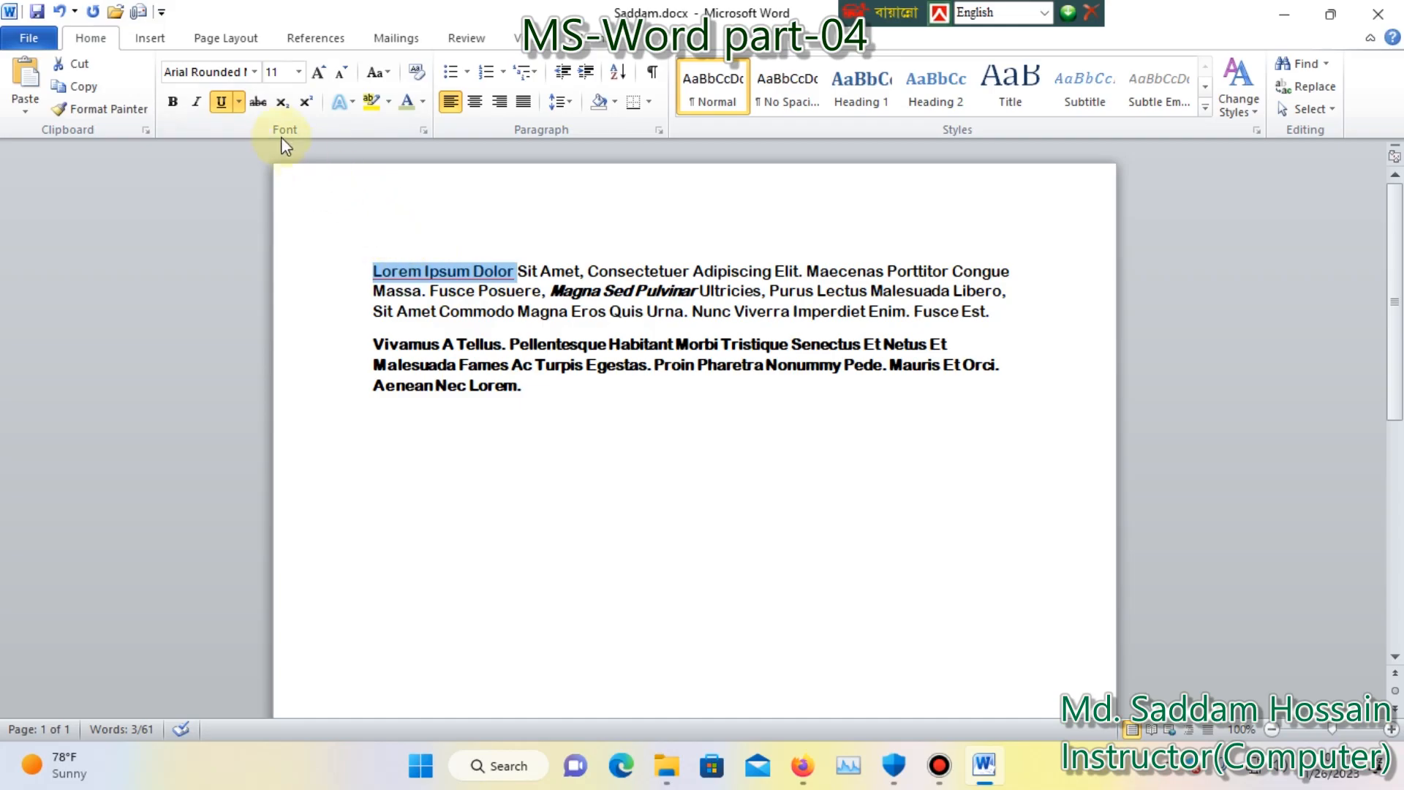
Set the underline color of "Lorem Ipsum Dolor" to black and clear the selection.
click(240, 102)
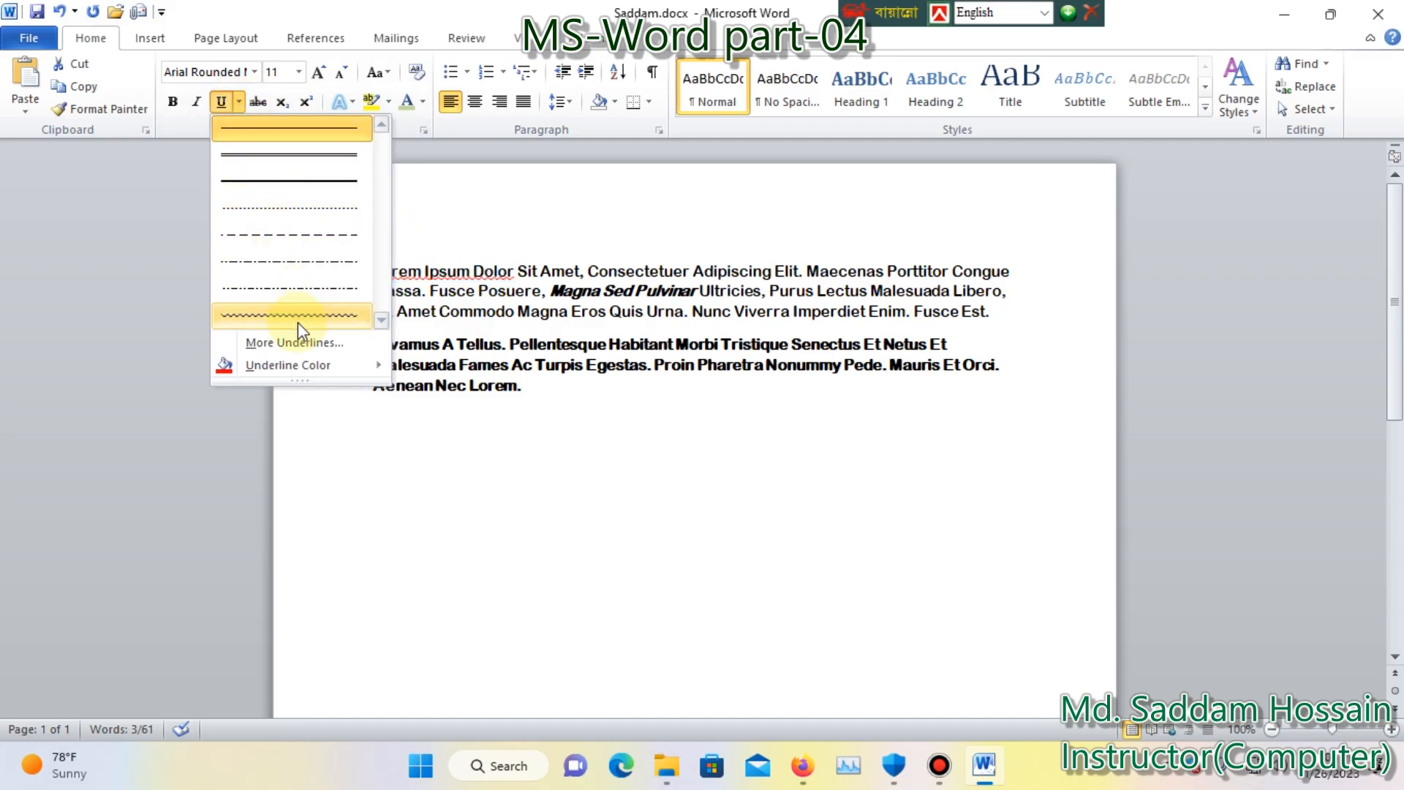
mouse_move(291, 365)
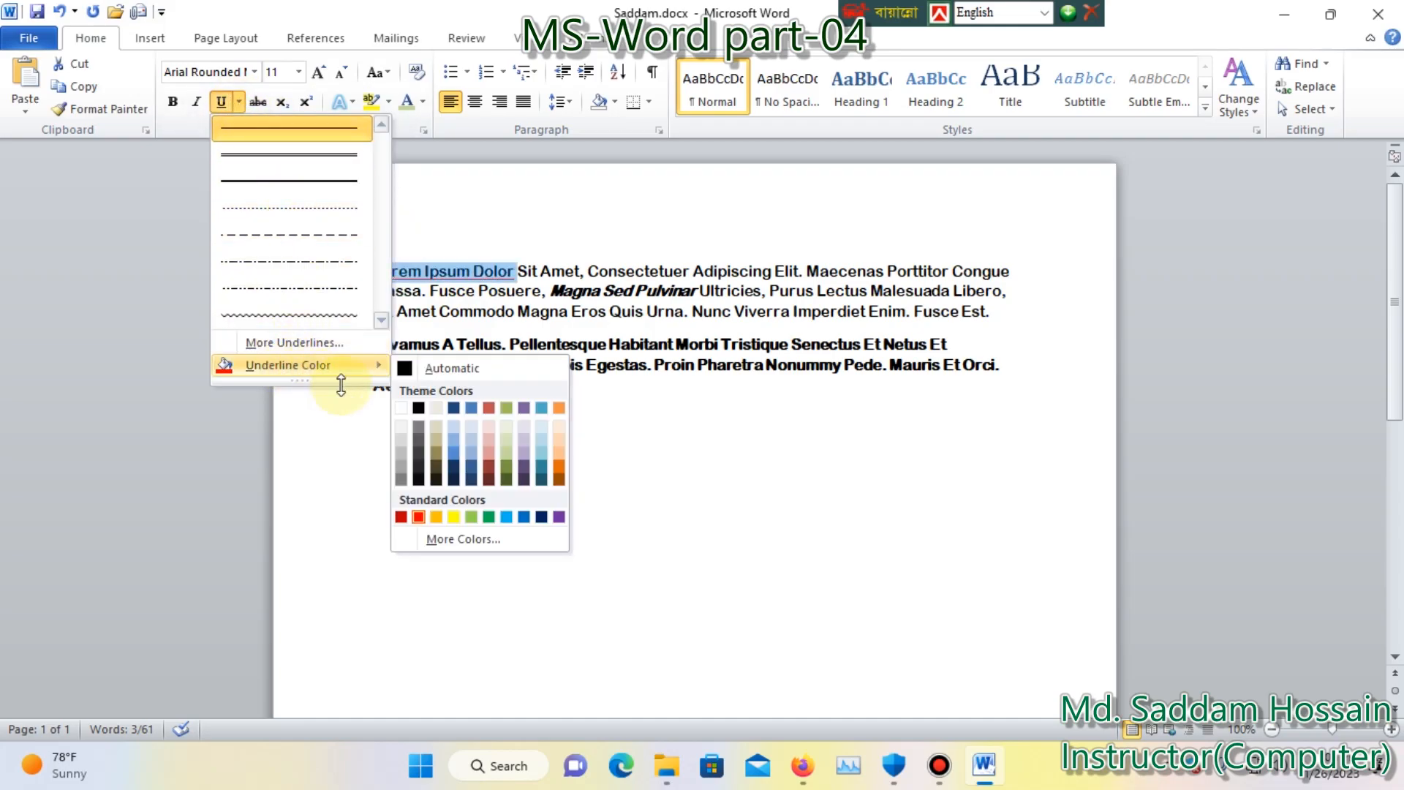
click(418, 407)
click(517, 234)
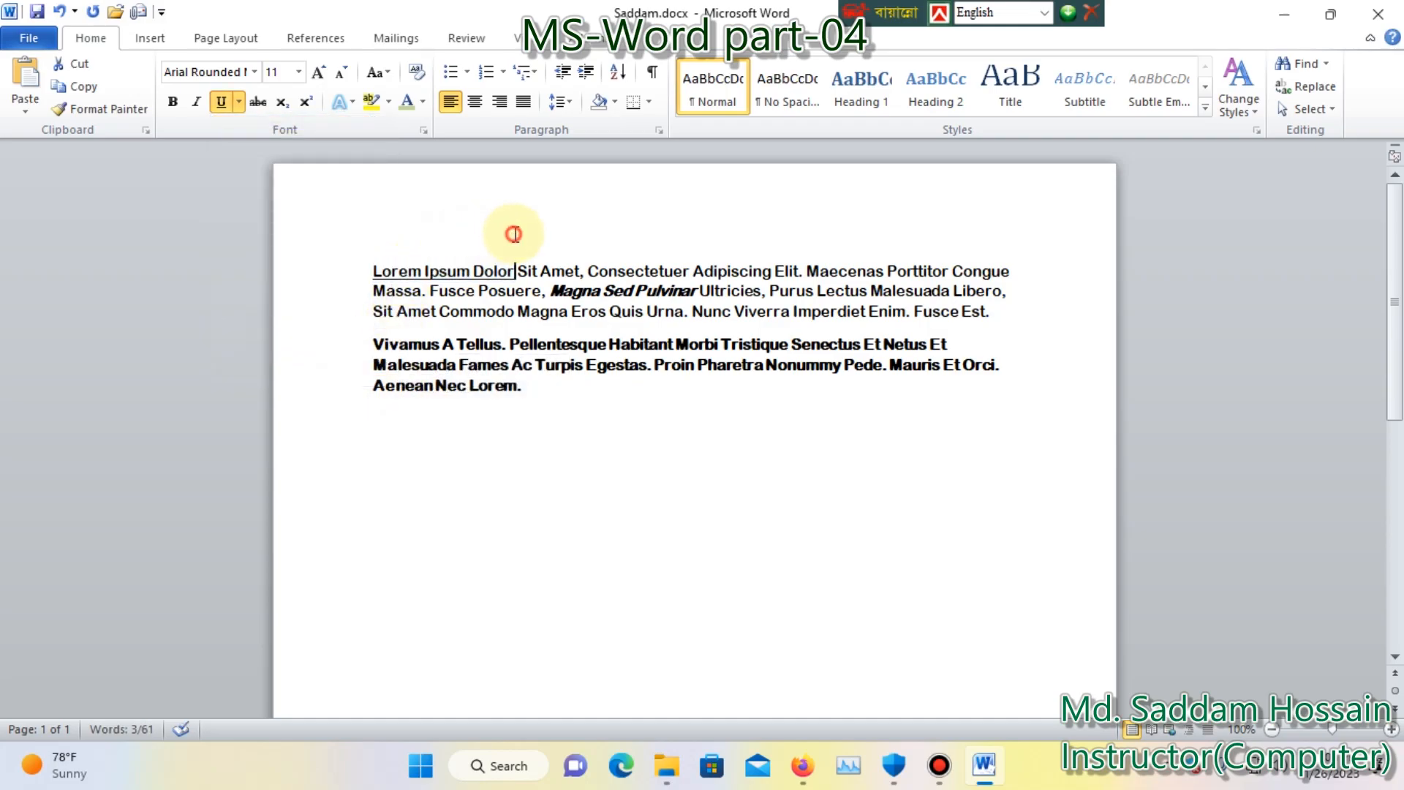
drag(368, 273, 498, 281)
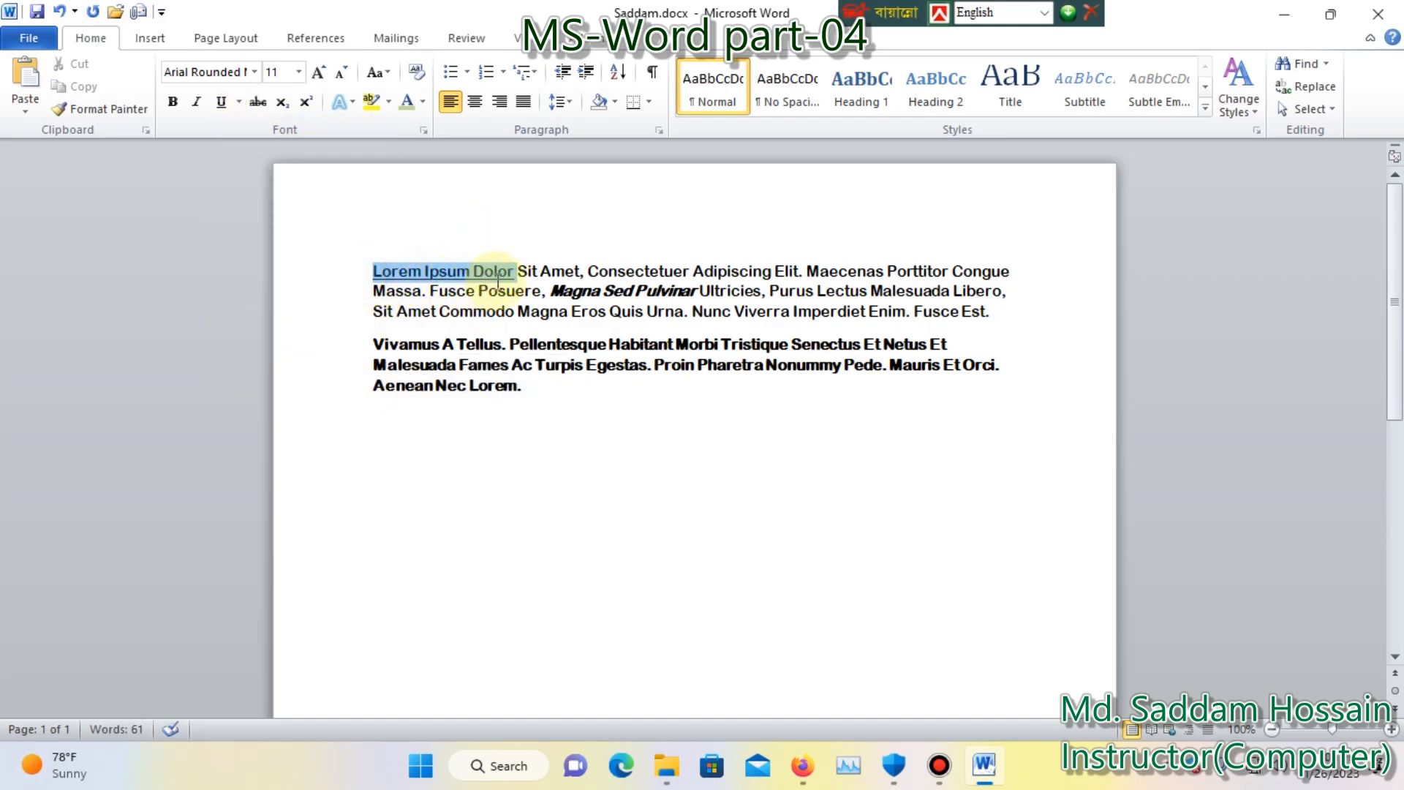
click(241, 103)
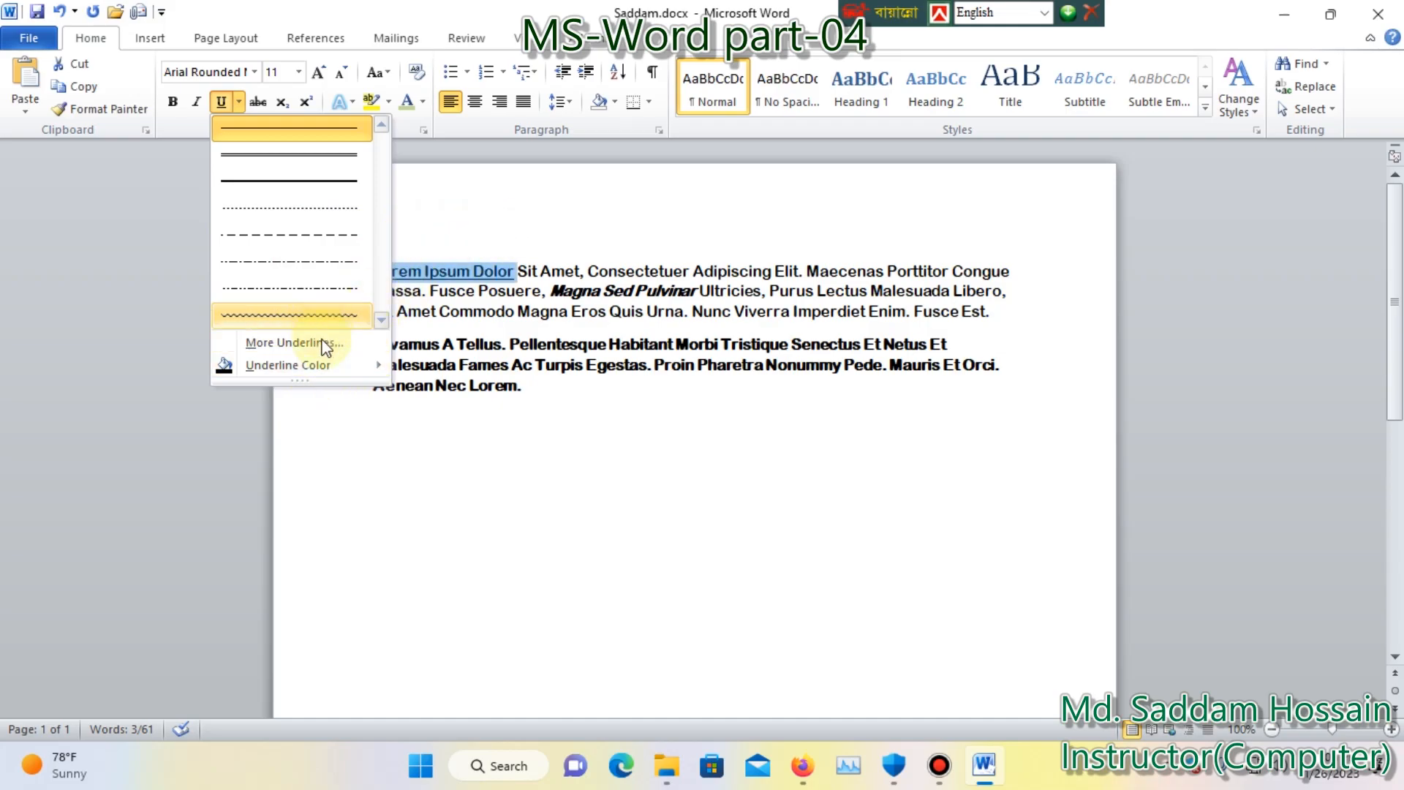
click(498, 228)
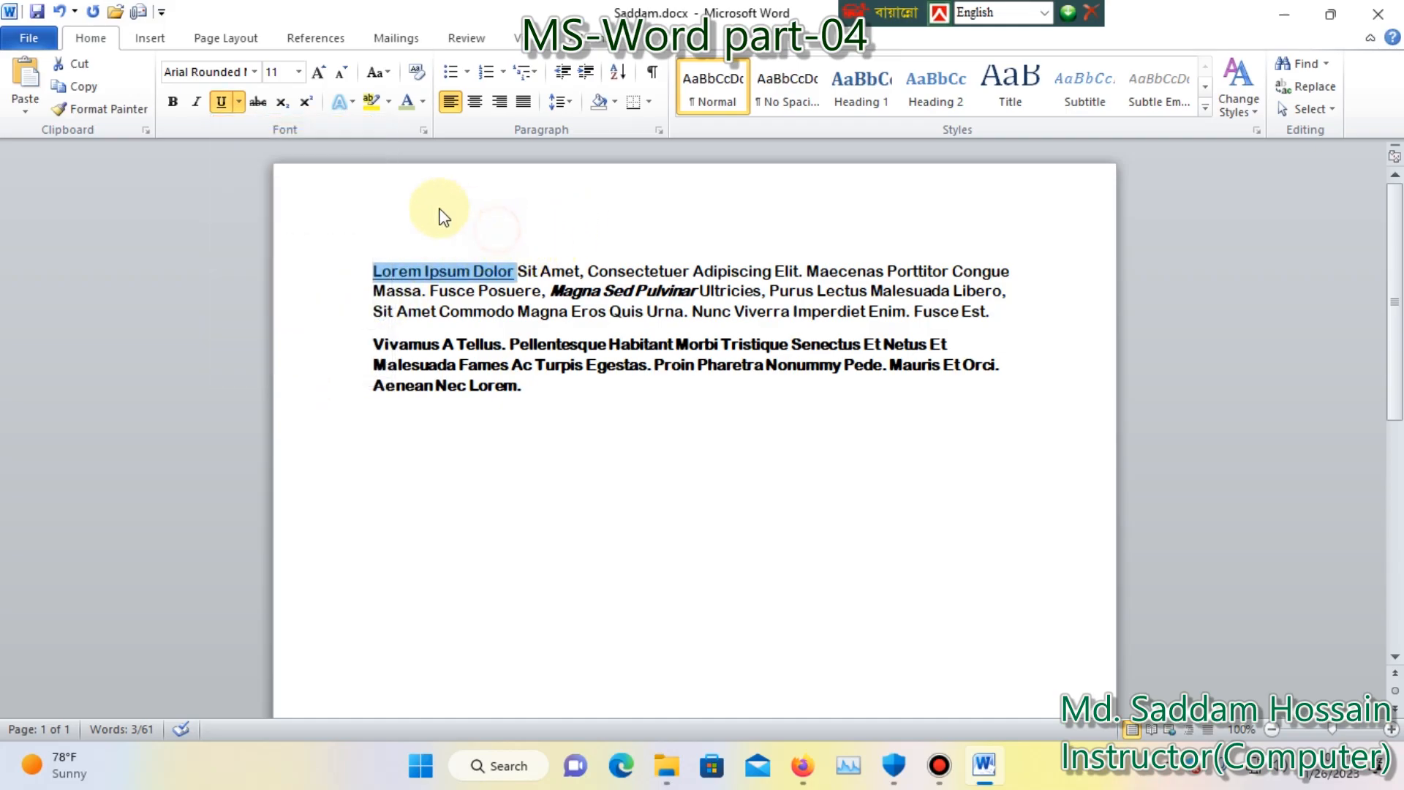
click(472, 232)
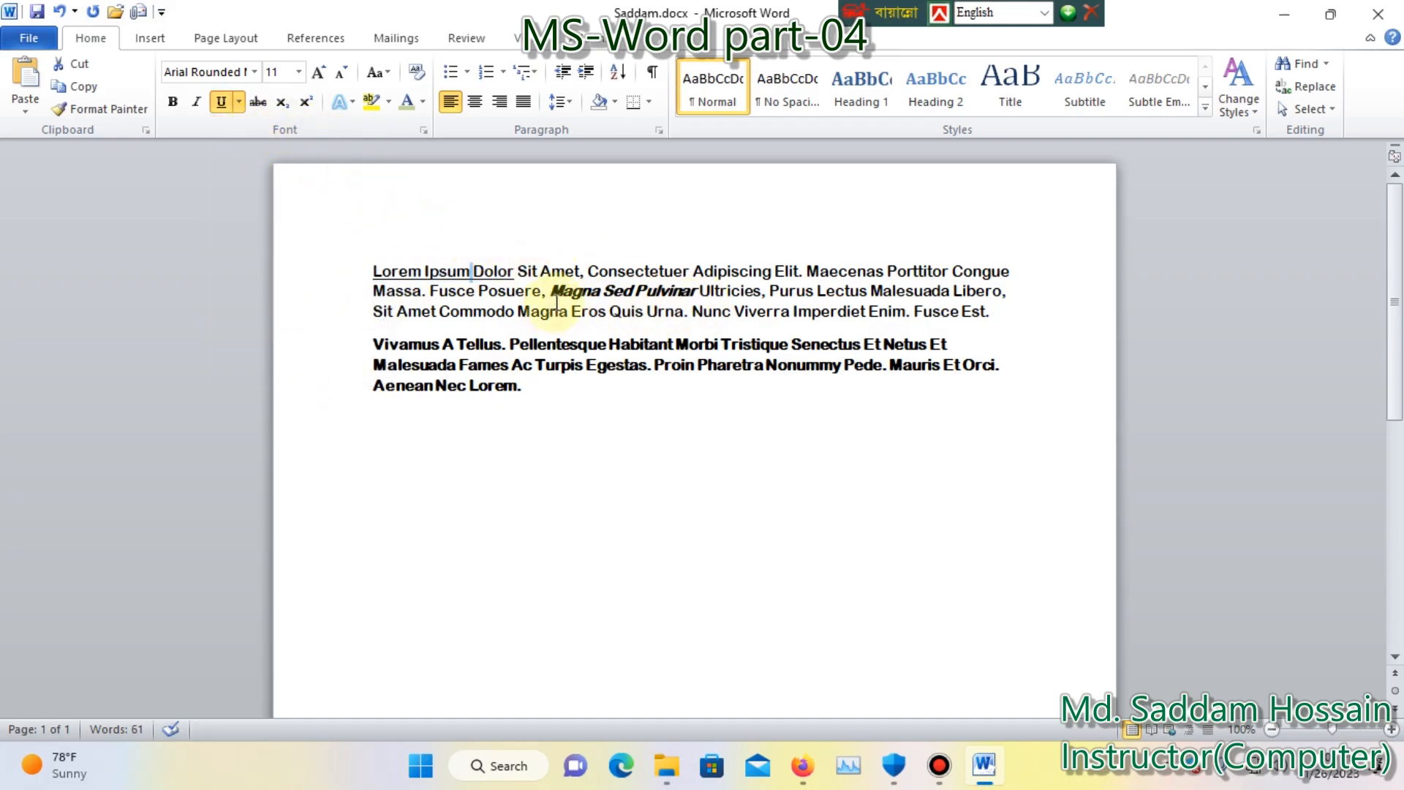
Try strikethrough formatting on the words "Sit Amet" in the first paragraph and remove it again.
drag(518, 271, 570, 274)
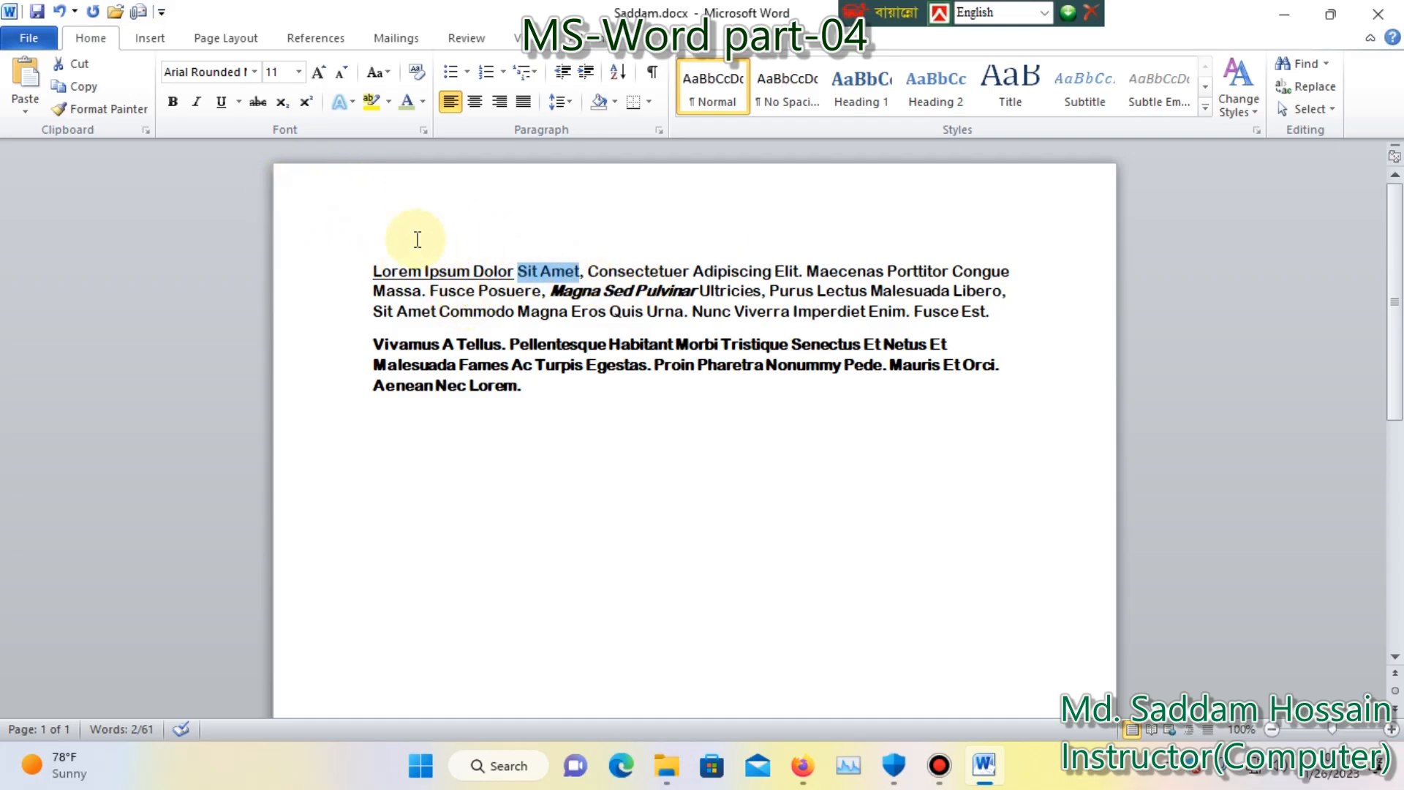
click(257, 110)
click(596, 233)
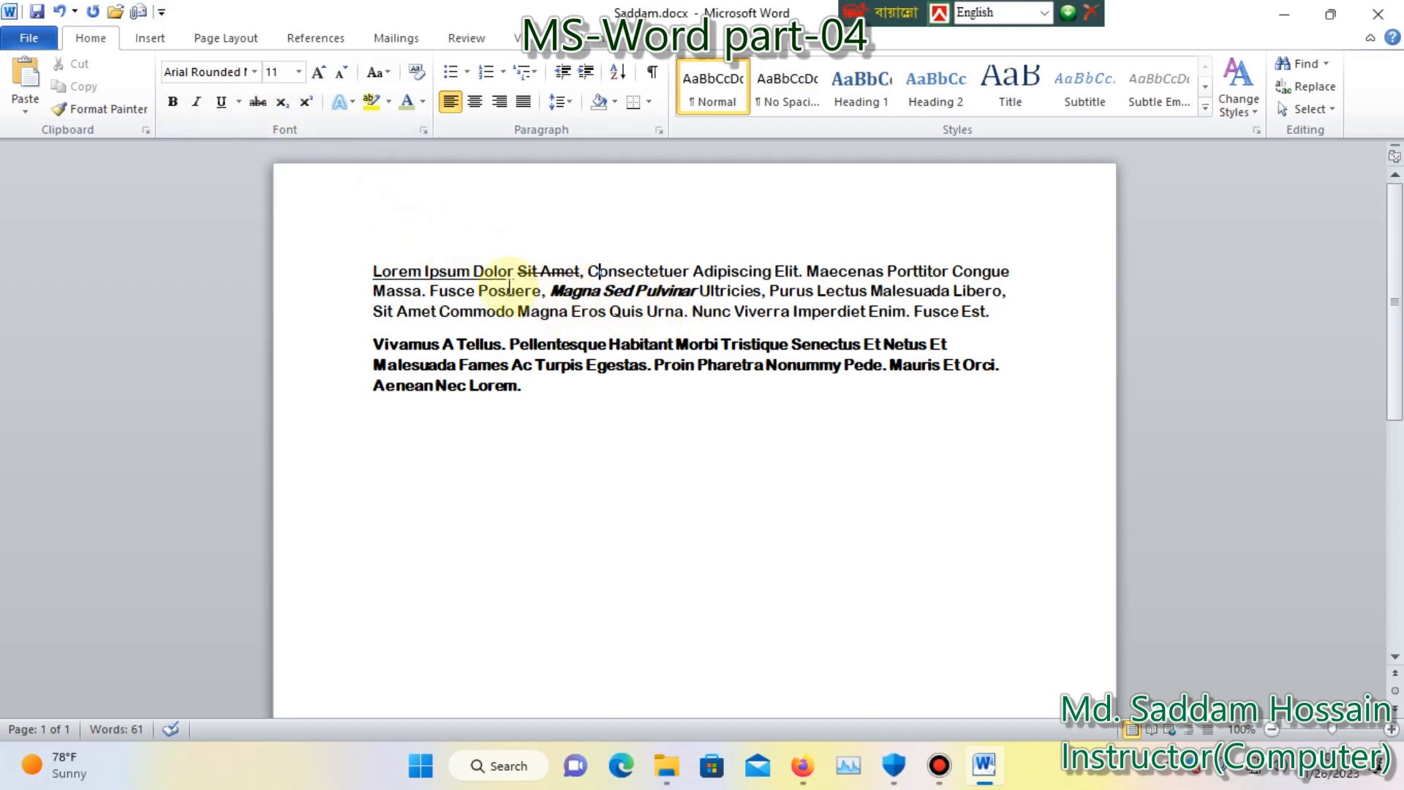
drag(519, 271, 580, 272)
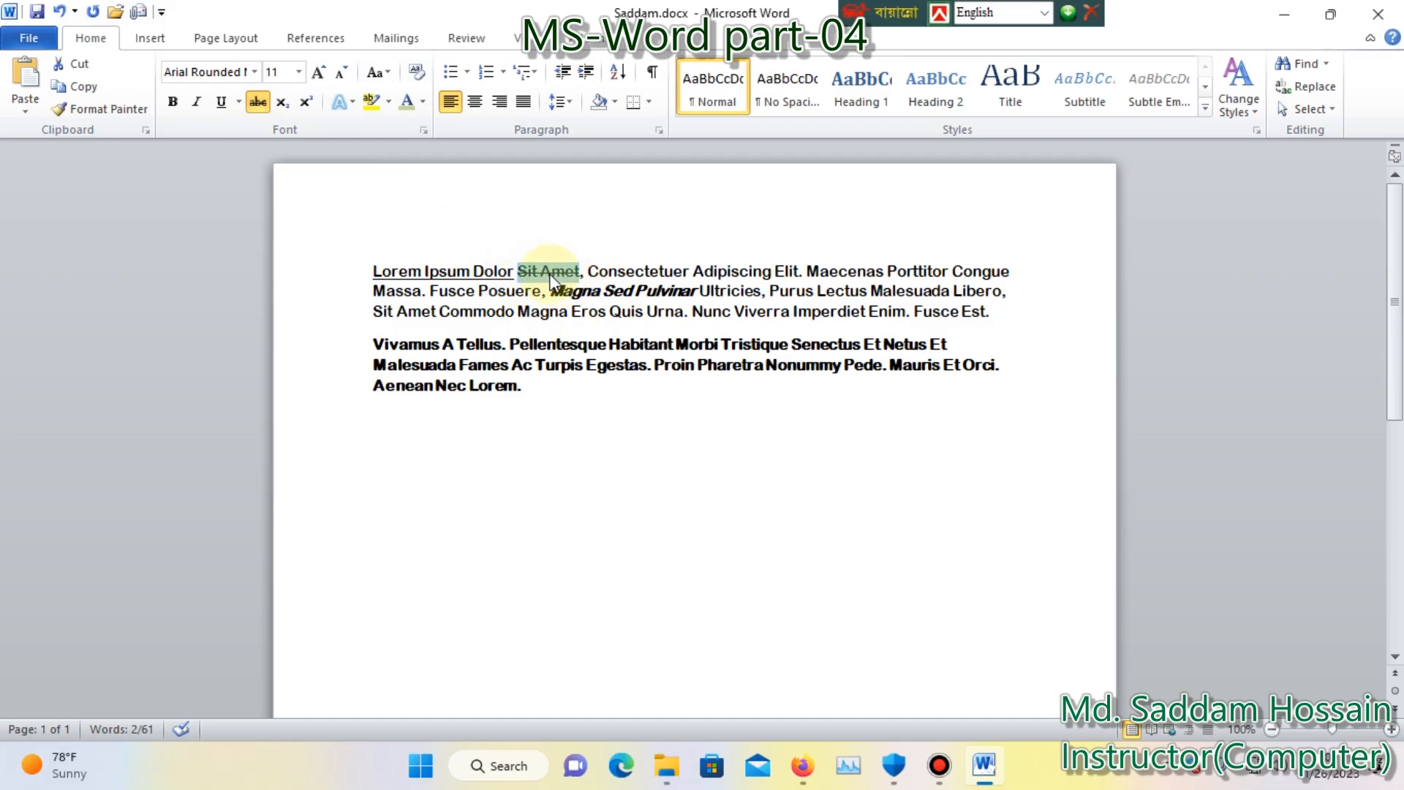
click(260, 102)
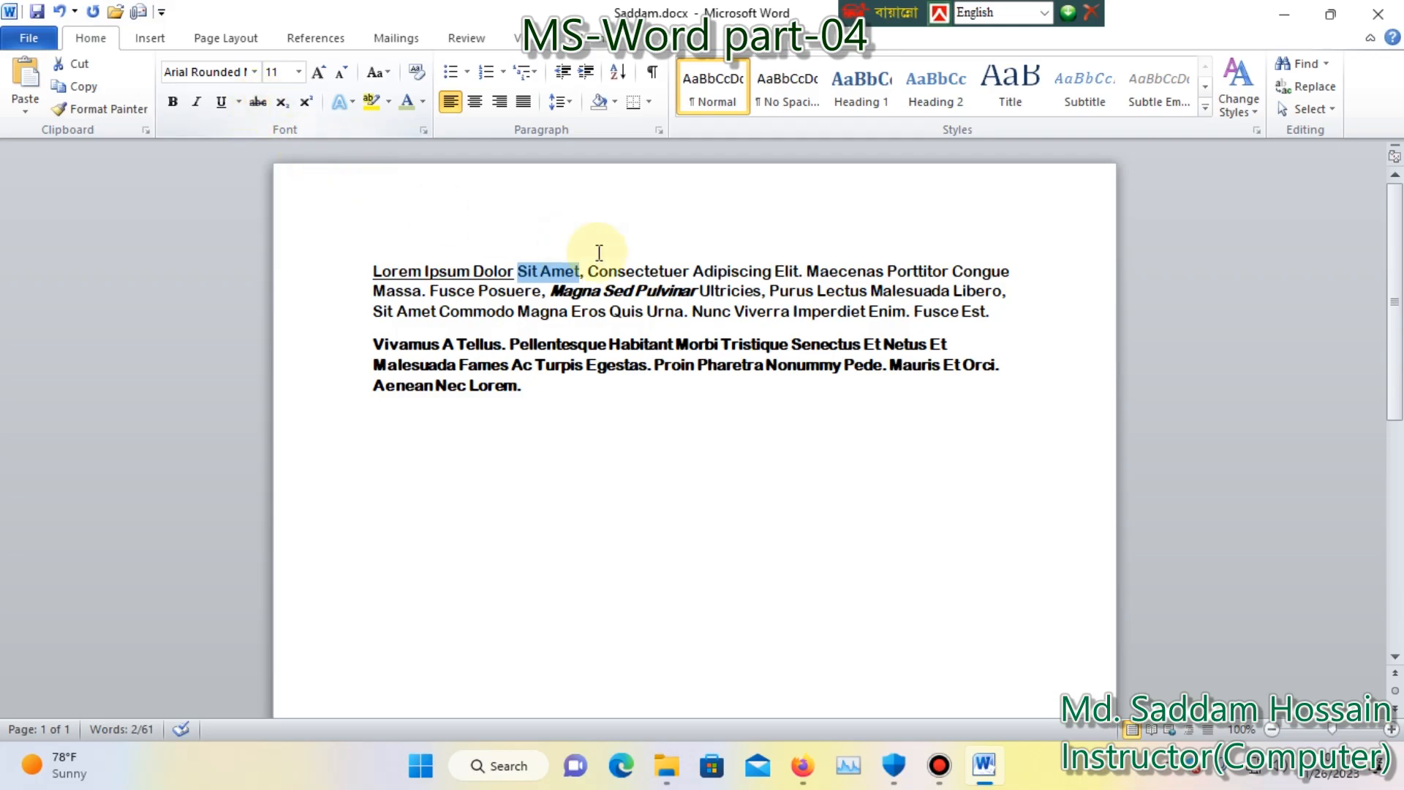
Start a new line below the second paragraph.
click(558, 387)
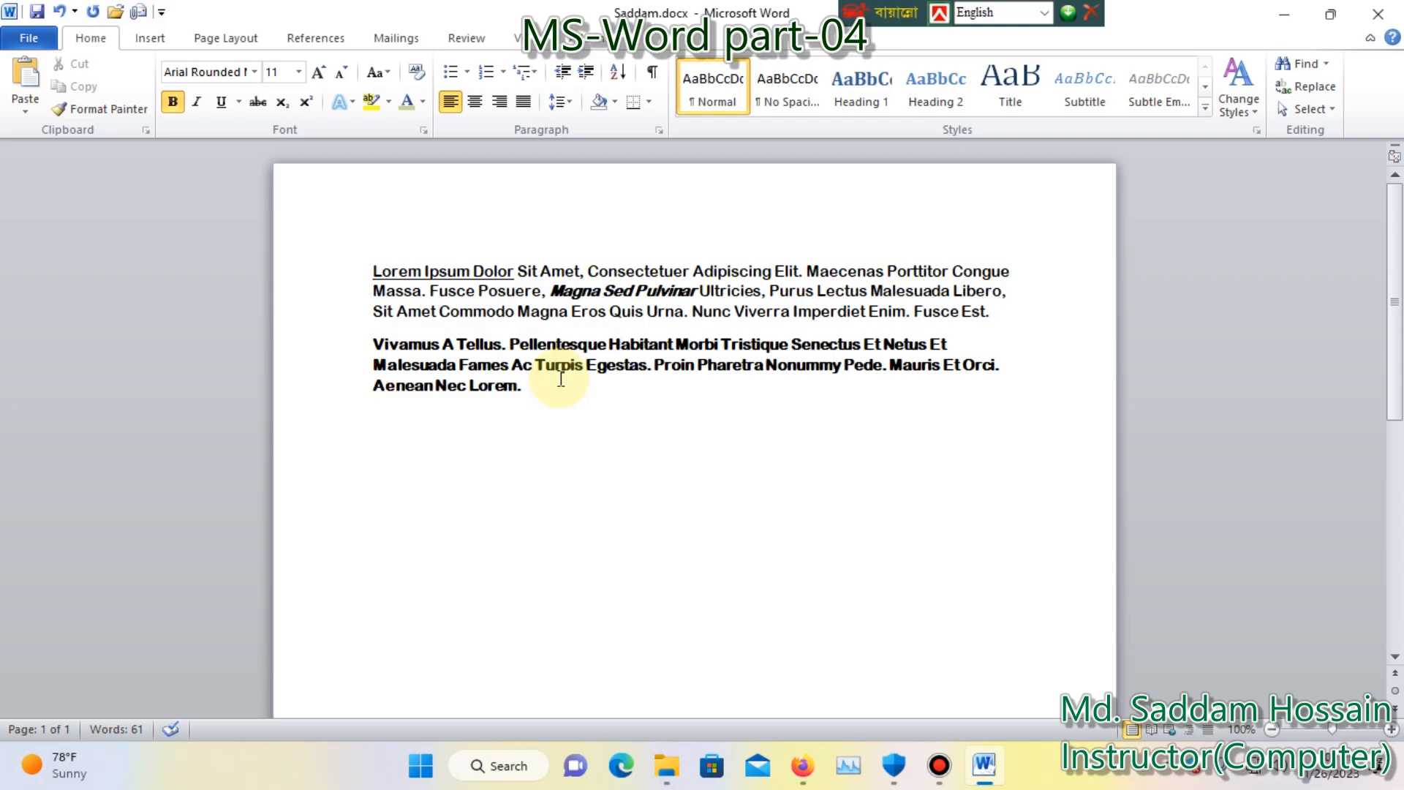
key(Return)
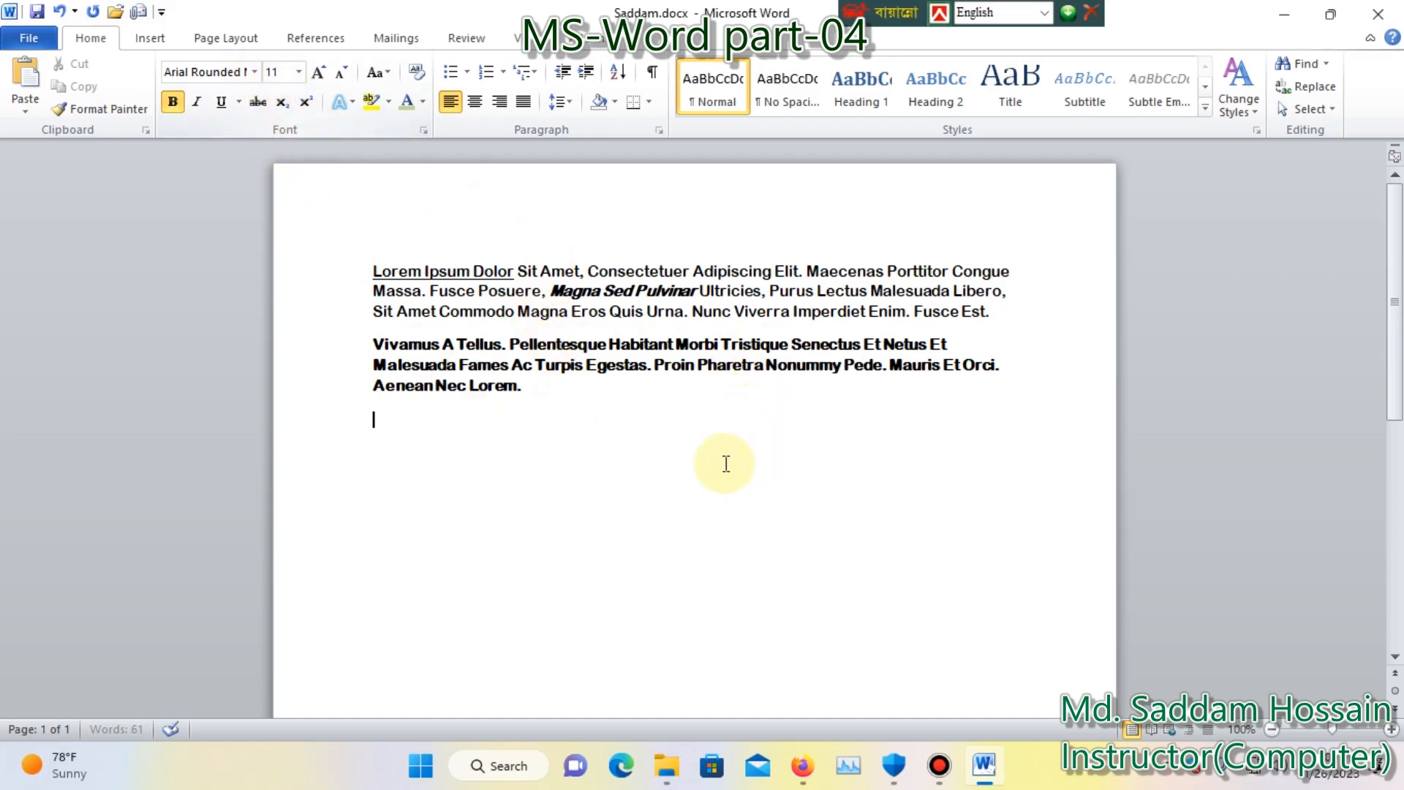
text(a)
key(BackSpace)
text(A+)
key(BackSpace)
key(BackSpace)
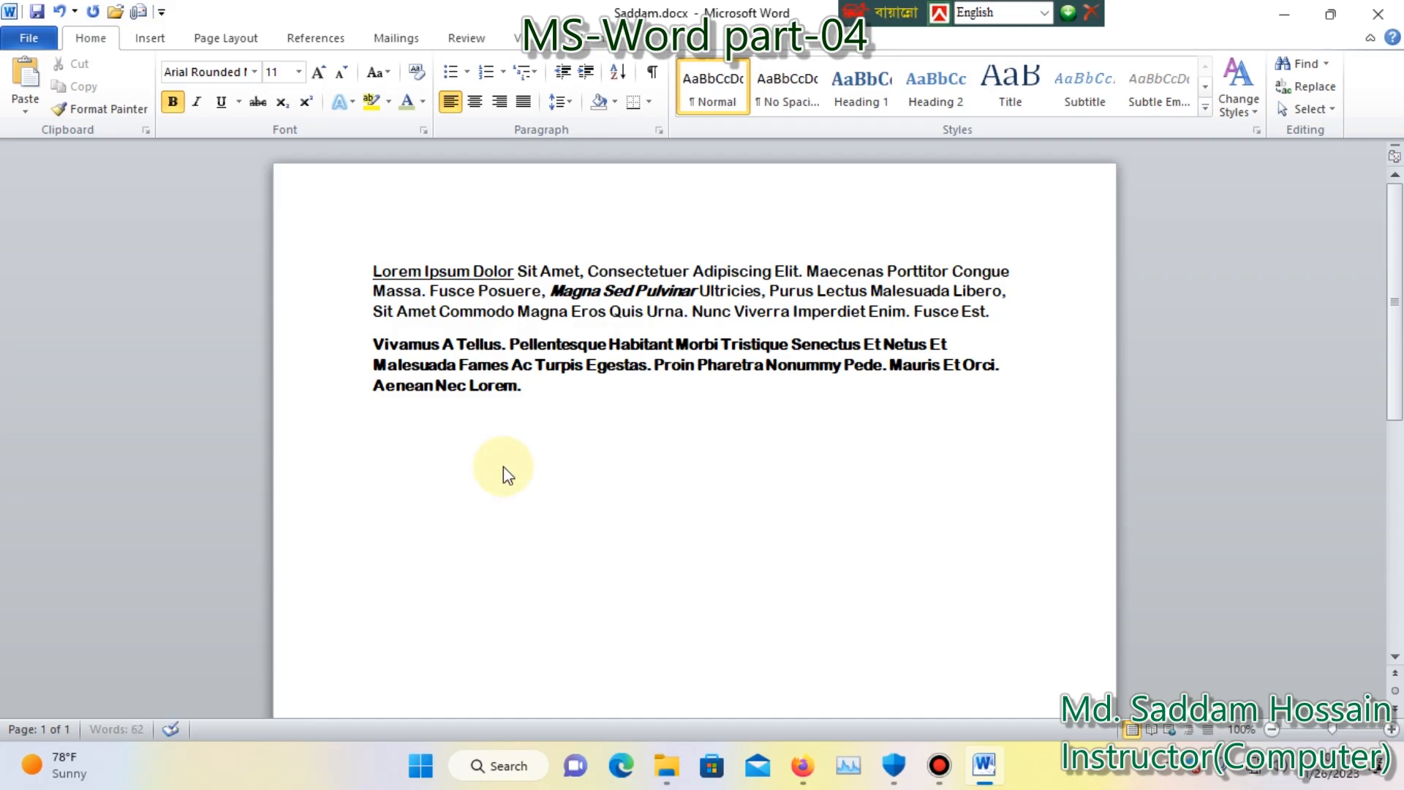
text(a)
key(BackSpace)
text(A2=)
key(BackSpace)
key(BackSpace)
key(BackSpace)
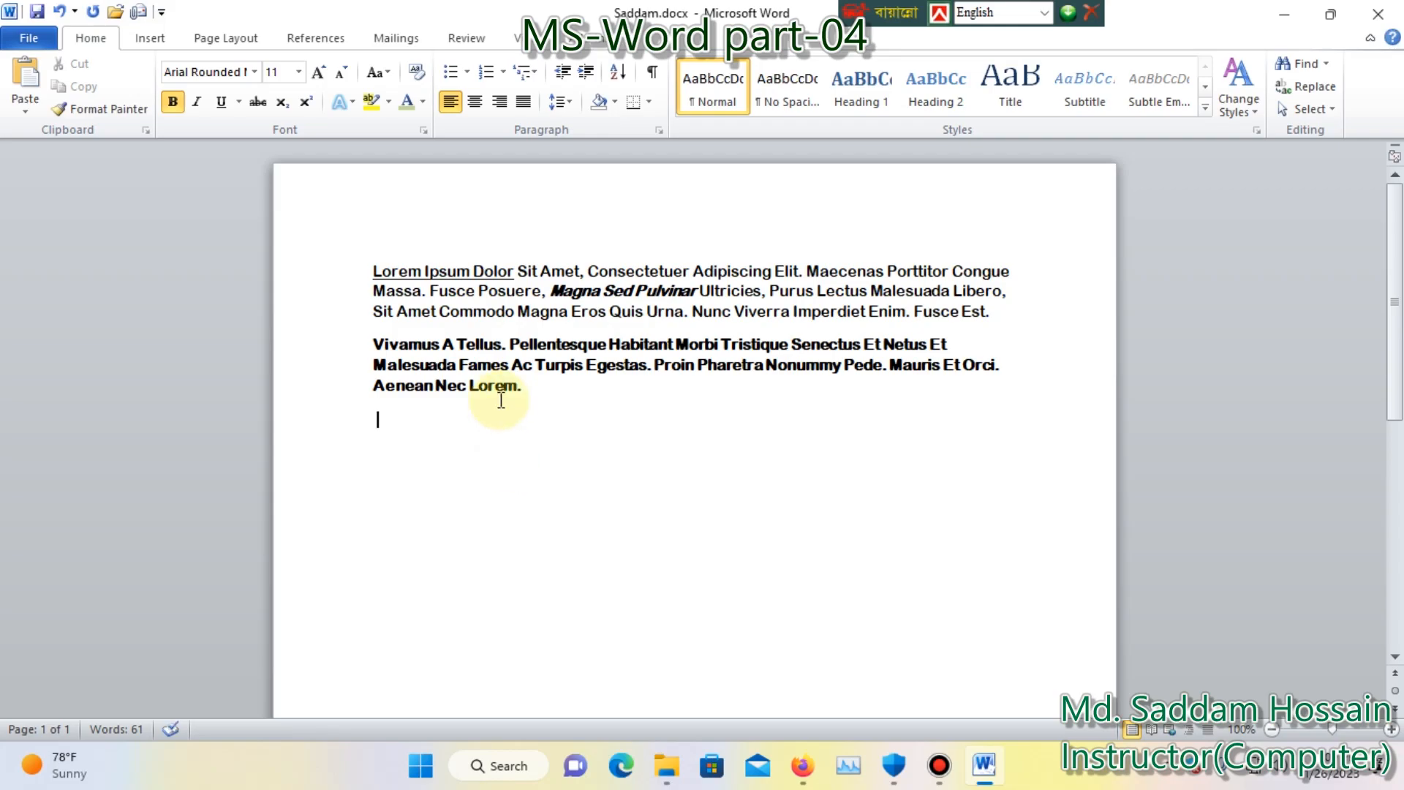
Enter "A2" on the new line below the second paragraph and change it to lowercase.
text(a)
key(BackSpace)
text(A2)
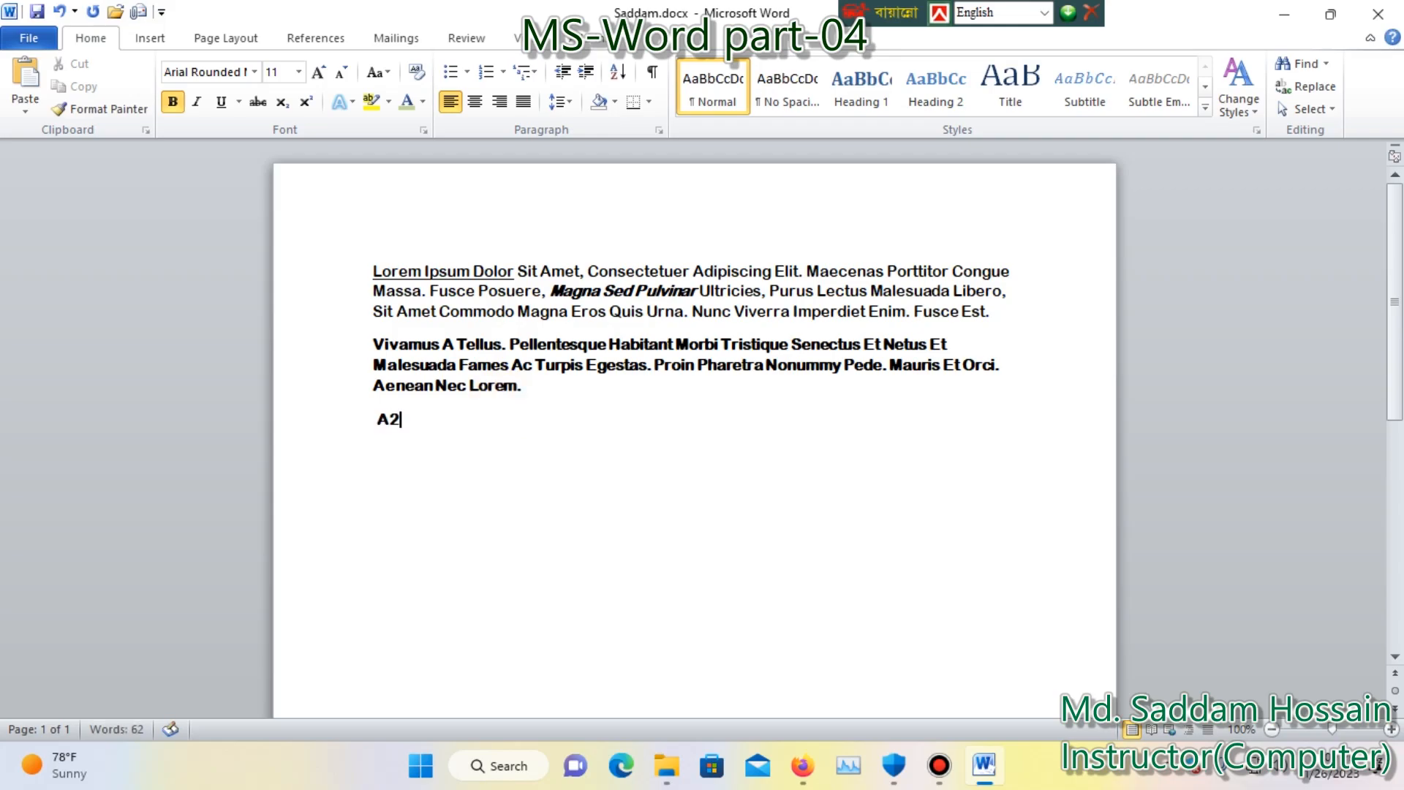
drag(404, 423, 368, 432)
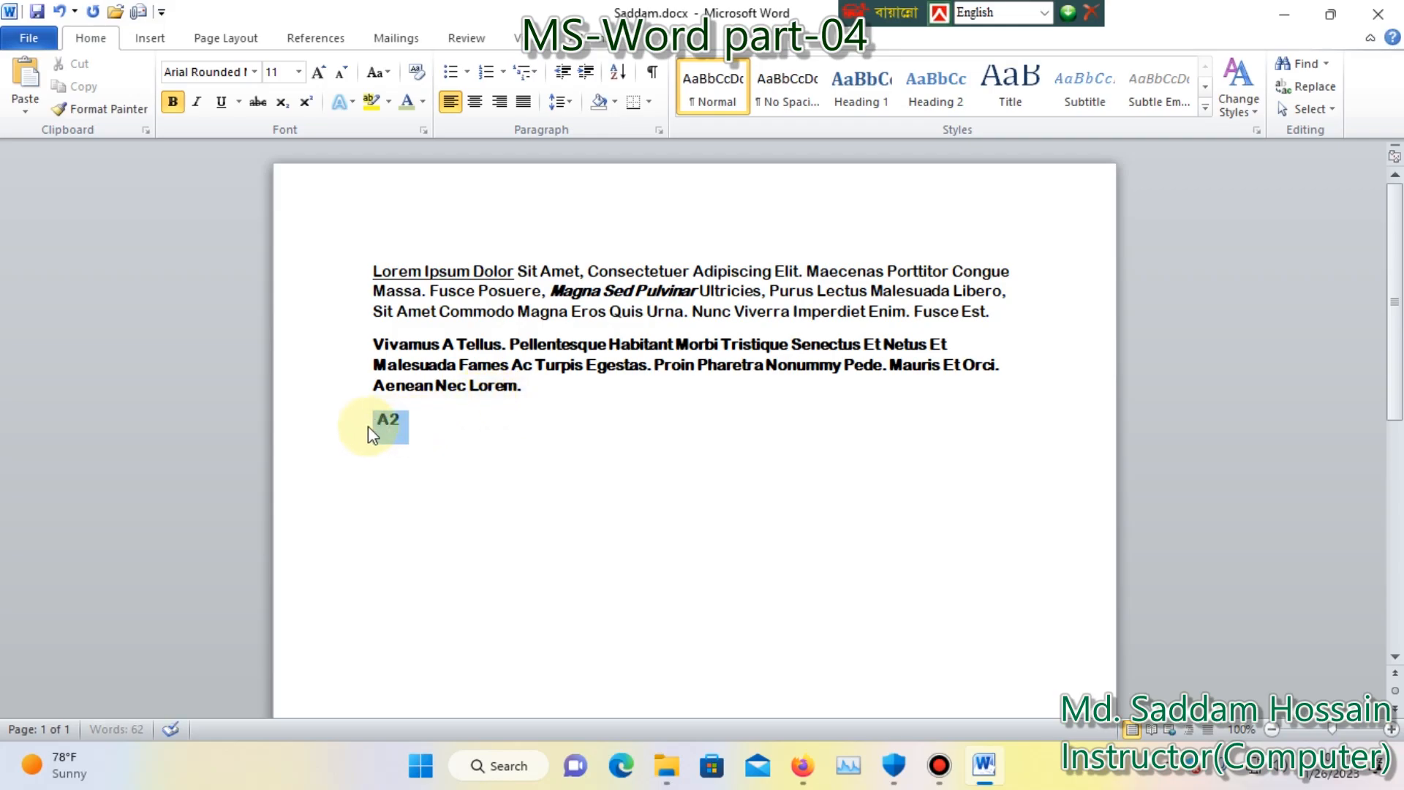
click(391, 70)
click(407, 120)
click(399, 447)
Extend the text on the new line to the expression "a2+b2=".
text(+b)
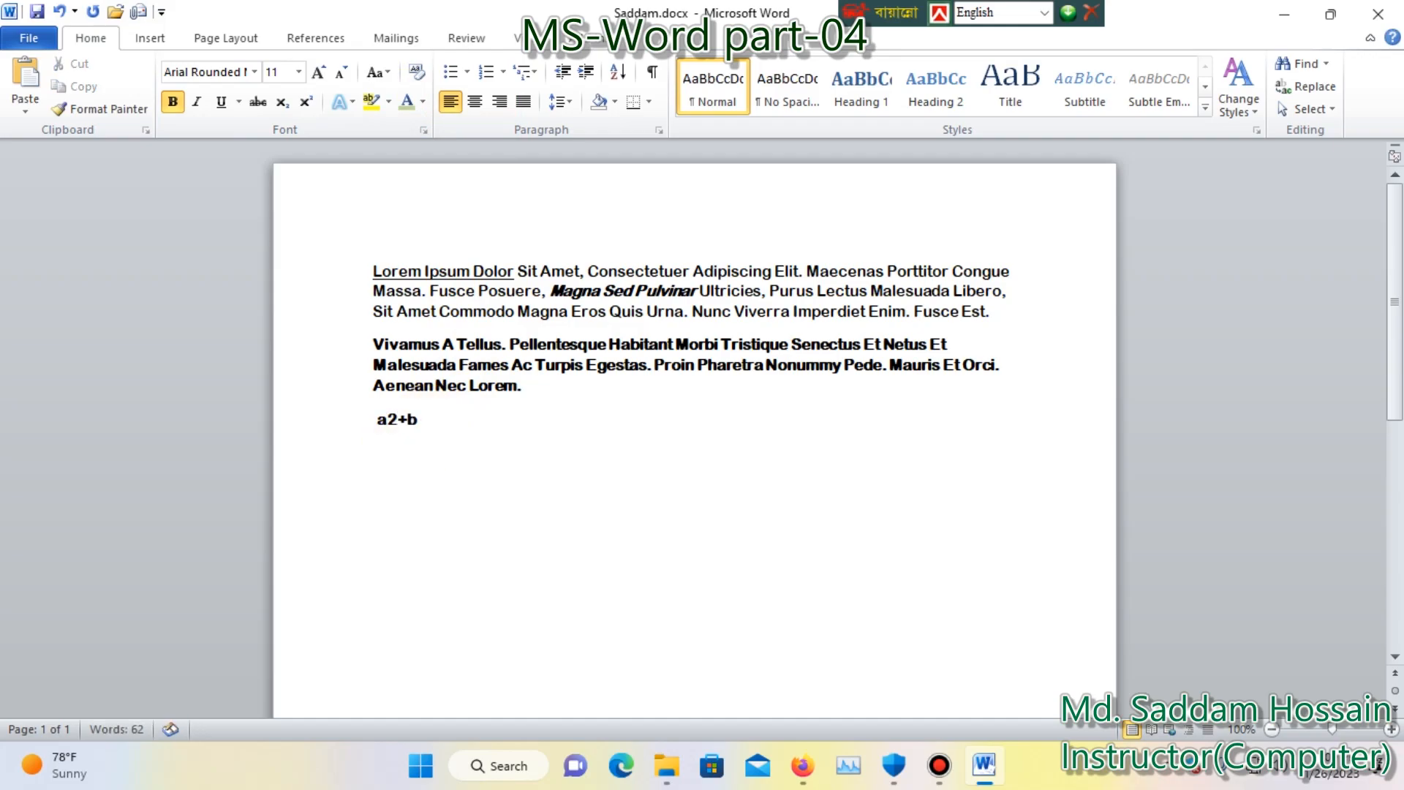
text(2=)
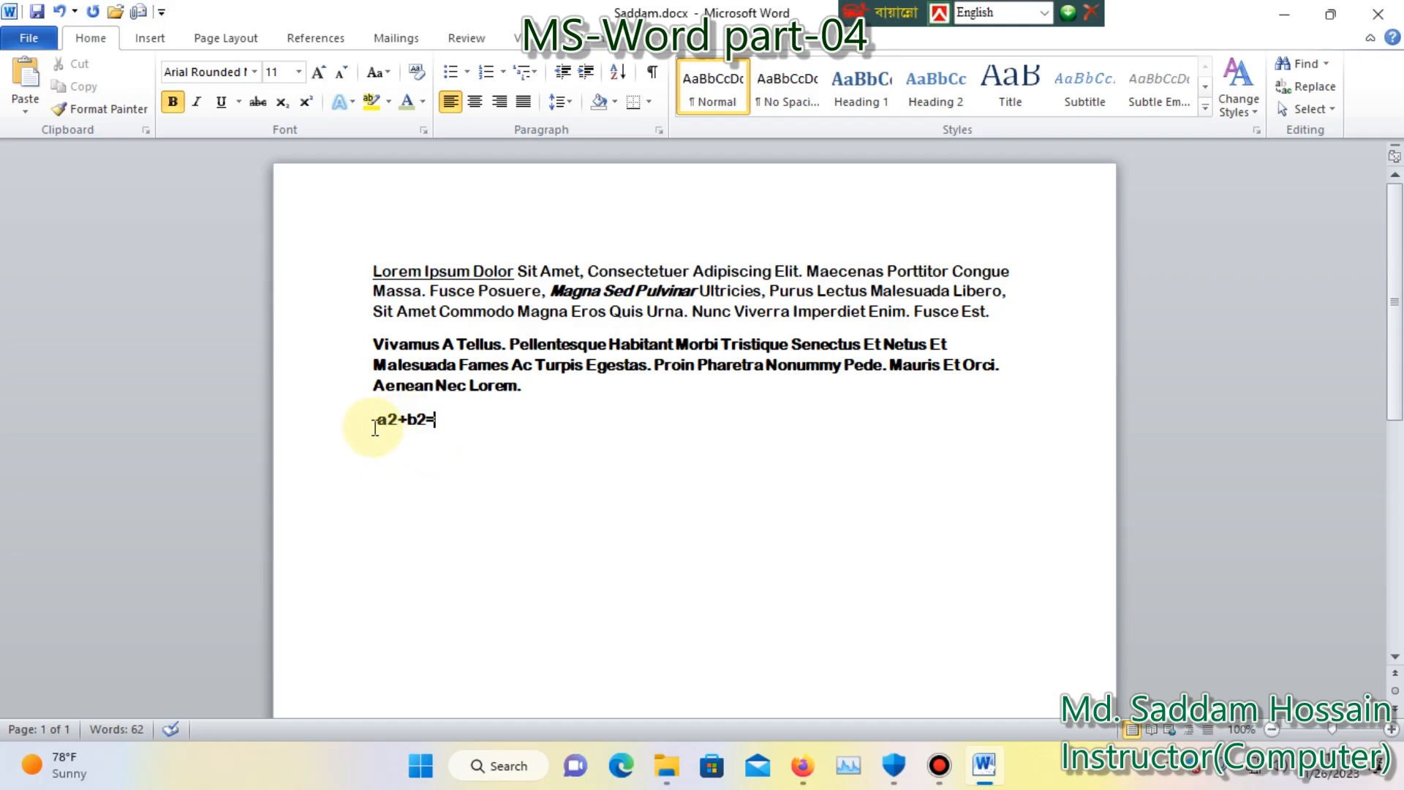
Format both 2s in the expression "a2+b2=" as superscript.
click(400, 419)
drag(397, 421, 389, 425)
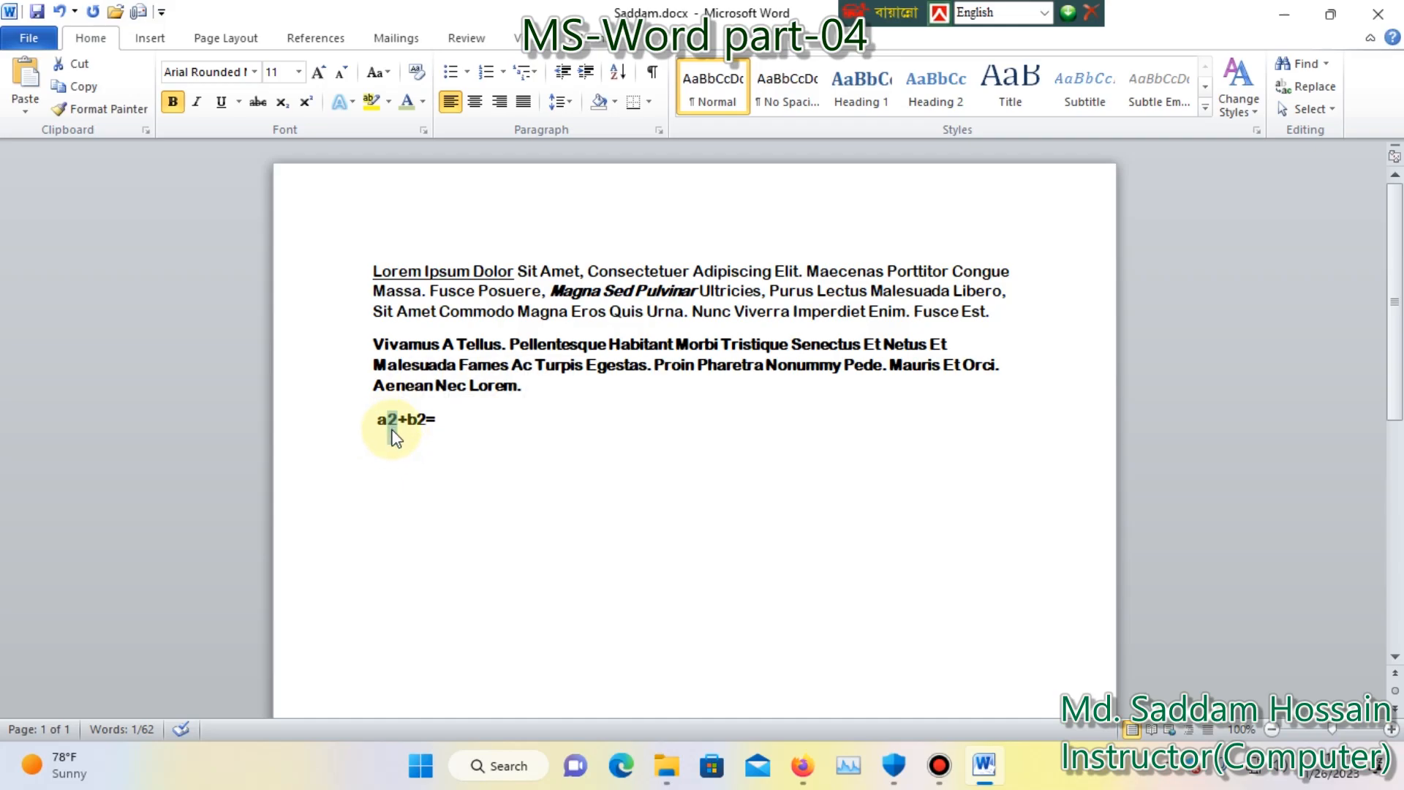
click(305, 109)
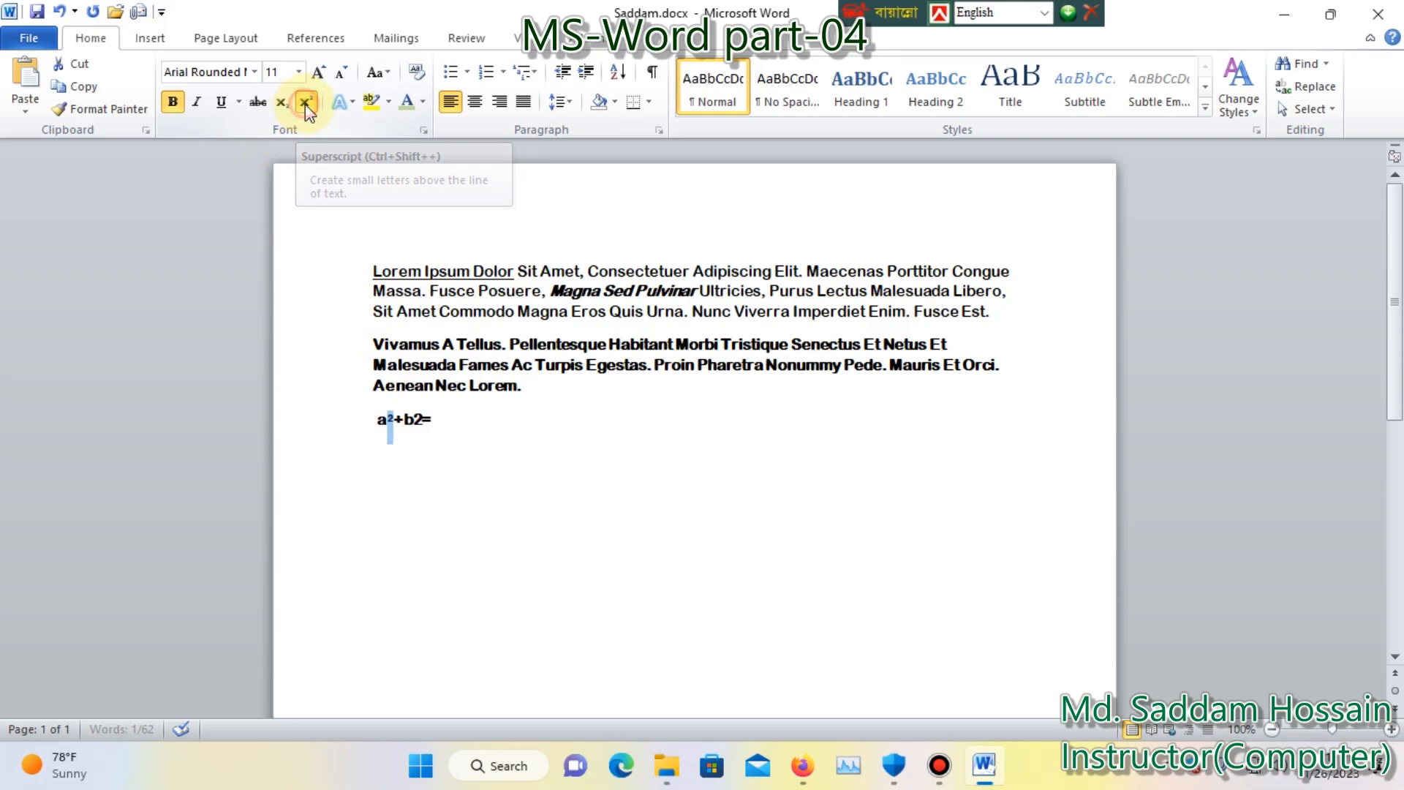
drag(425, 424, 411, 425)
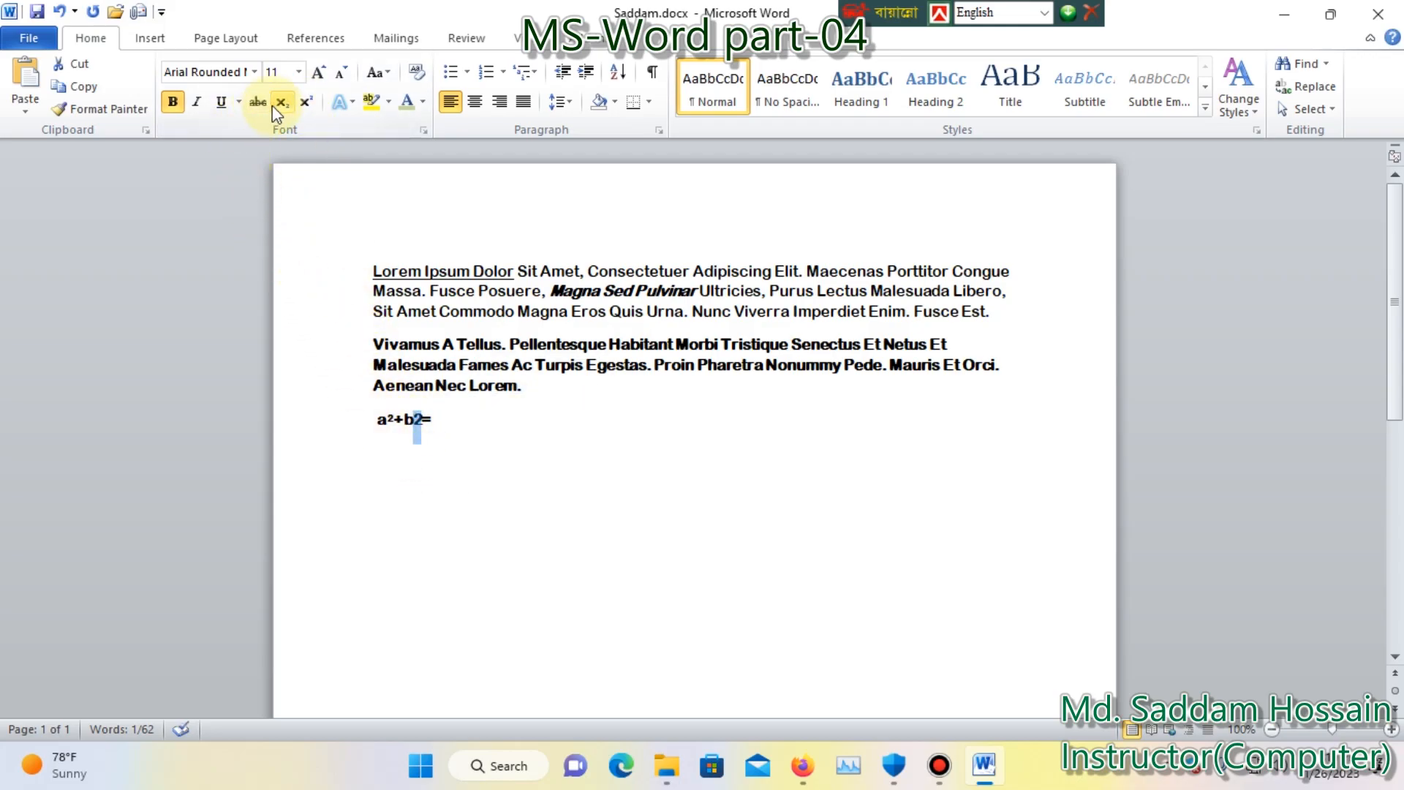
click(305, 102)
click(447, 418)
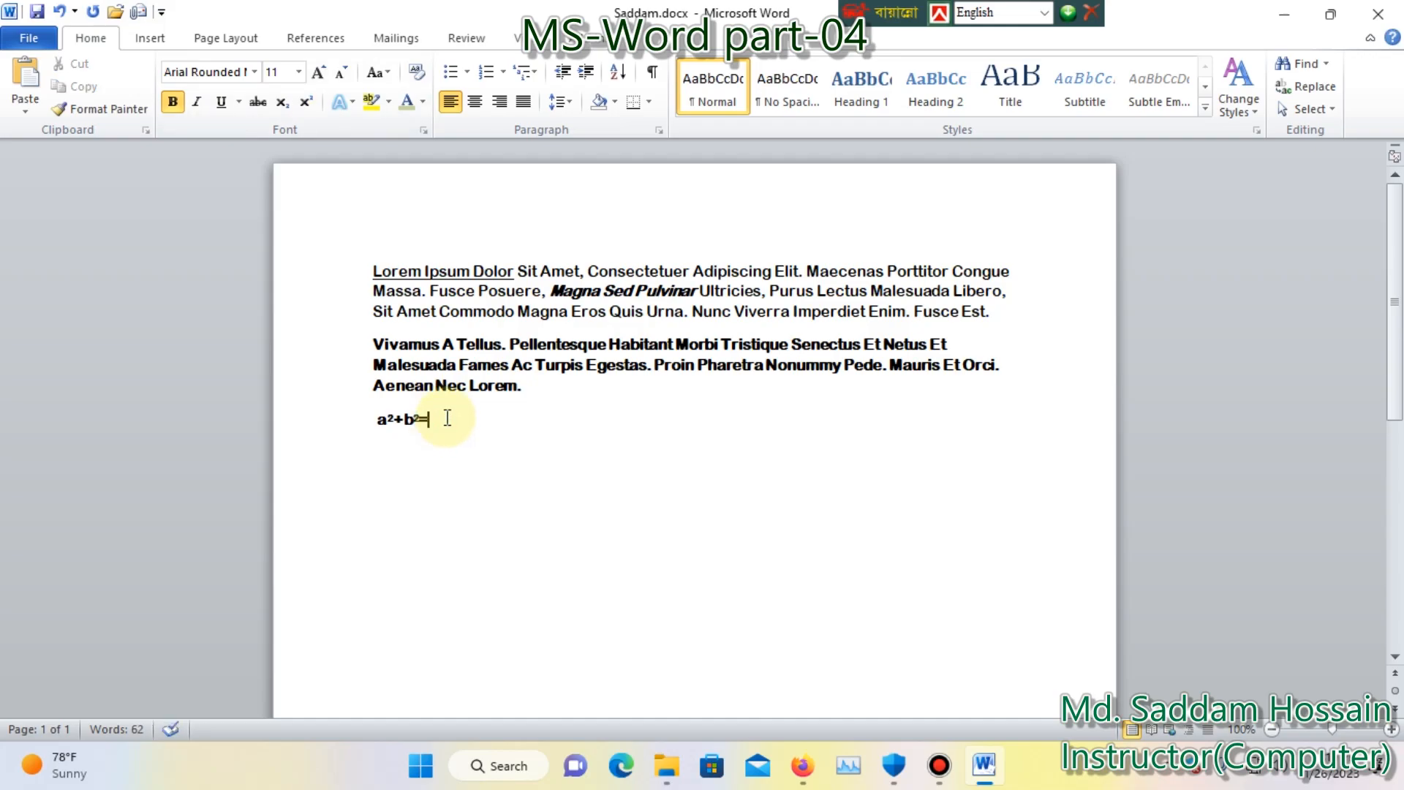
Add a line below the expression containing the formula "H2O".
key(Return)
text(dfkgdf)
key(BackSpace)
key(BackSpace)
key(BackSpace)
key(BackSpace)
key(BackSpace)
text(h)
key(BackSpace)
text(H2o)
key(BackSpace)
text(O)
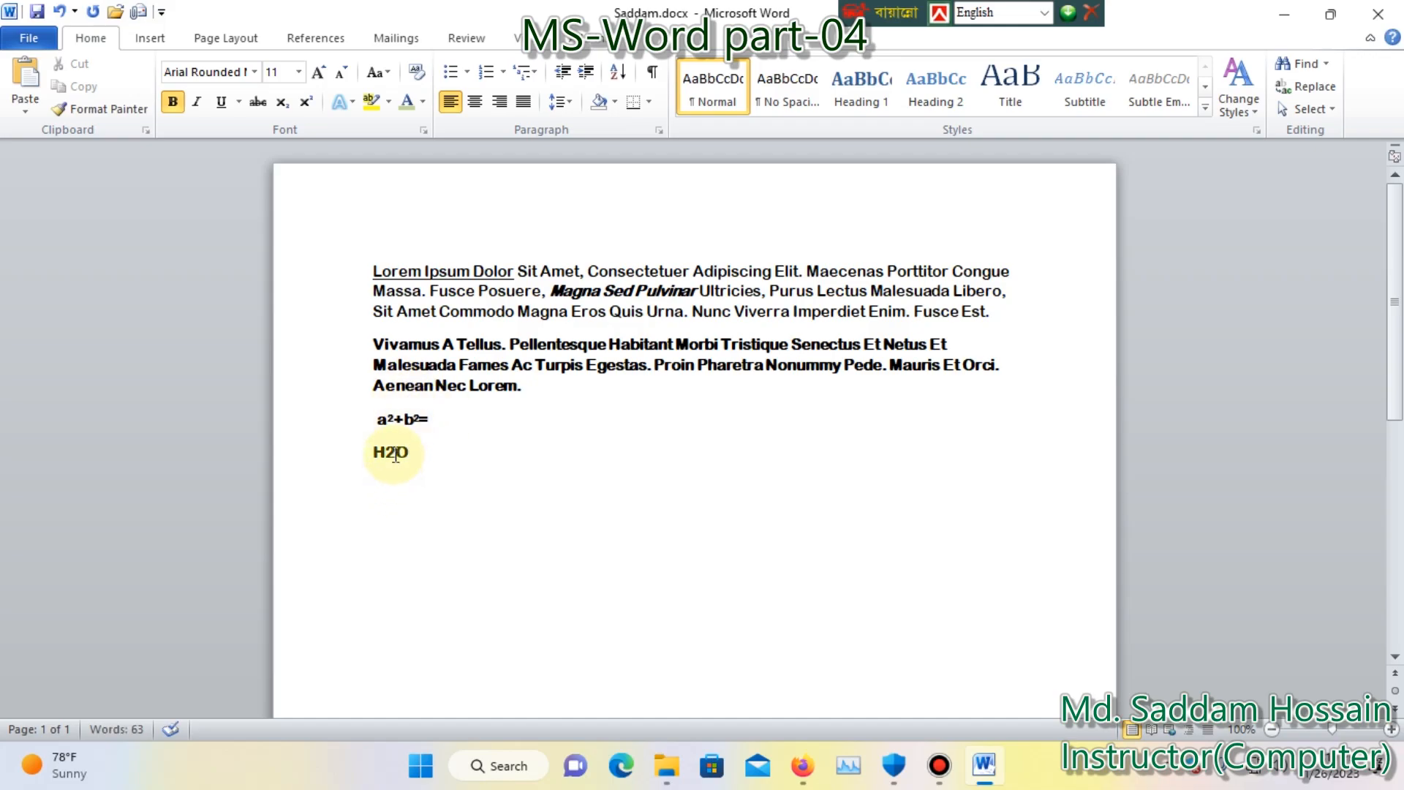
Format the 2 in "H2O" as subscript and place the cursor at the end of the formula.
drag(391, 451, 395, 453)
click(282, 104)
click(428, 462)
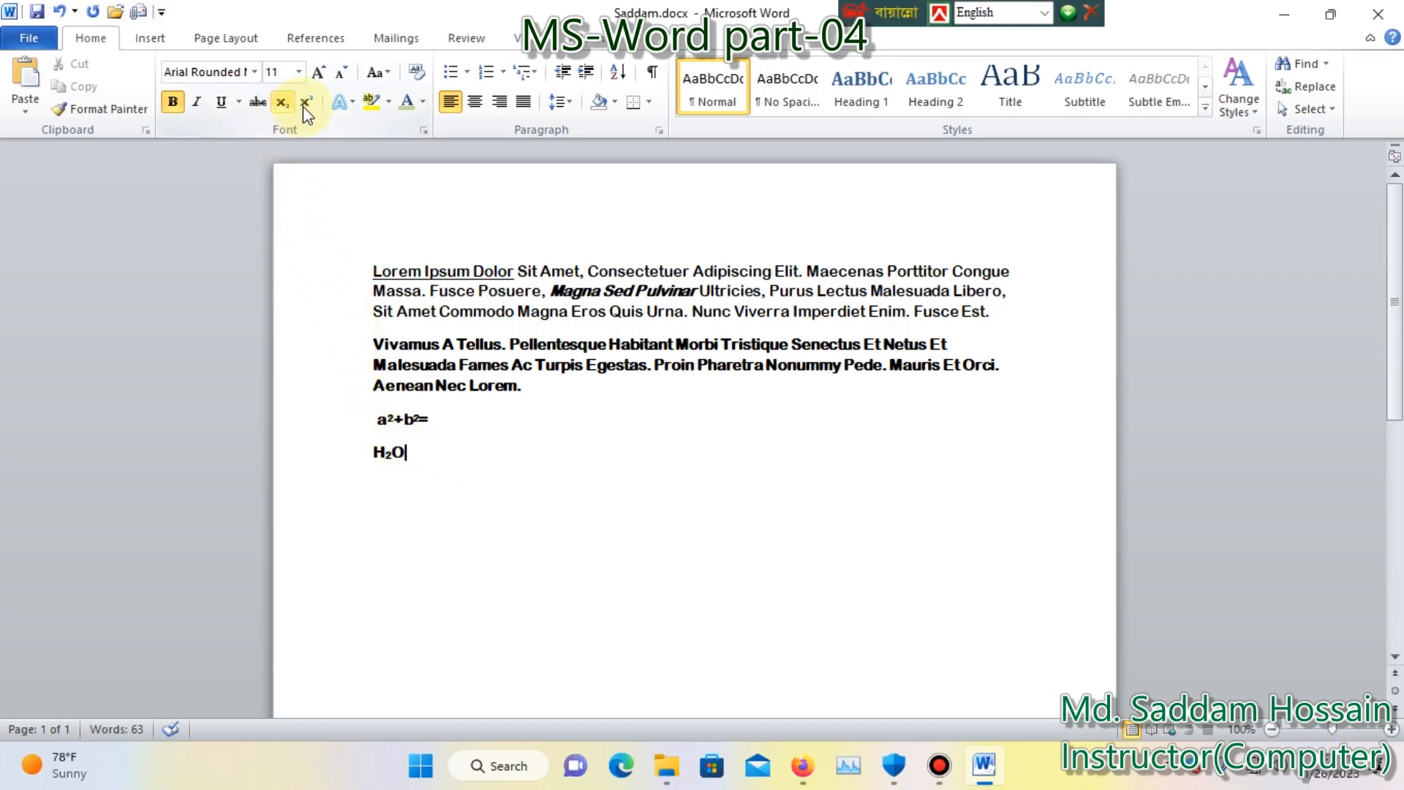
click(415, 451)
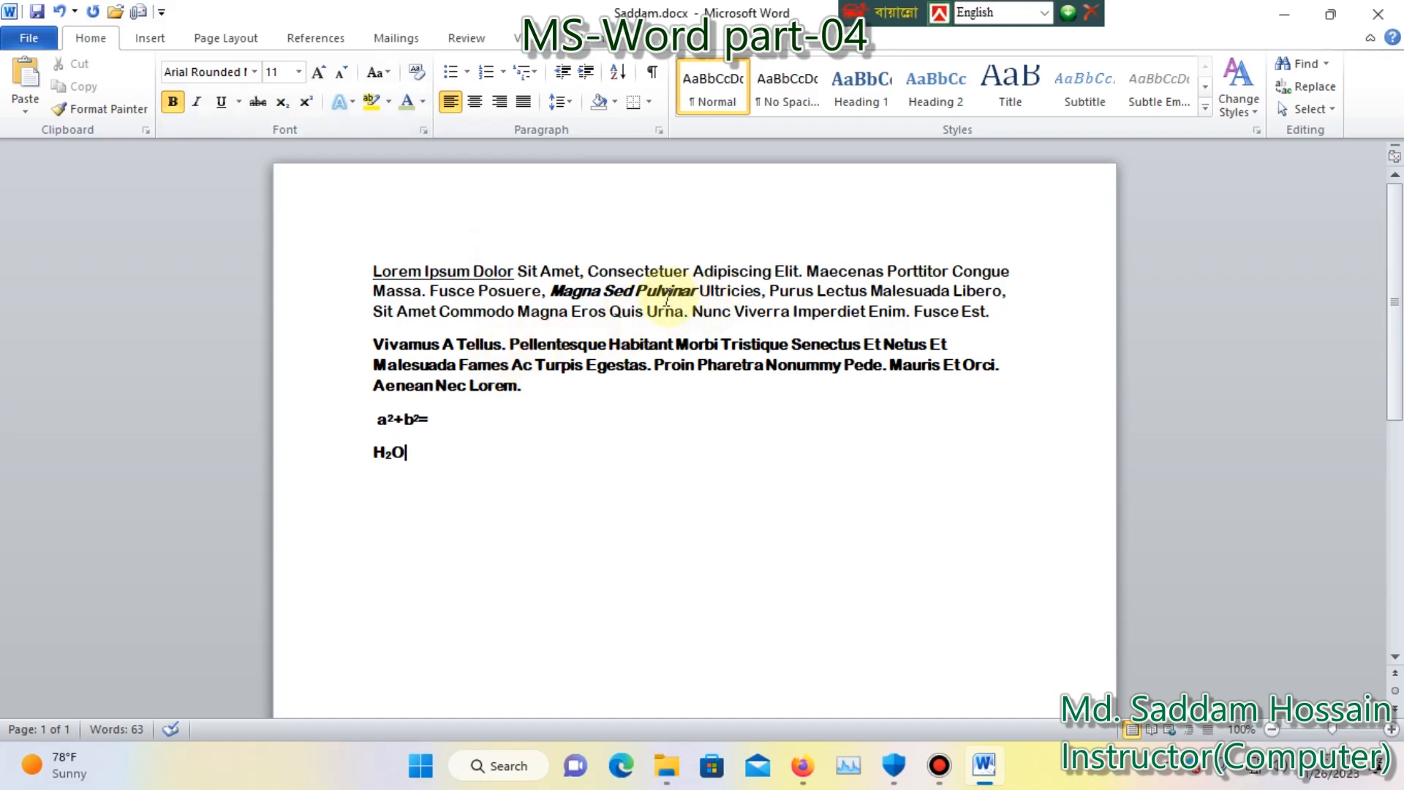
Highlight the words "Magna Sed Pulvinar" in the first paragraph in yellow.
drag(701, 292, 551, 292)
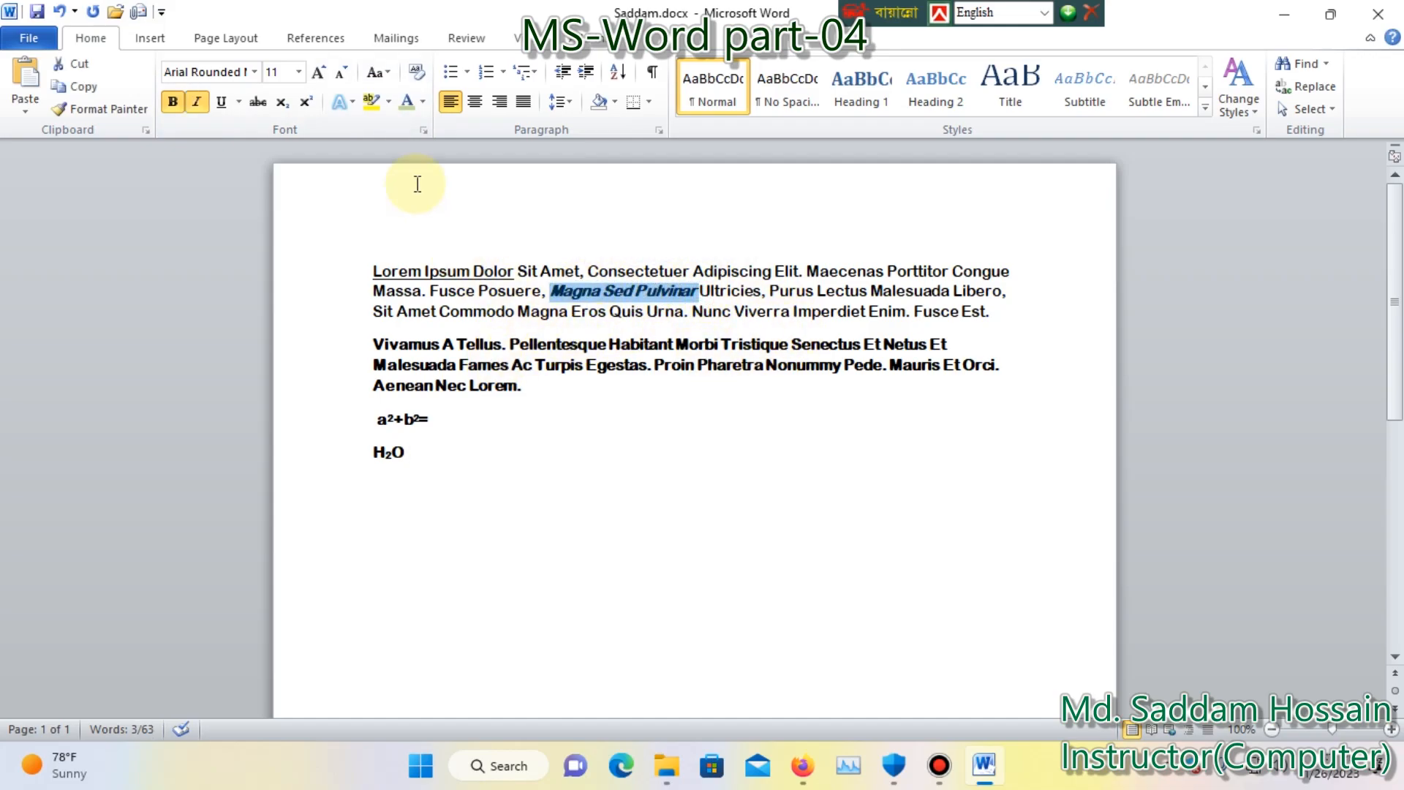
click(389, 102)
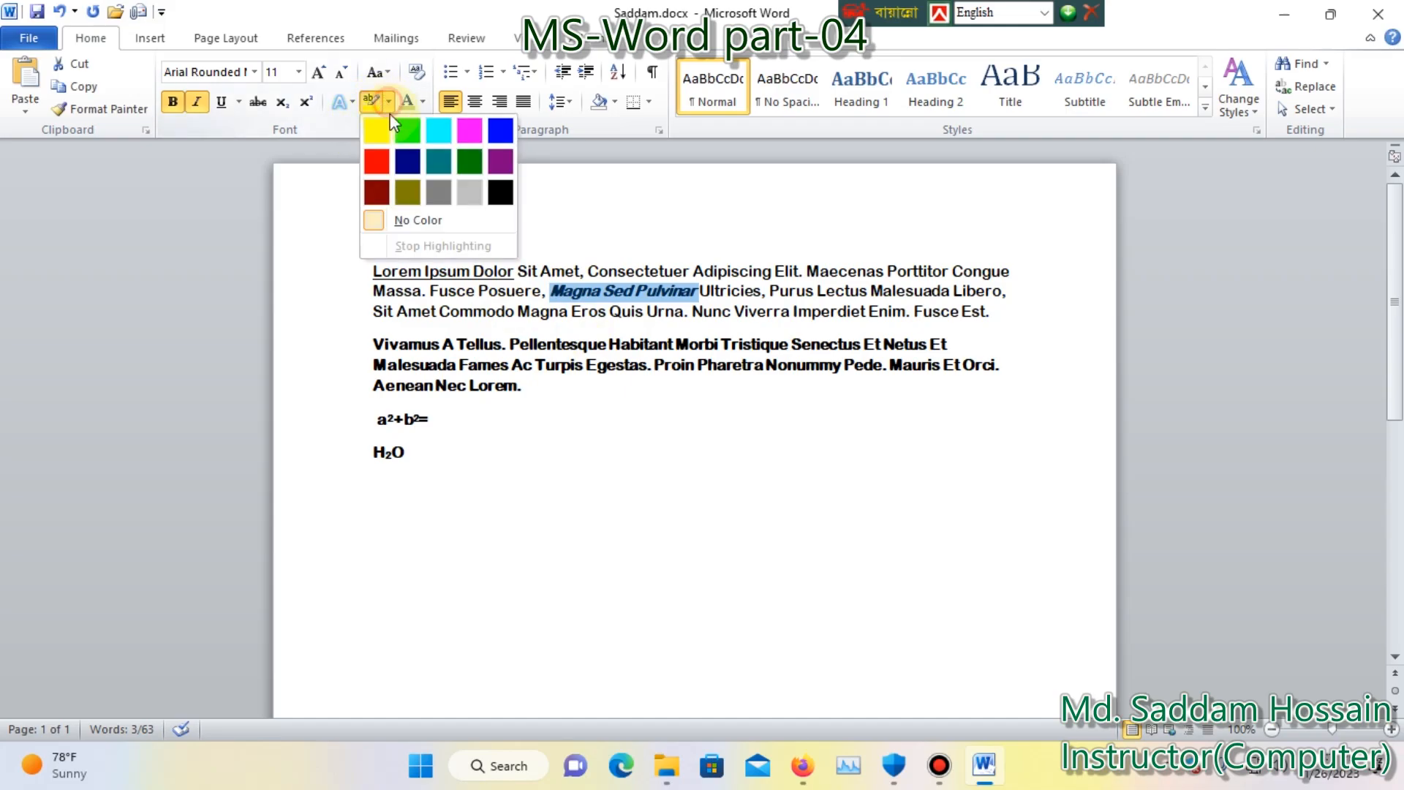
click(373, 129)
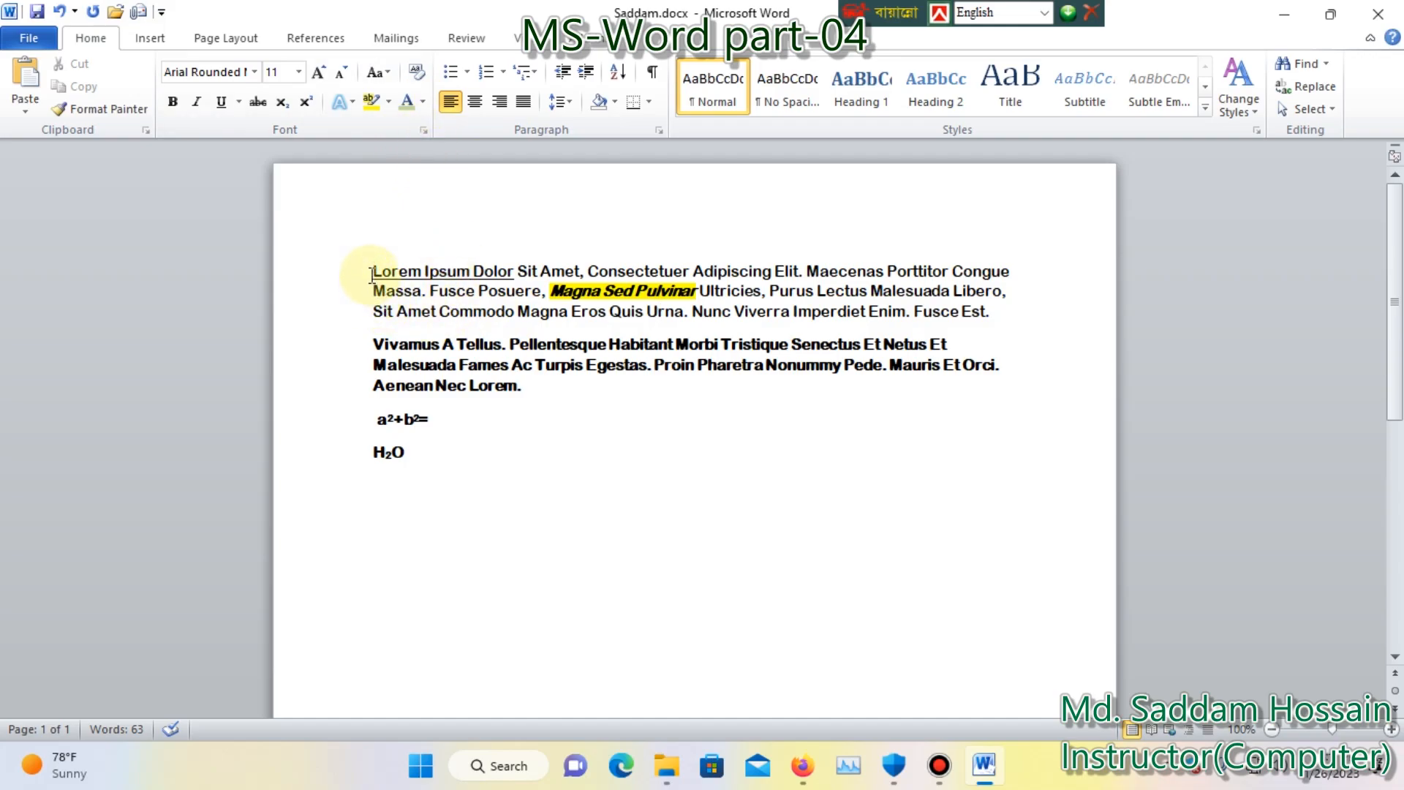
Try other font colors on the whole first paragraph, then set its text to orange.
drag(1007, 315, 361, 276)
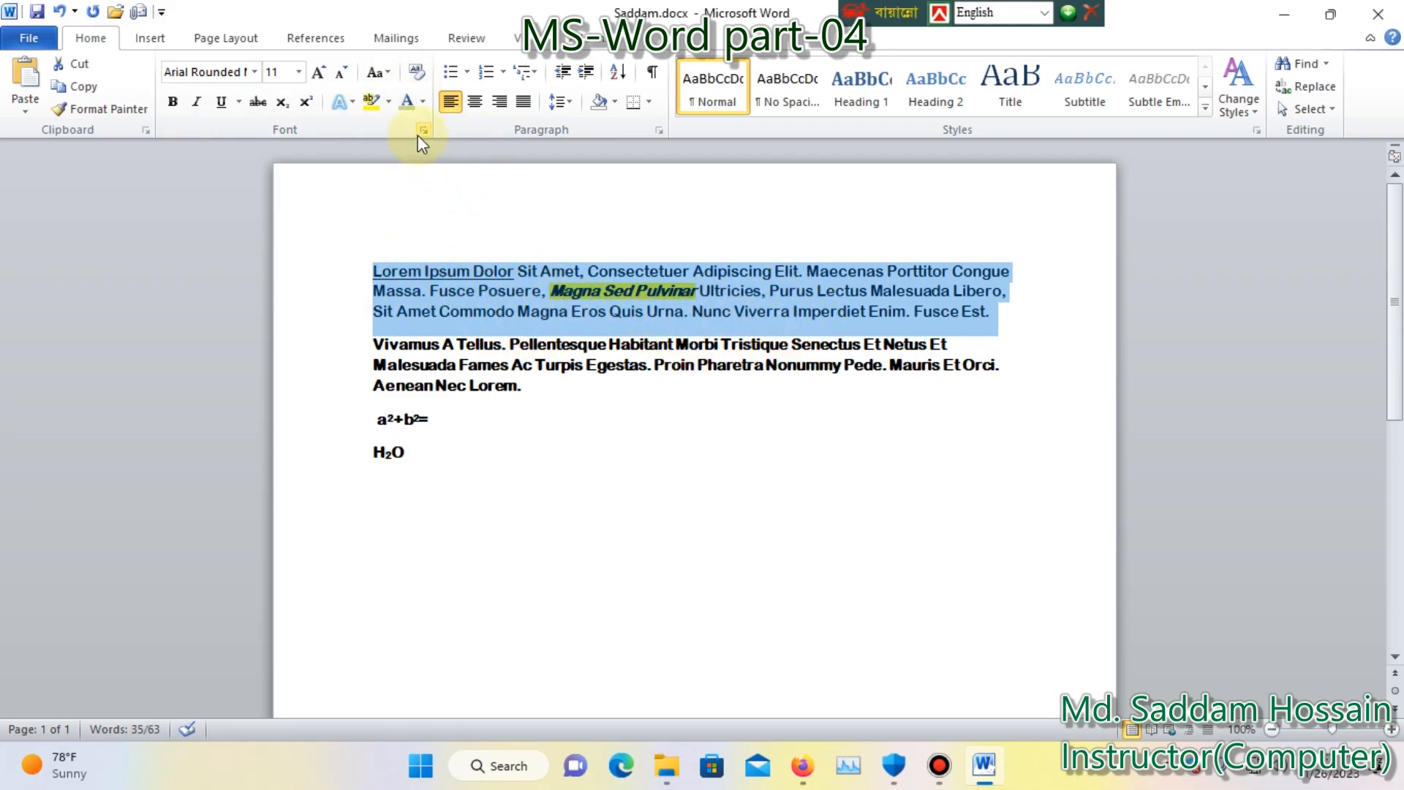
click(424, 103)
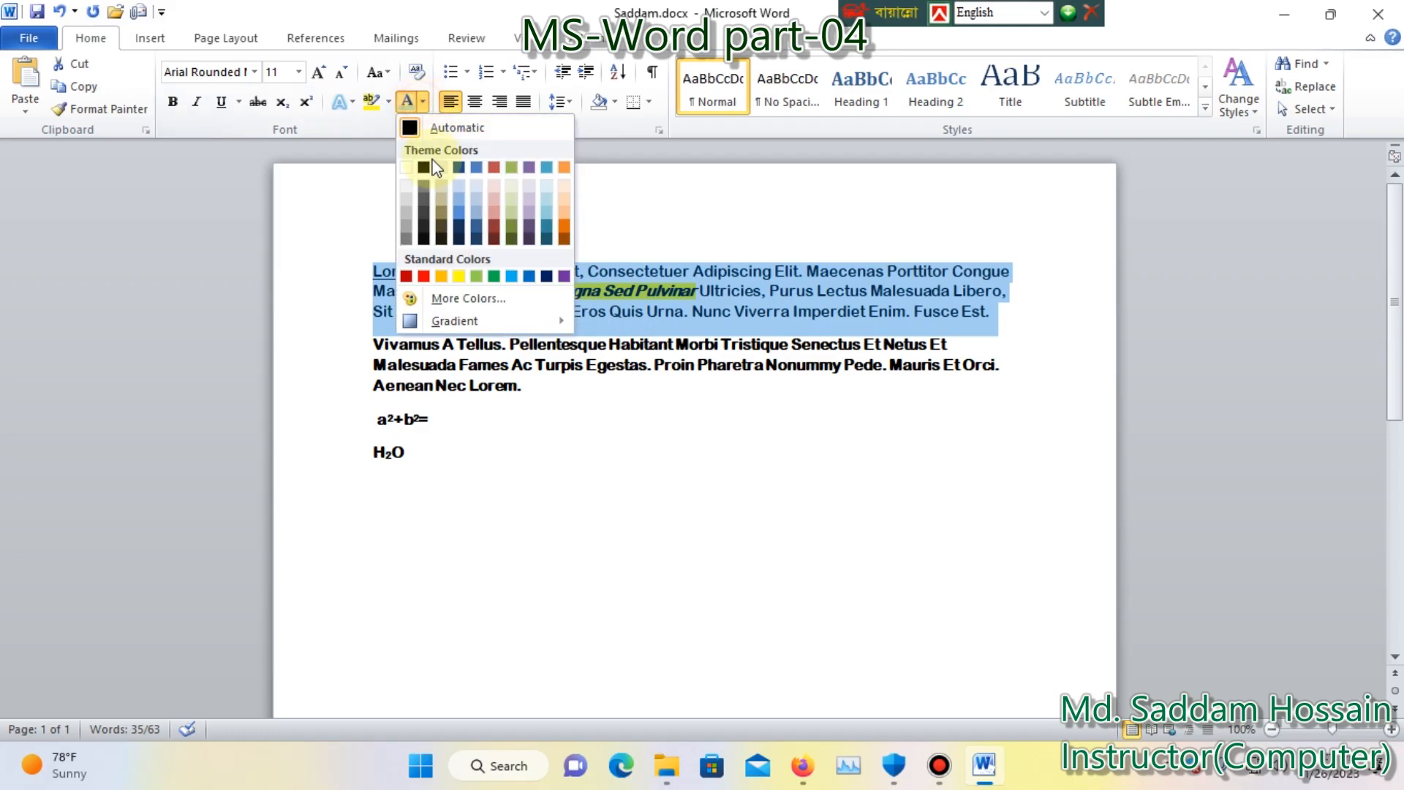
click(509, 236)
click(423, 103)
click(661, 314)
click(423, 106)
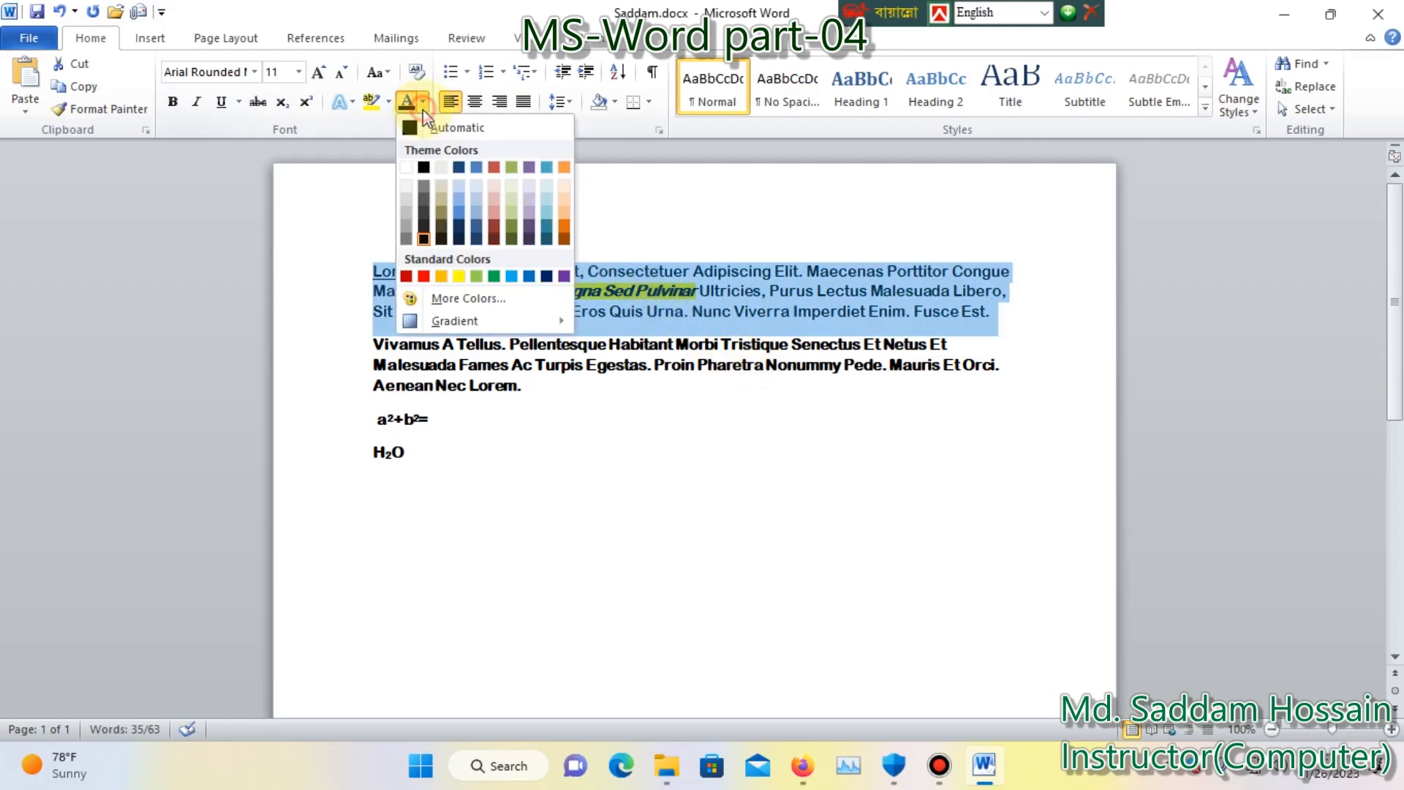
click(564, 224)
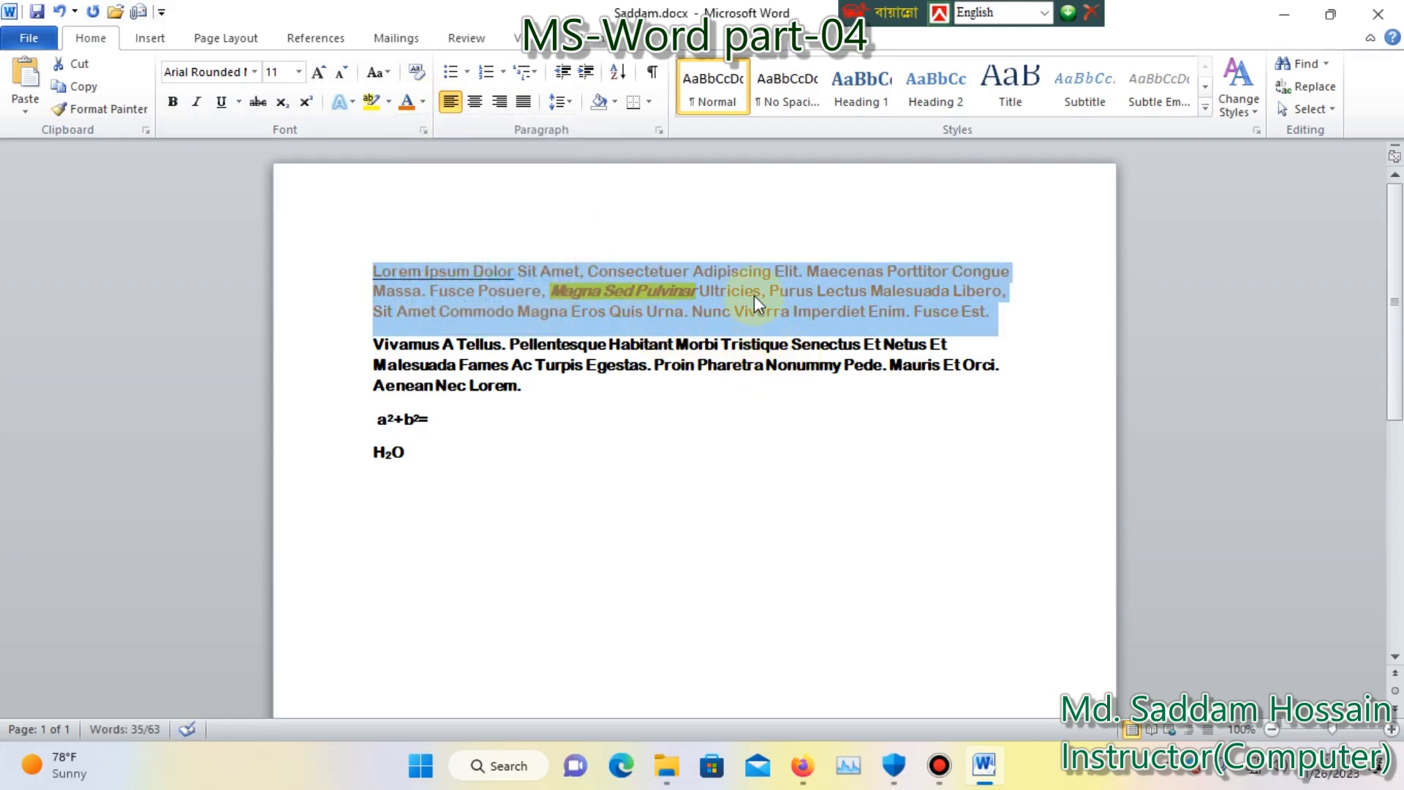
click(768, 418)
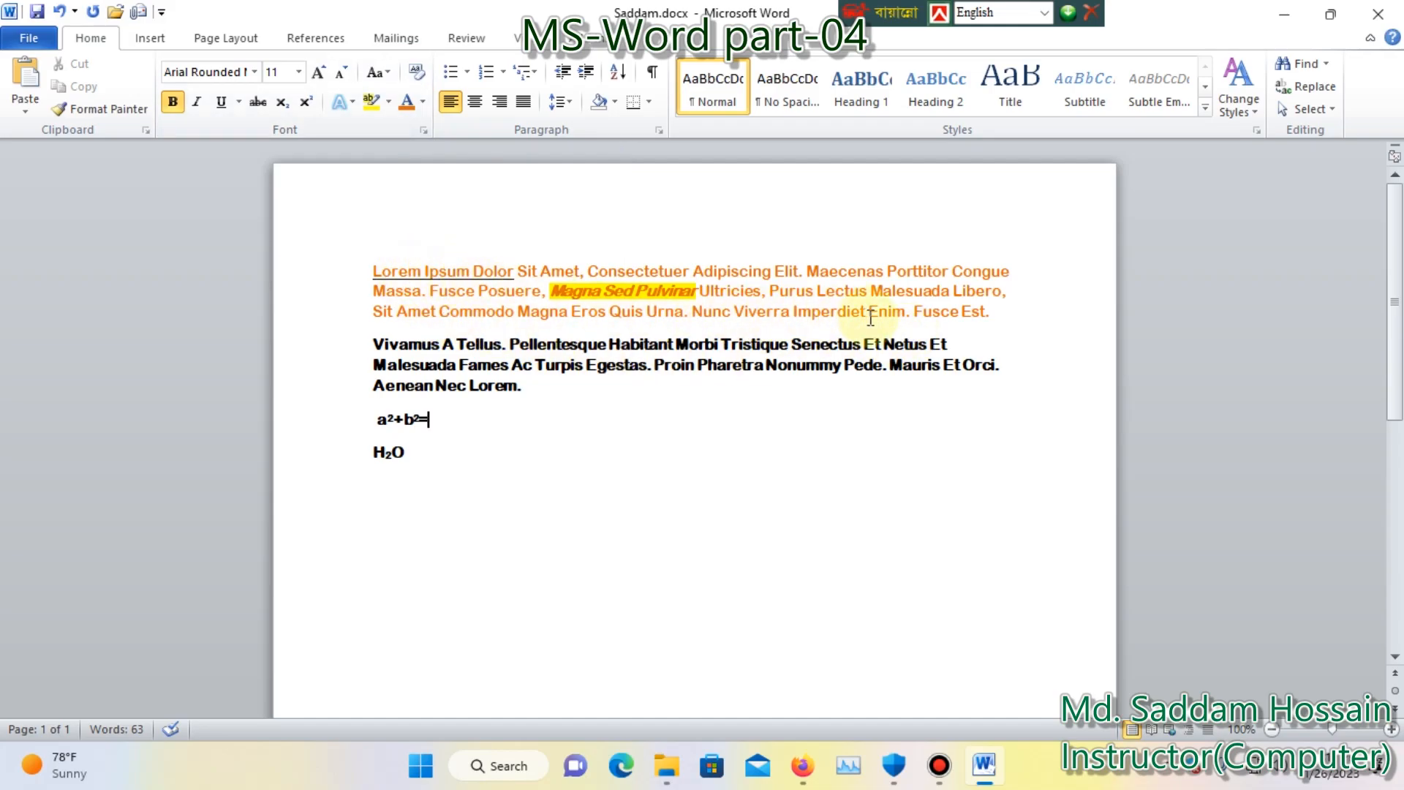
click(987, 314)
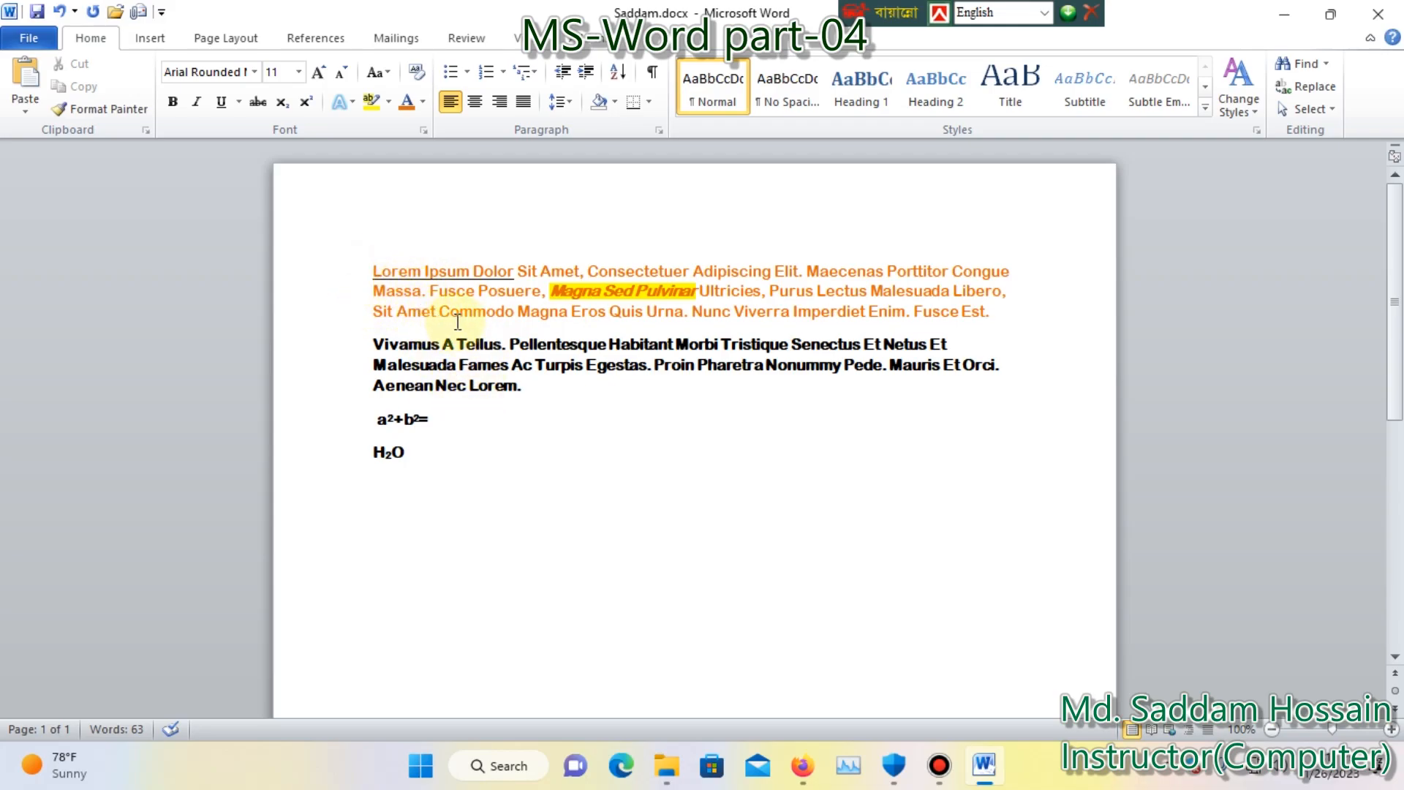
drag(527, 273, 373, 271)
click(564, 291)
click(601, 294)
click(611, 313)
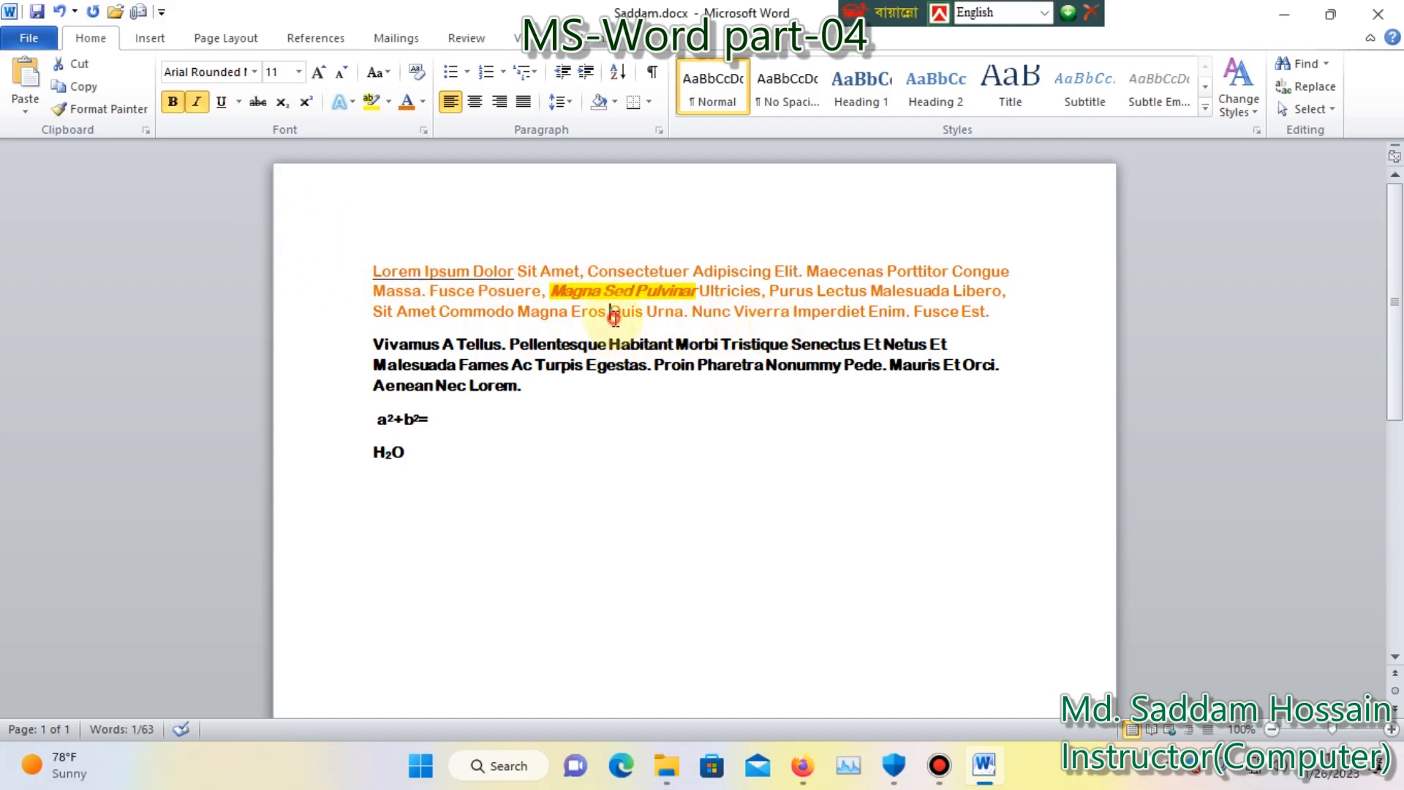
Clear the font formatting of the whole first paragraph, returning it to the default text style.
drag(1008, 319, 374, 268)
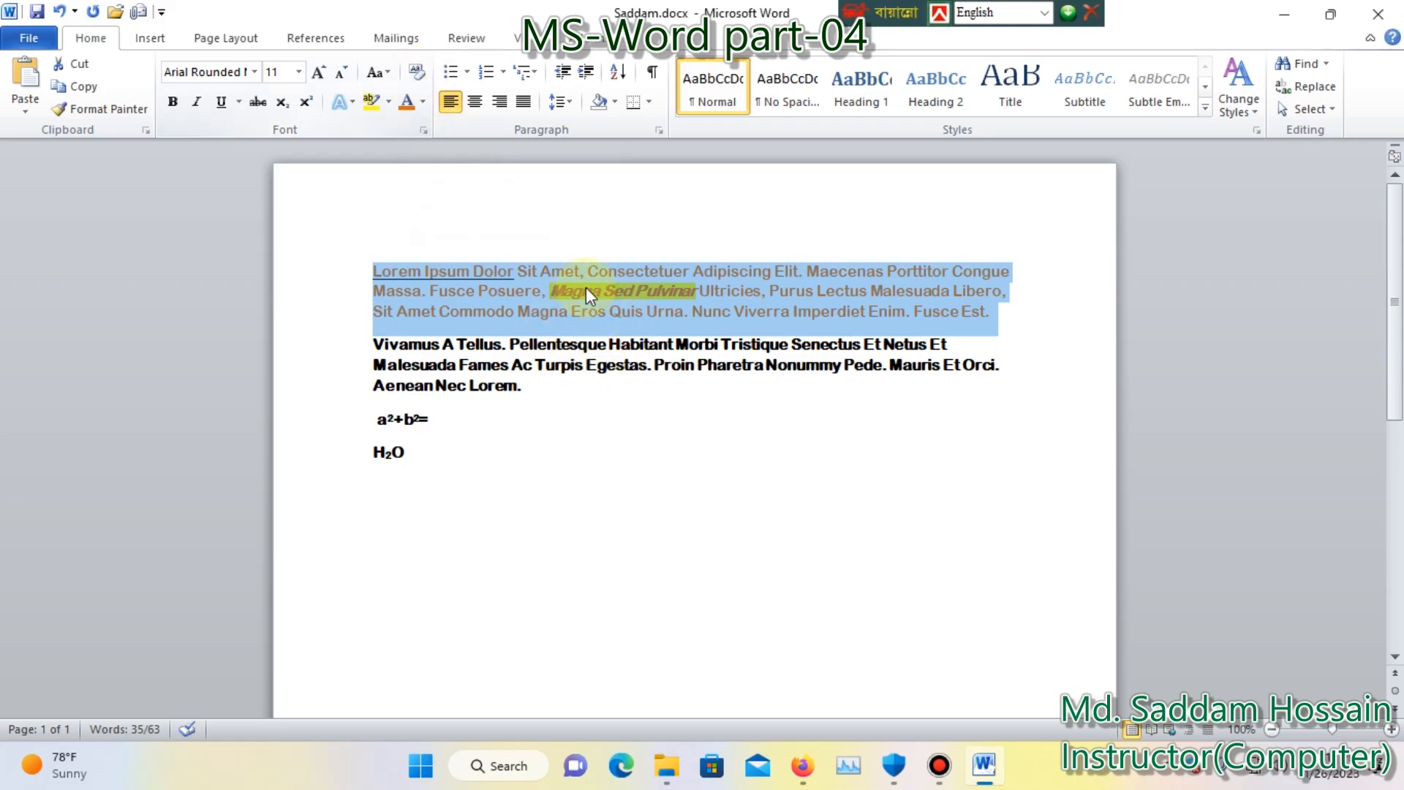
click(420, 71)
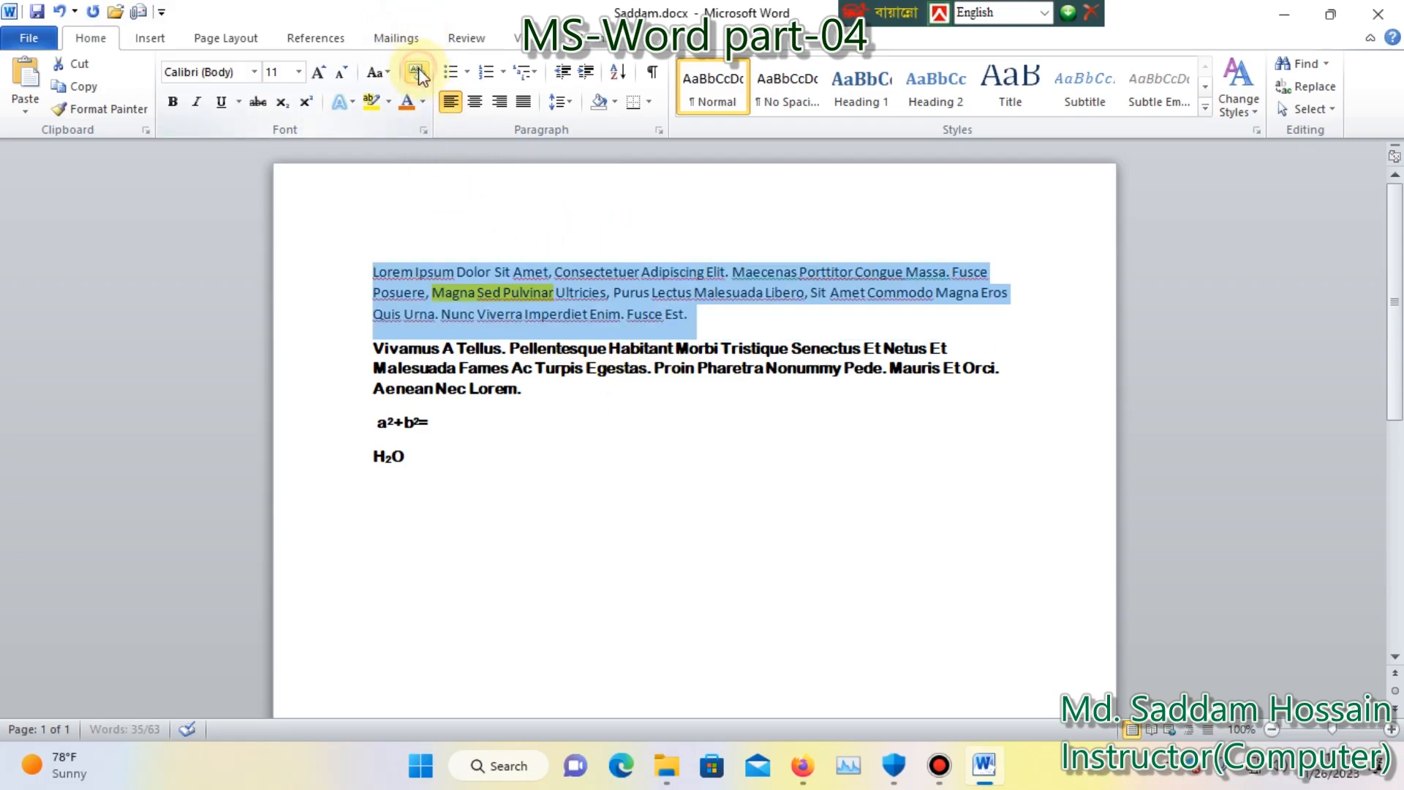
click(727, 326)
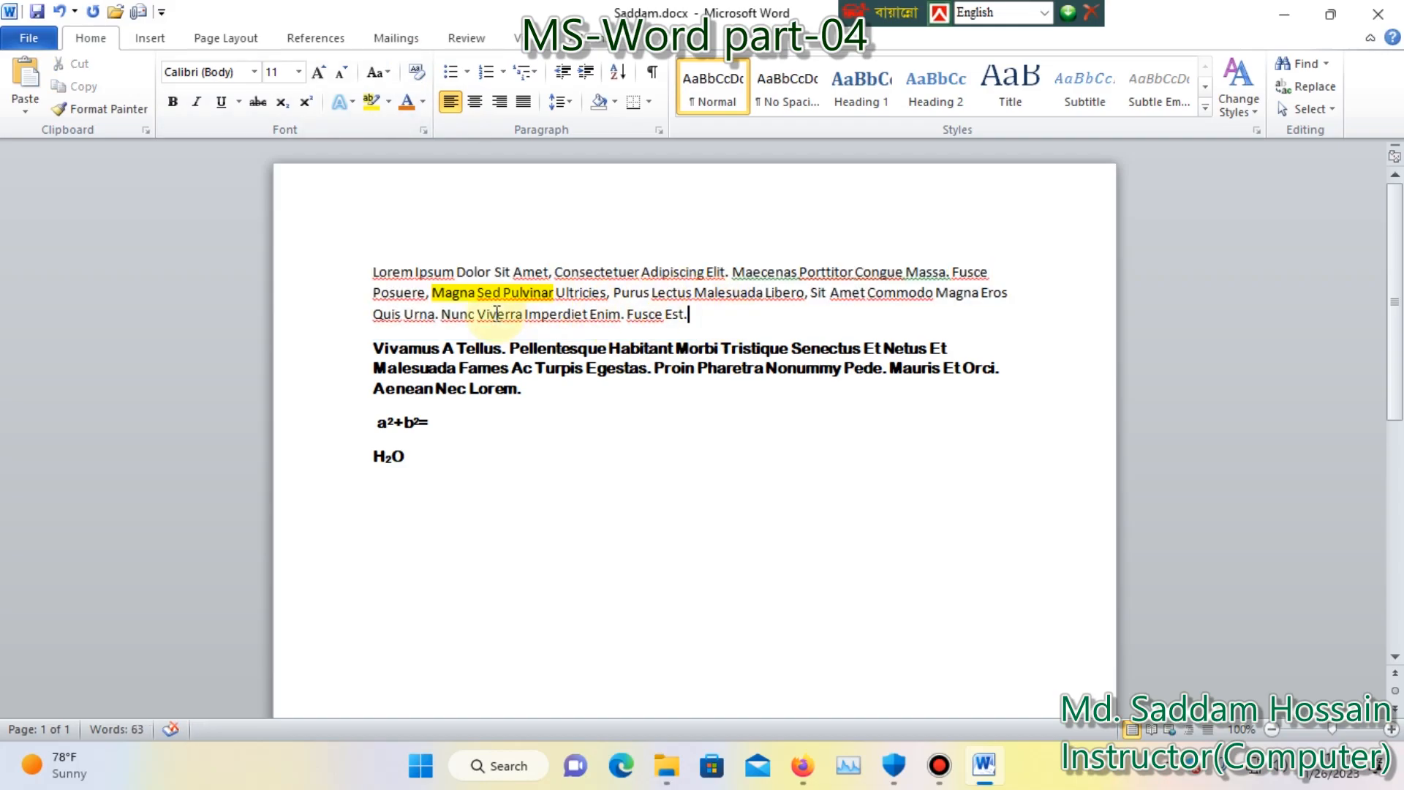
Remove the highlight color from the words "Magna Sed Pulvinar" in the first paragraph.
drag(554, 293, 434, 295)
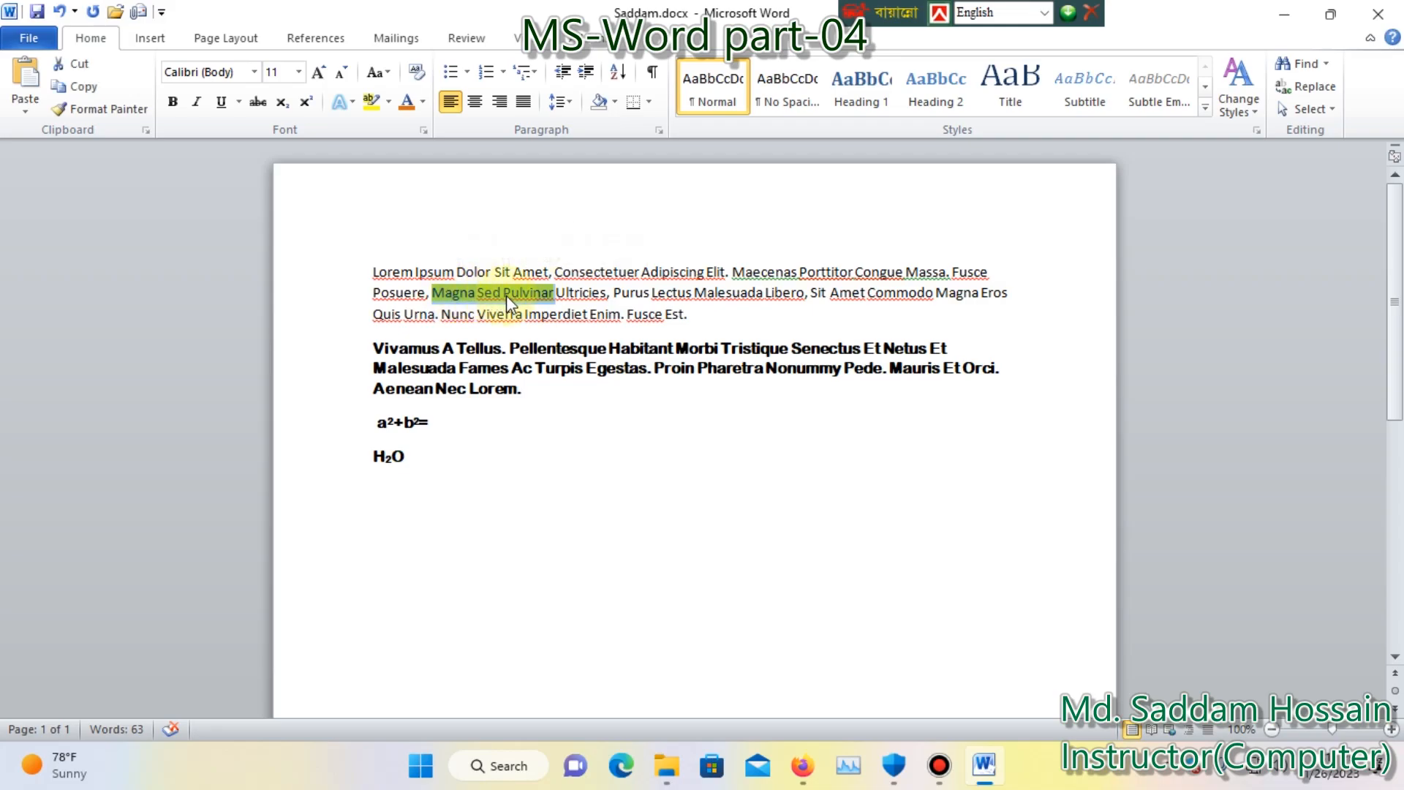
click(388, 102)
click(416, 222)
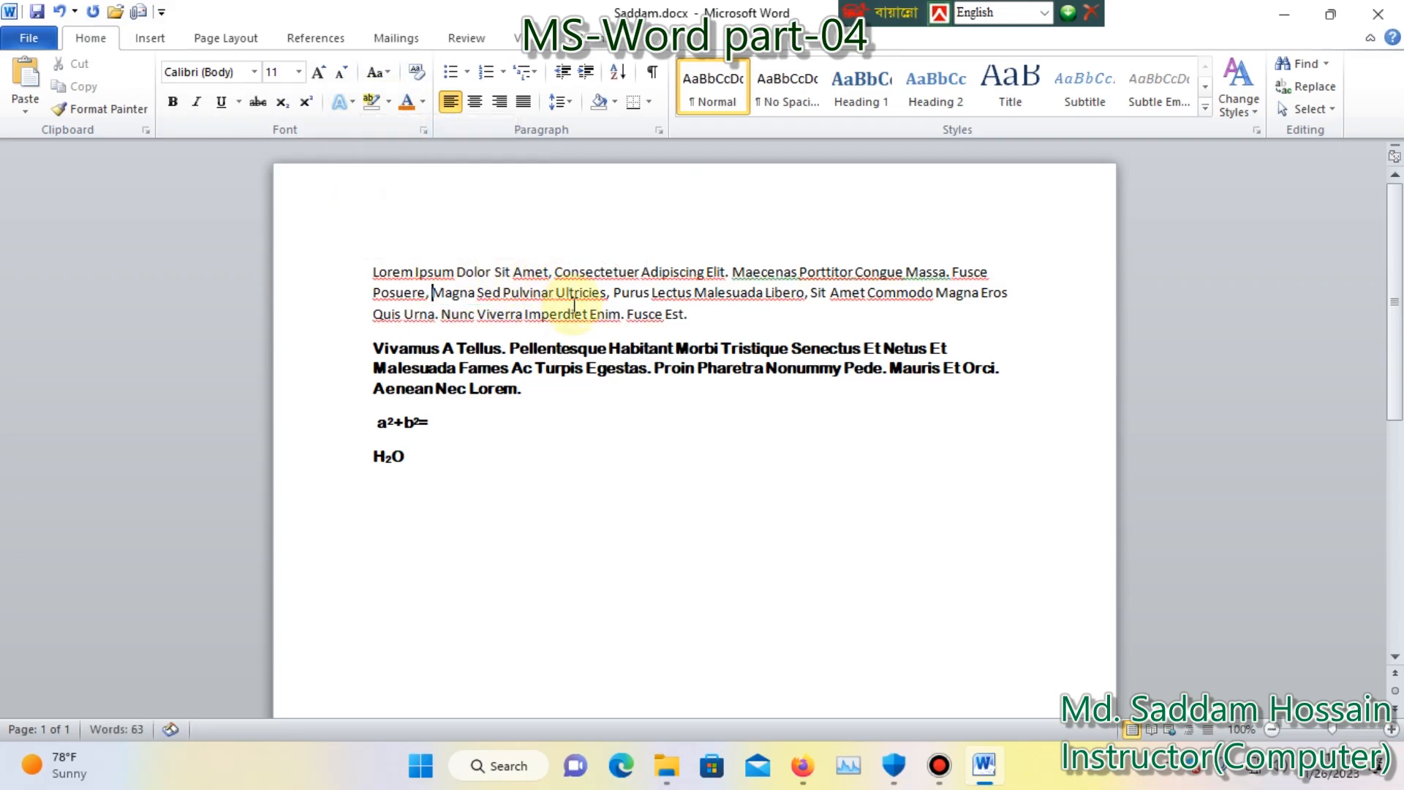
click(678, 315)
click(716, 315)
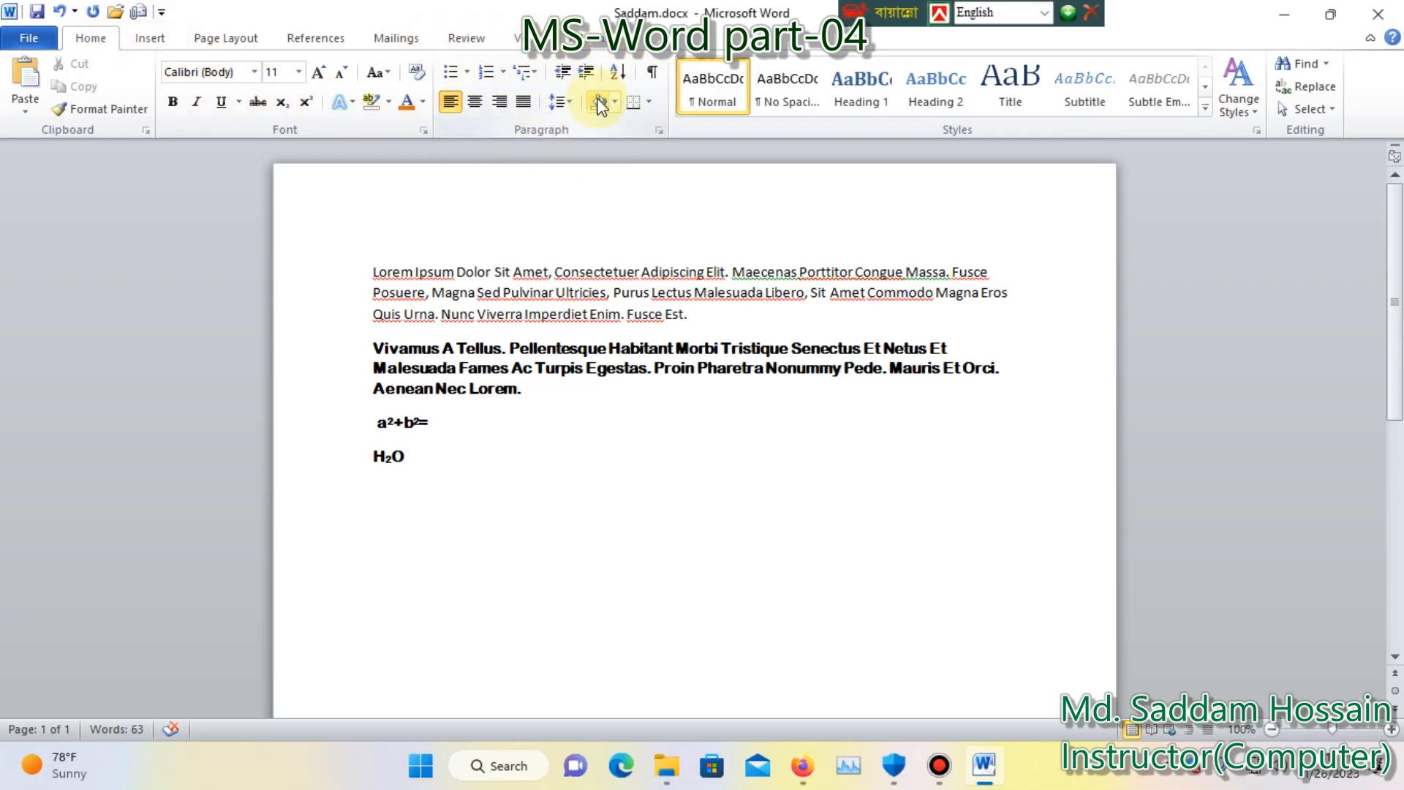
click(1036, 780)
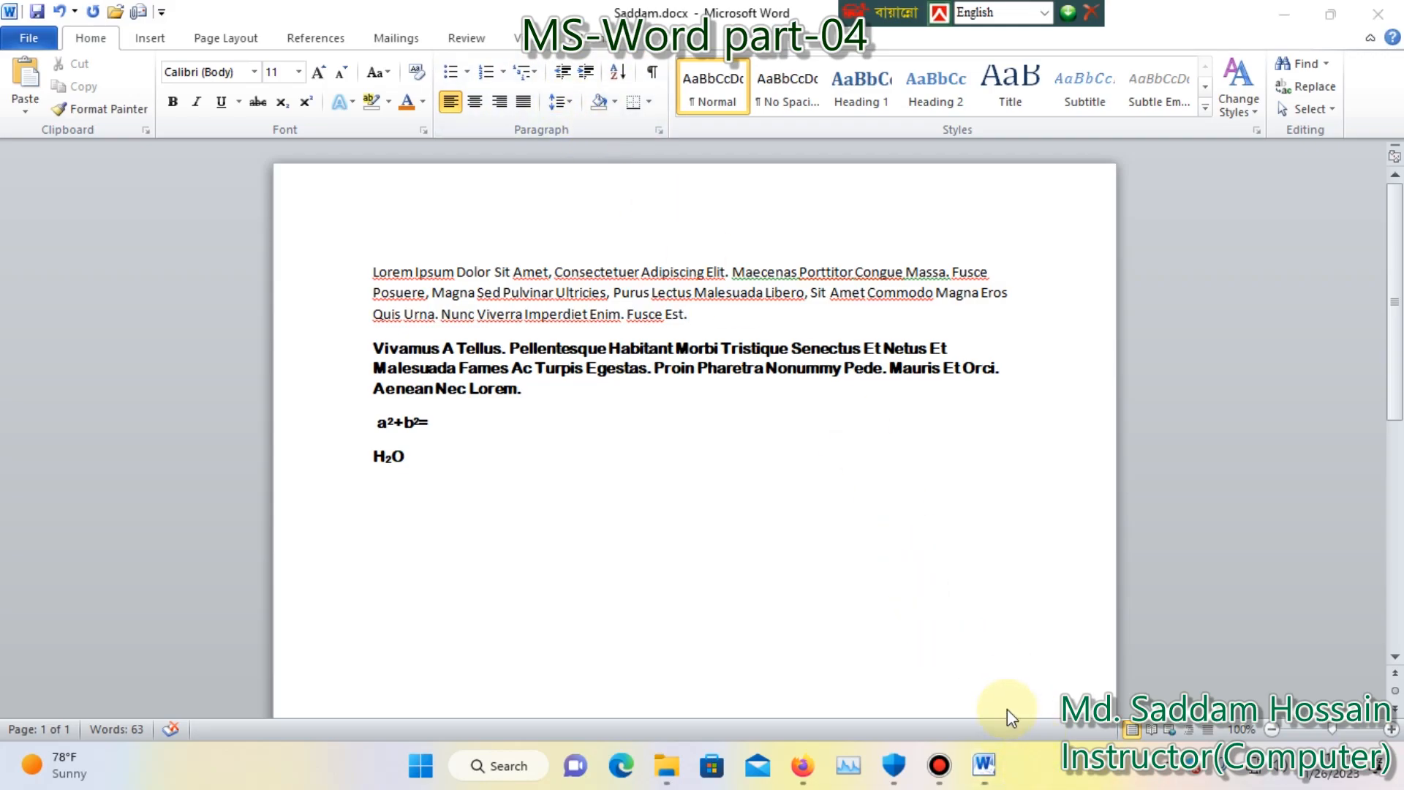